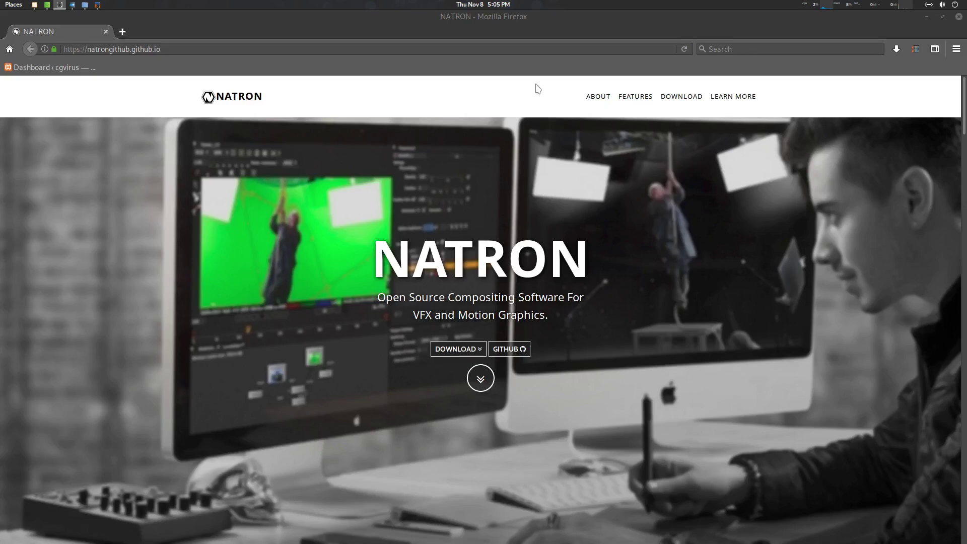
Find the download section of the Natron website and open the Community Plugins repository.
{"action": "left_click", "coordinate": [460, 79]}
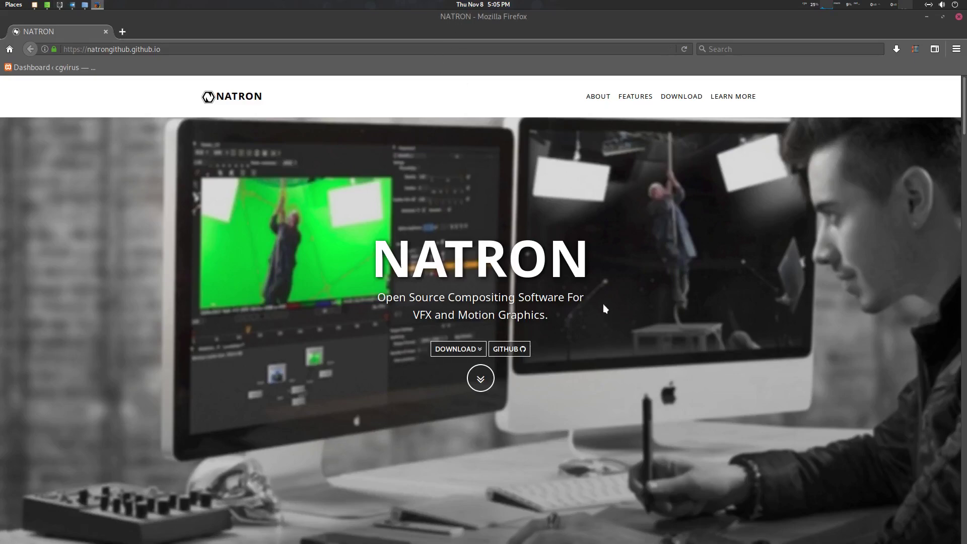
{"action": "scroll", "coordinate": [610, 302], "scroll_direction": "down", "scroll_amount": 4}
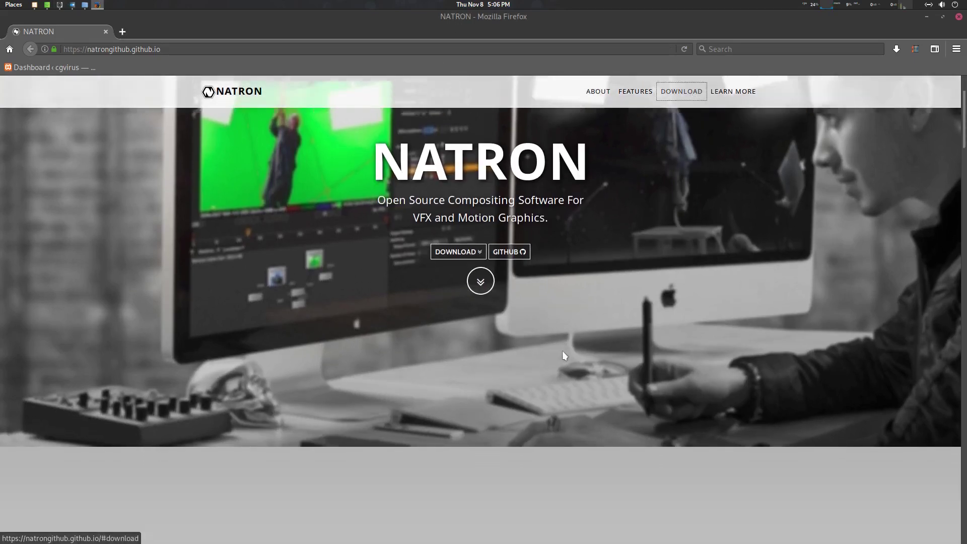
{"action": "scroll", "coordinate": [554, 355], "scroll_direction": "down", "scroll_amount": 5}
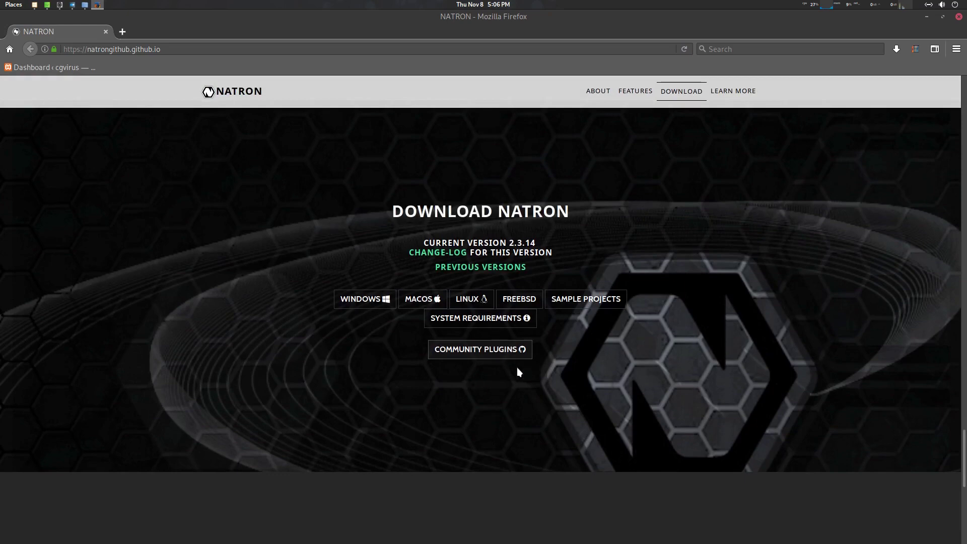
{"action": "left_click", "coordinate": [491, 359]}
{"action": "left_click", "coordinate": [155, 26]}
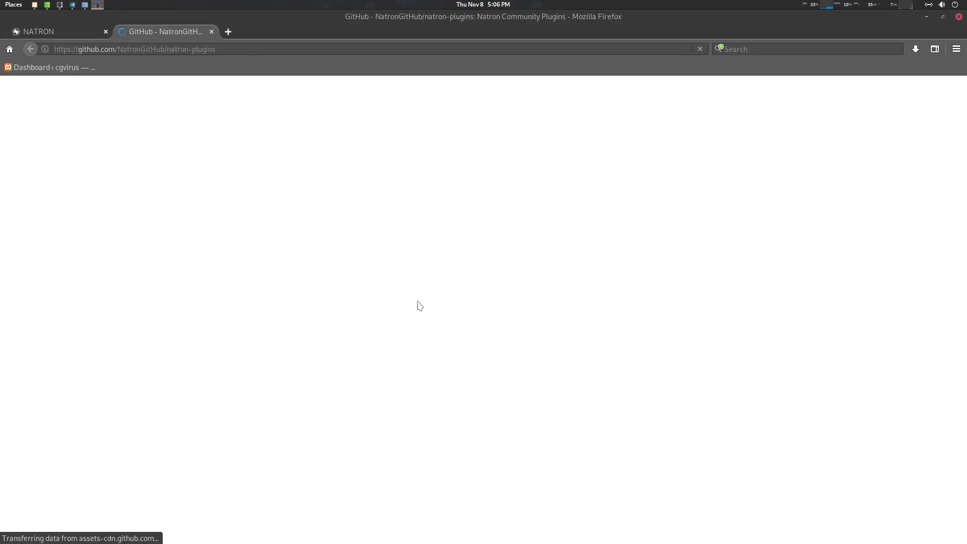
Examine the natron-plugins repository's folder list, README installation instructions and clone or download options.
{"action": "scroll", "coordinate": [215, 323], "scroll_direction": "down", "scroll_amount": 3}
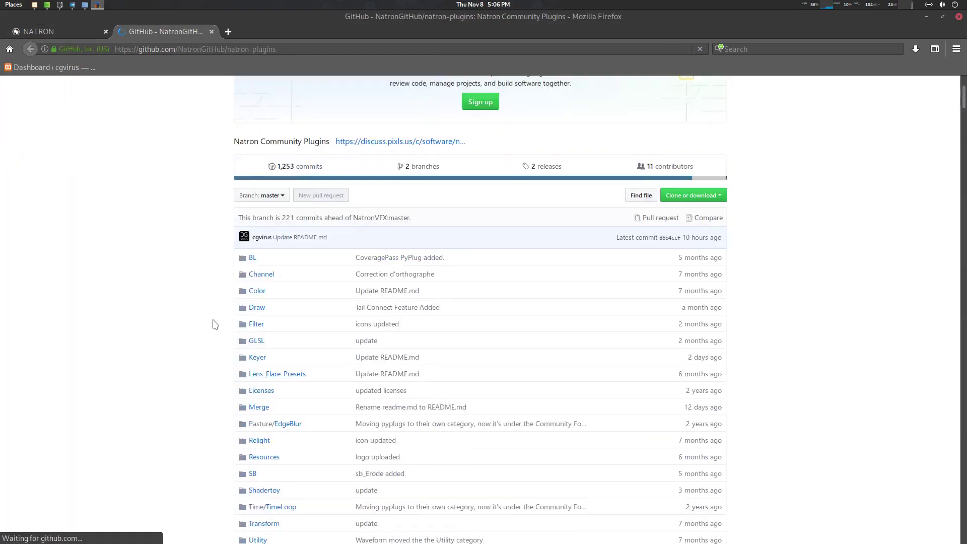
{"action": "scroll", "coordinate": [214, 321], "scroll_direction": "down", "scroll_amount": 5}
{"action": "scroll", "coordinate": [214, 321], "scroll_direction": "up", "scroll_amount": 5}
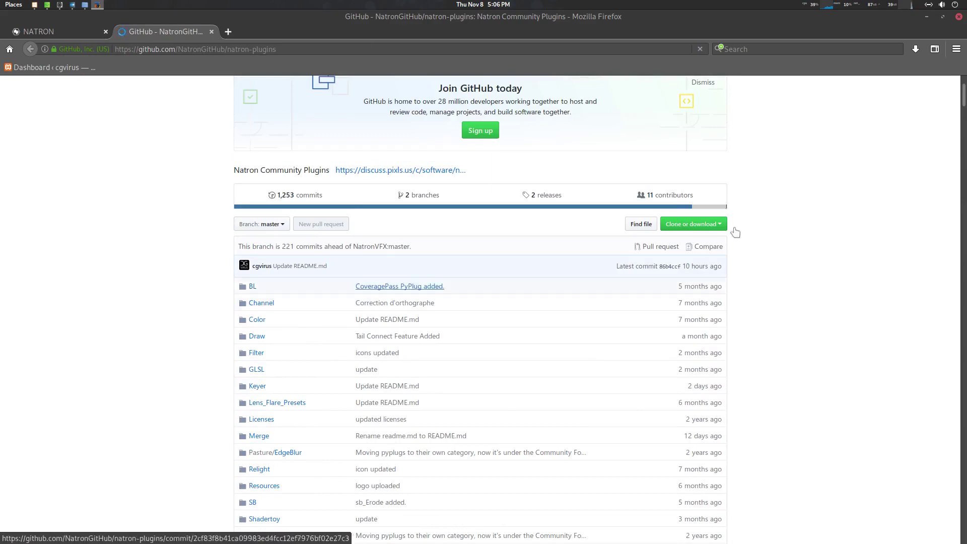
{"action": "scroll", "coordinate": [783, 252], "scroll_direction": "down", "scroll_amount": 6}
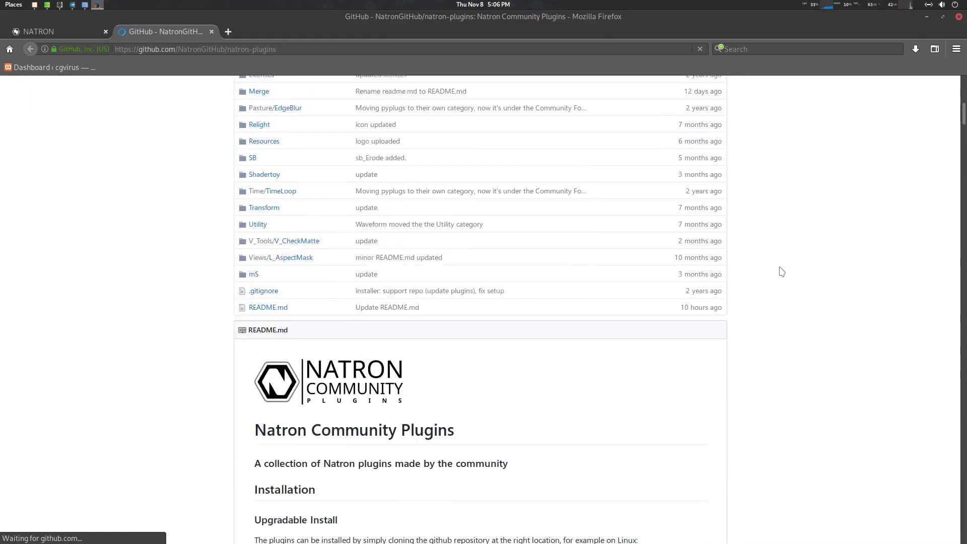
{"action": "scroll", "coordinate": [782, 272], "scroll_direction": "down", "scroll_amount": 6}
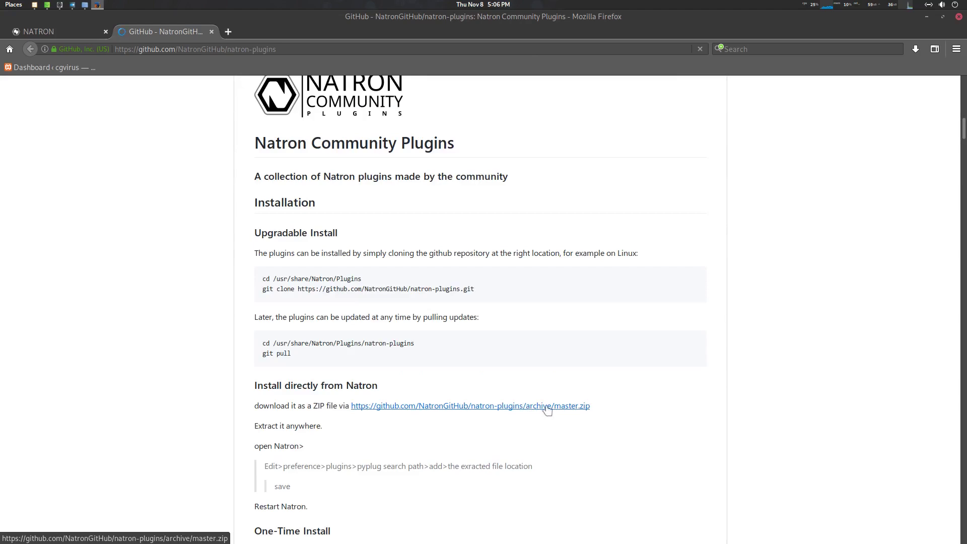
{"action": "scroll", "coordinate": [637, 387], "scroll_direction": "up", "scroll_amount": 10}
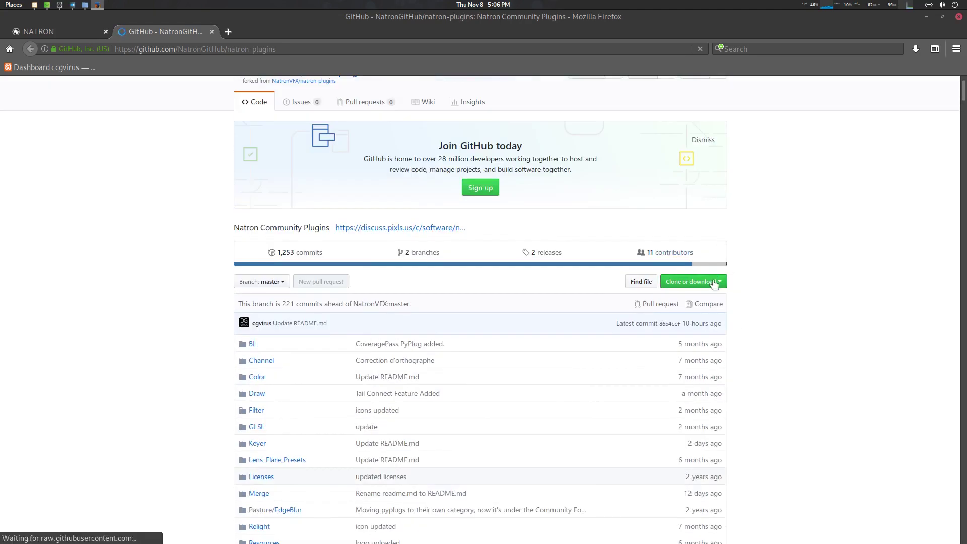
{"action": "left_click", "coordinate": [714, 282]}
{"action": "left_click", "coordinate": [821, 308]}
{"action": "scroll", "coordinate": [803, 313], "scroll_direction": "down", "scroll_amount": 3}
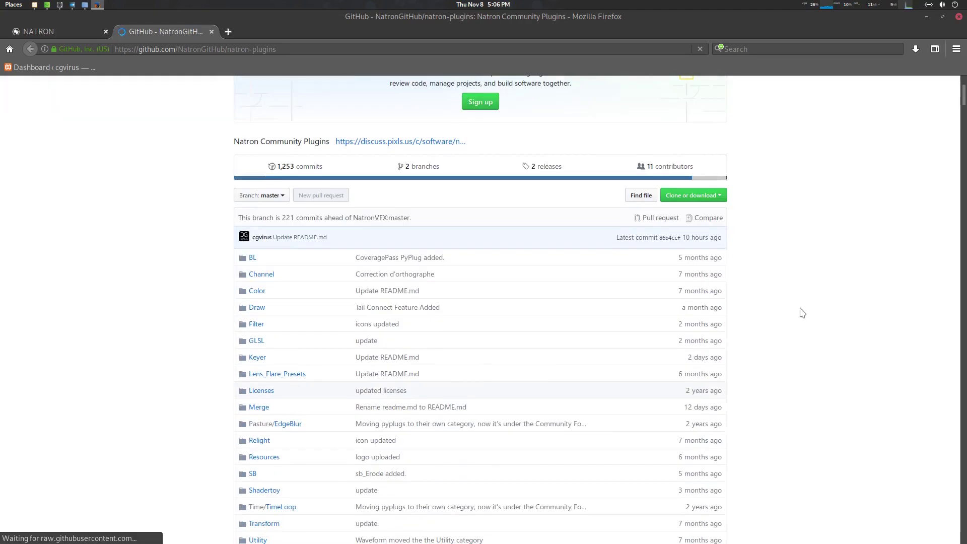
Switch to the file manager, extract natron-plugins-master.zip on the Desktop and open the natron-plugins-master folder.
{"action": "key", "text": "alt+Tab"}
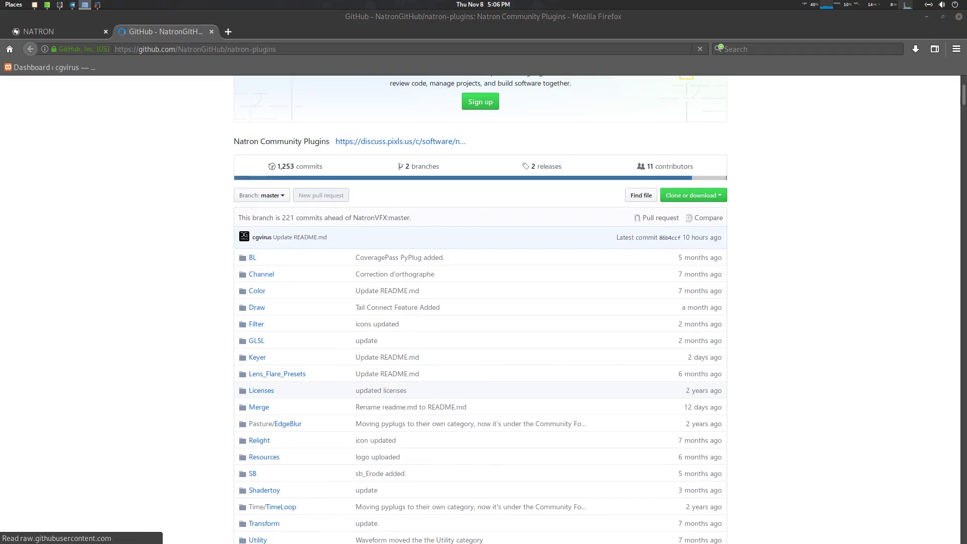
{"action": "key", "text": "super+Up"}
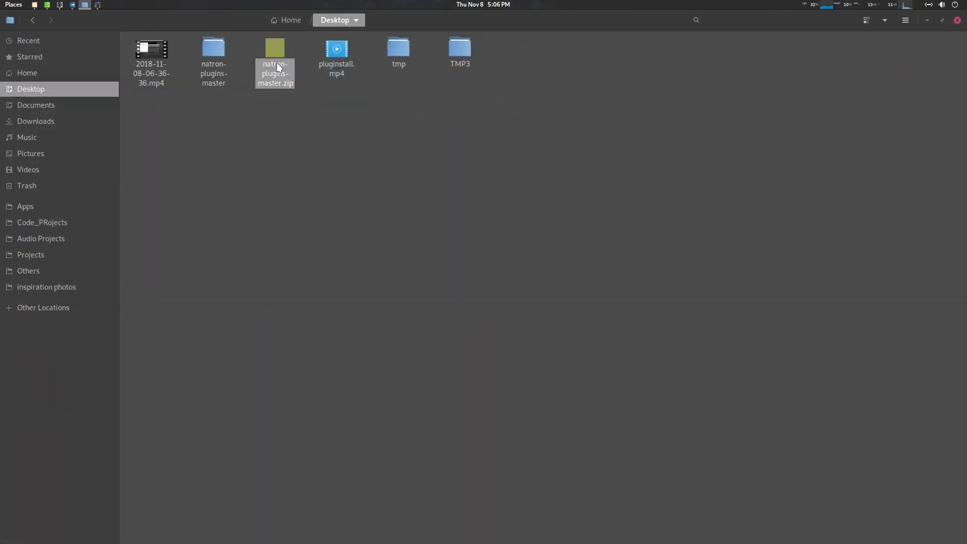
{"action": "left_click", "coordinate": [277, 69]}
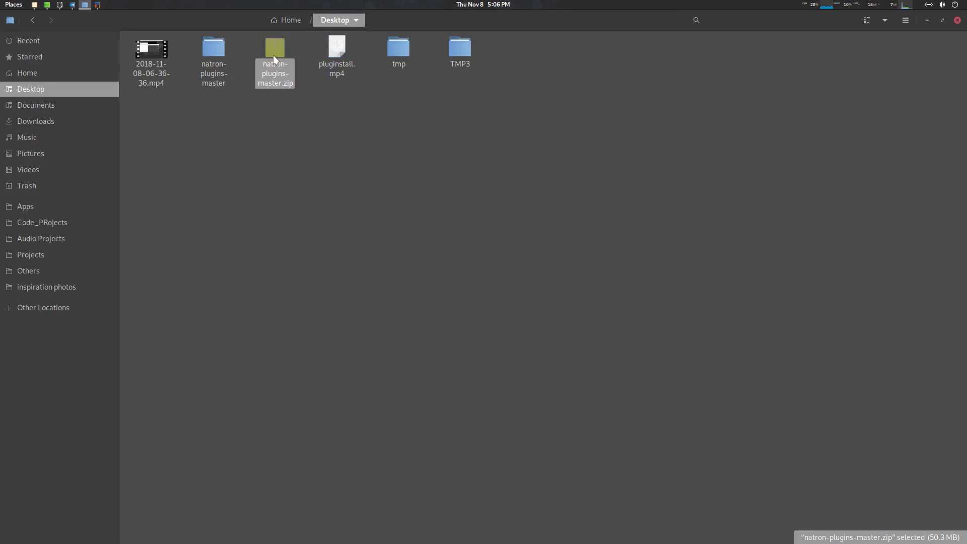
{"action": "right_click", "coordinate": [272, 55]}
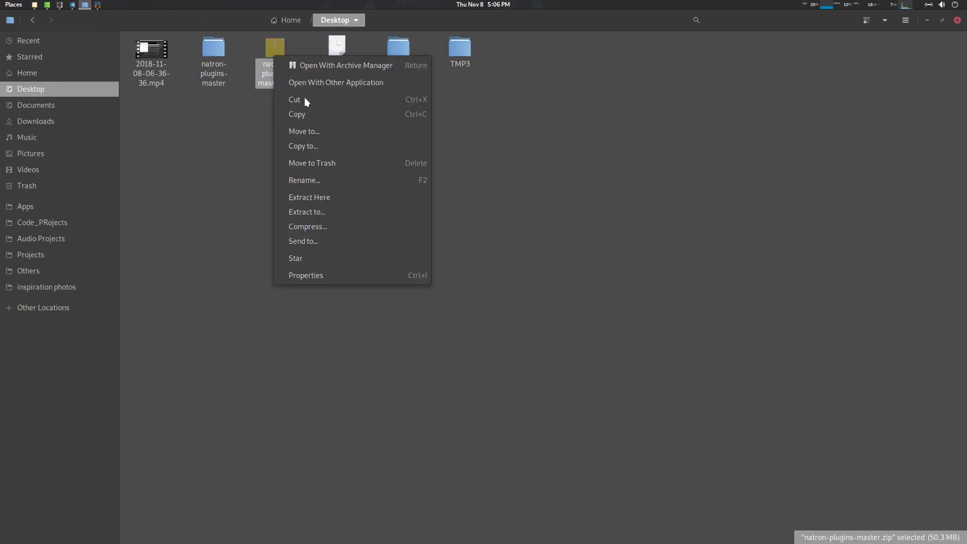
{"action": "left_click", "coordinate": [360, 196]}
{"action": "double_click", "coordinate": [217, 64]}
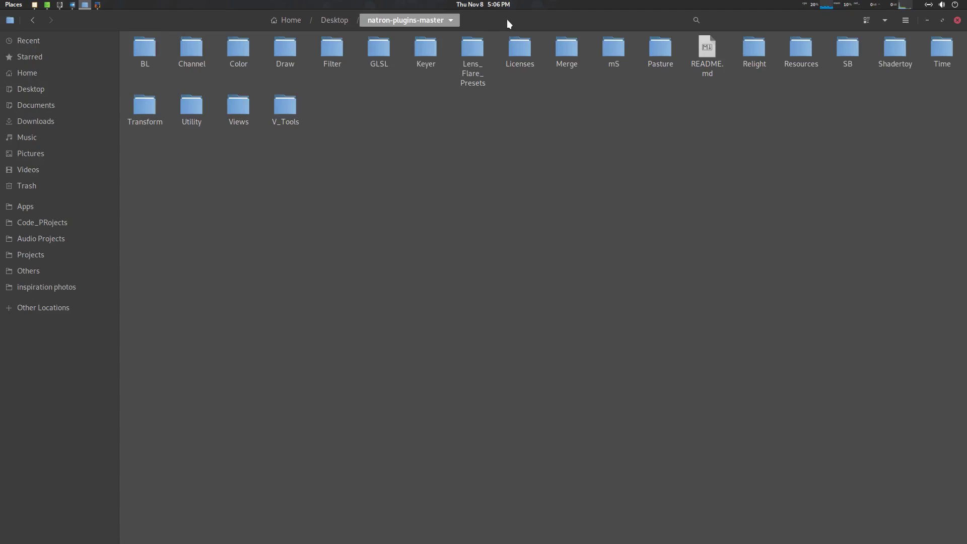
Switch to Natron and open the Plug-ins section of its preferences.
{"action": "mouse_move", "coordinate": [508, 537]}
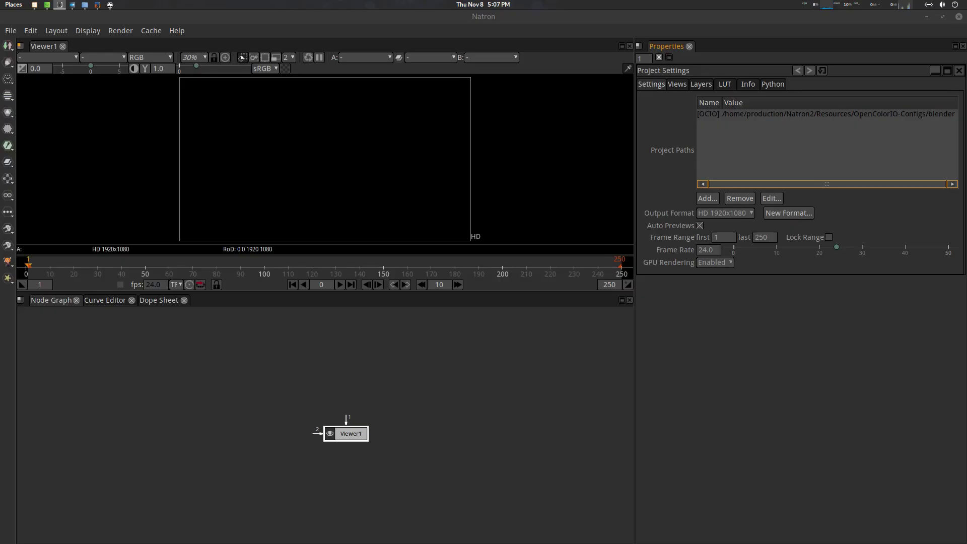
{"action": "left_click", "coordinate": [34, 35]}
{"action": "left_click", "coordinate": [41, 43]}
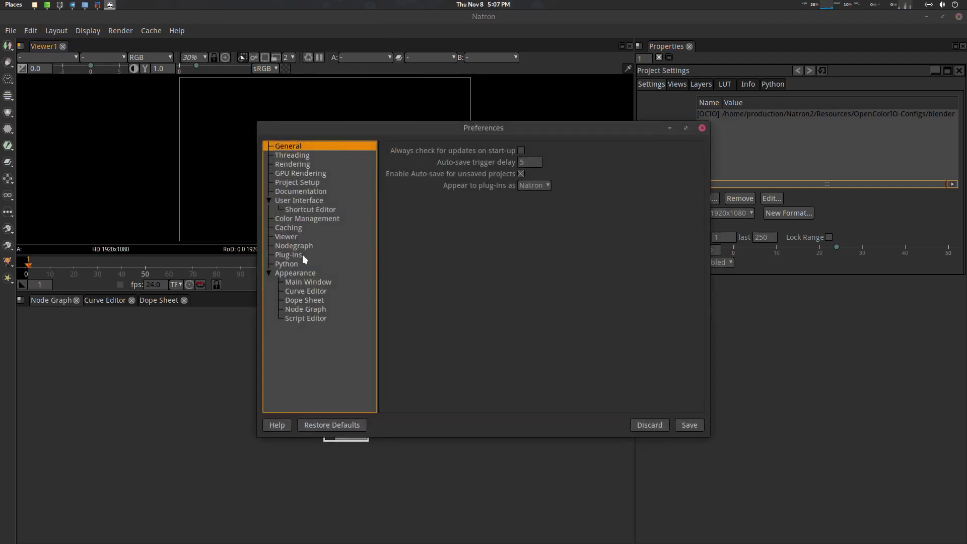
{"action": "left_click", "coordinate": [290, 256]}
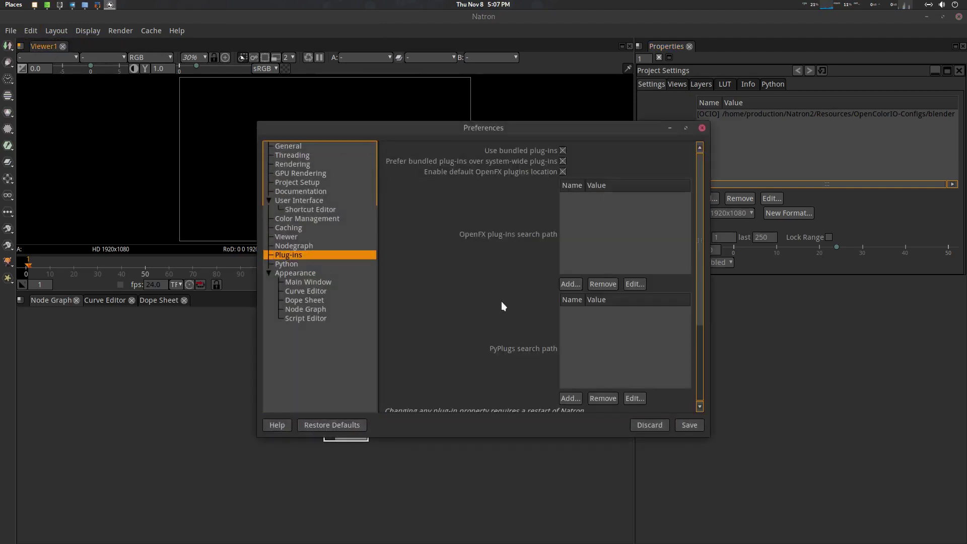
Add /home/production/Desktop/natron-plugins-master/ to the PyPlugs search path and save the preferences.
{"action": "left_click", "coordinate": [571, 398]}
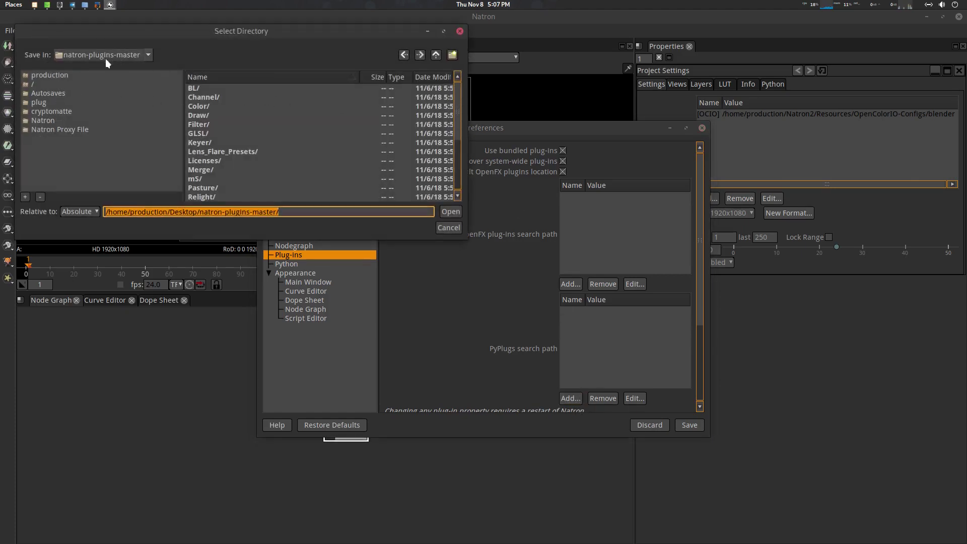
{"action": "left_click", "coordinate": [192, 216]}
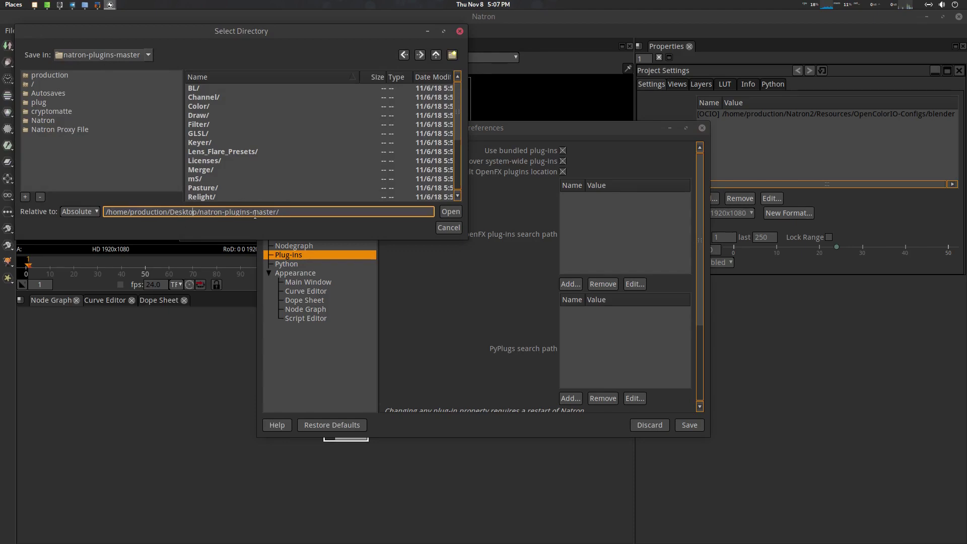
{"action": "left_click", "coordinate": [436, 54]}
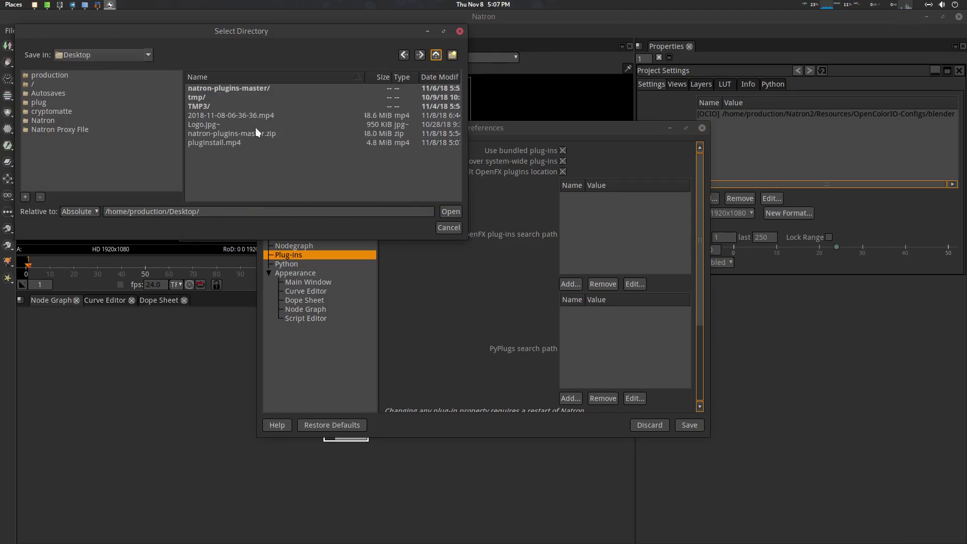
{"action": "double_click", "coordinate": [224, 88]}
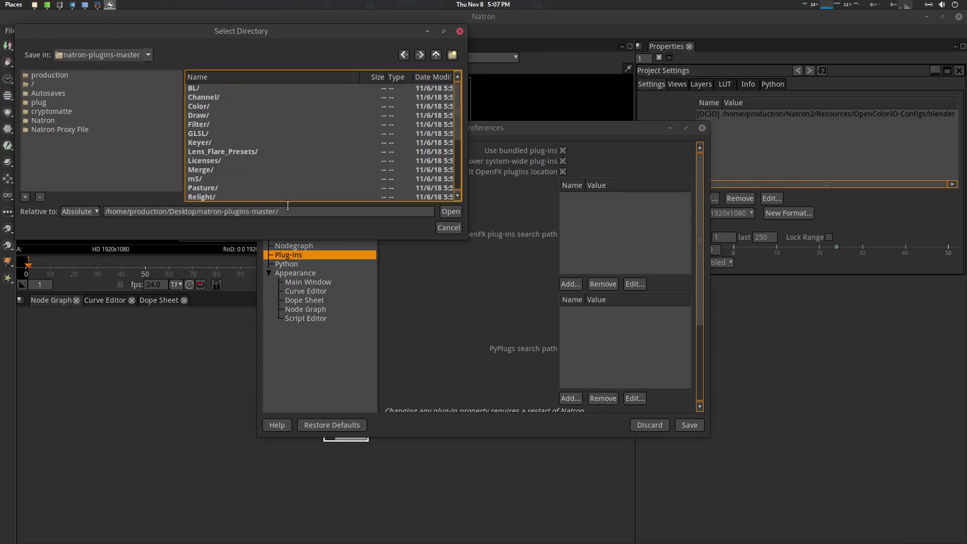
{"action": "left_click", "coordinate": [312, 213]}
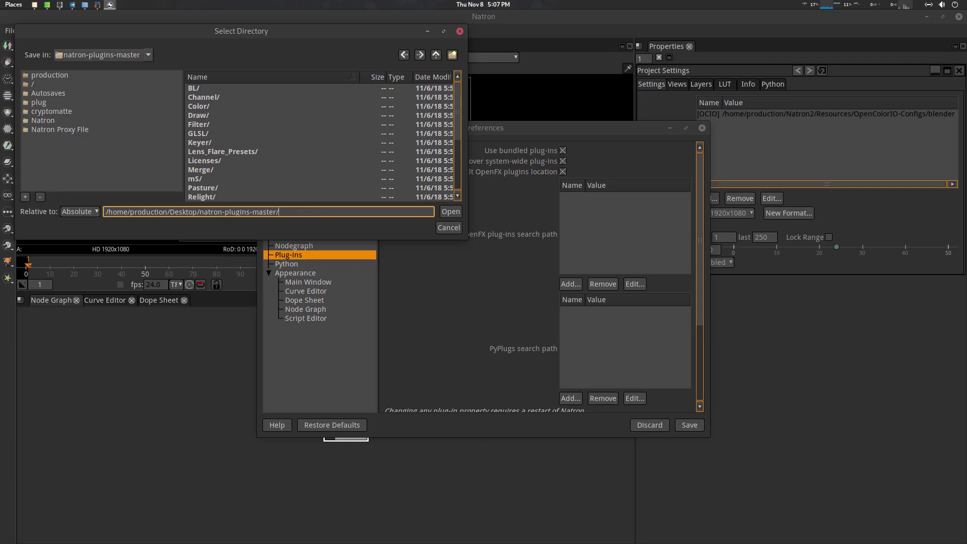
{"action": "left_click", "coordinate": [450, 211]}
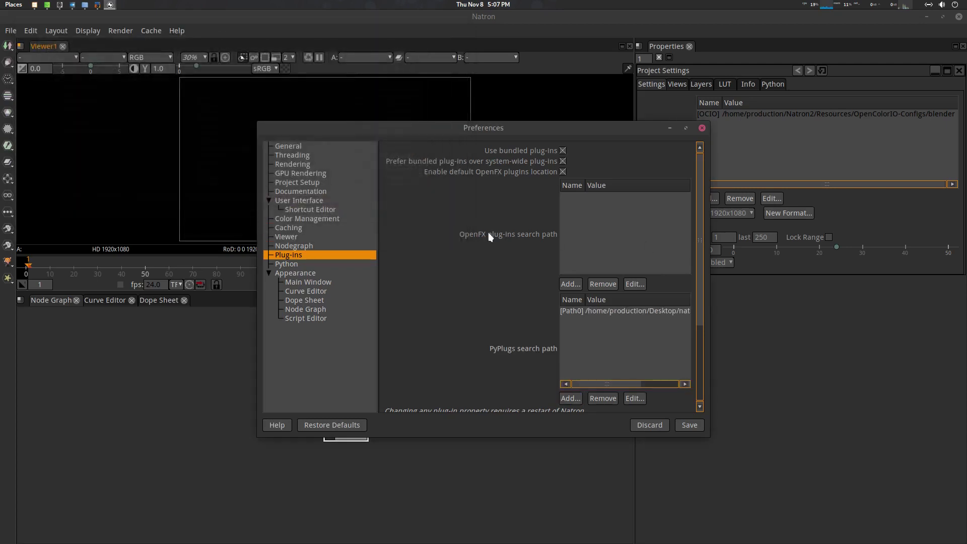
{"action": "left_click", "coordinate": [689, 425]}
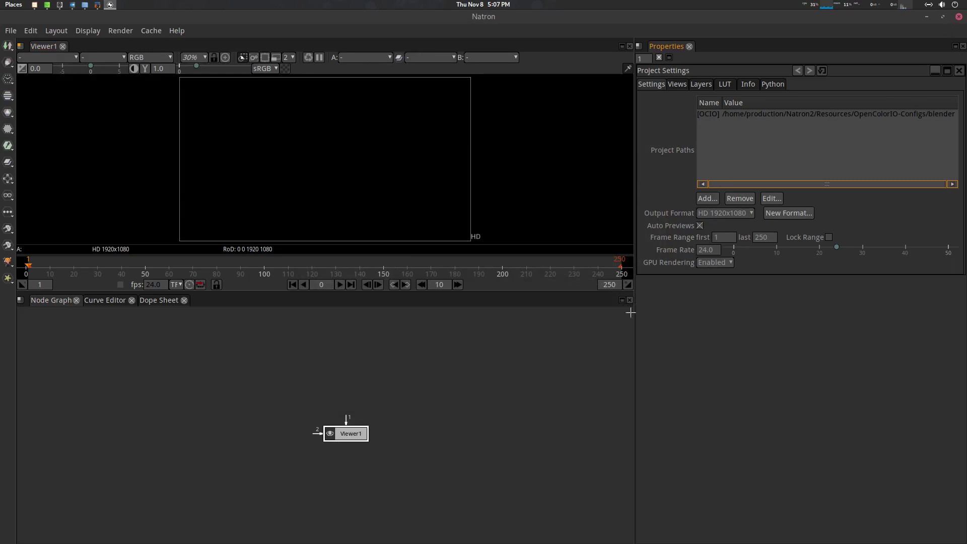
Restart Natron without saving the project and look through the community plug-in categories.
{"action": "left_click", "coordinate": [8, 230]}
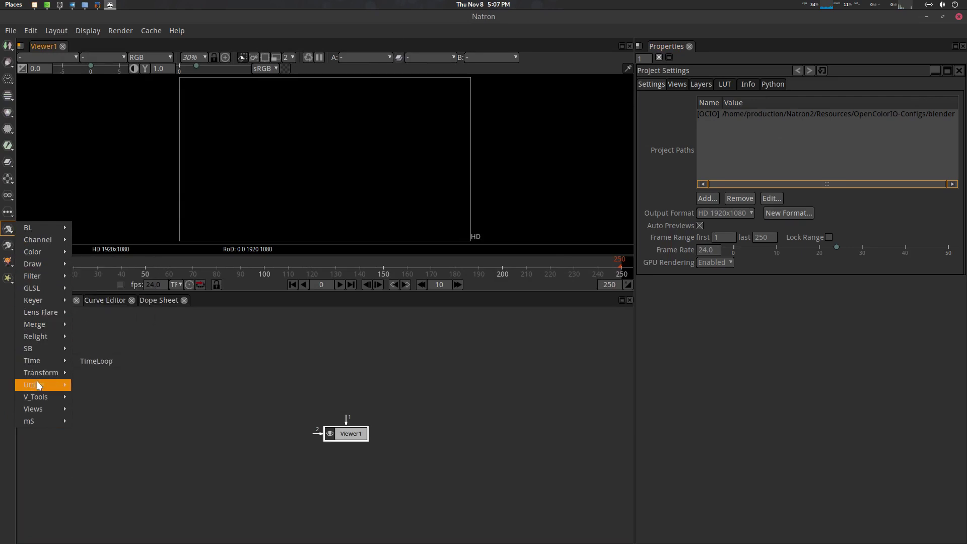
{"action": "left_click", "coordinate": [861, 74]}
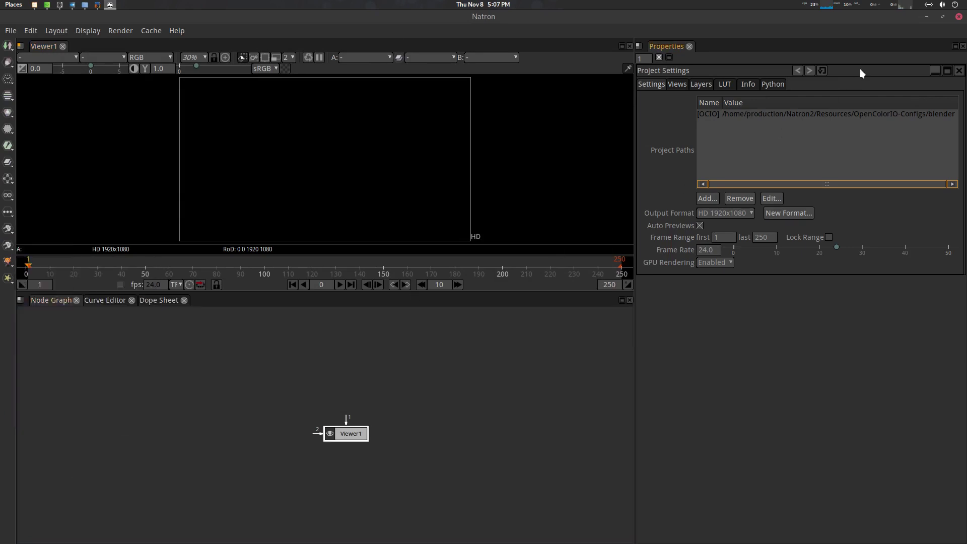
{"action": "left_click", "coordinate": [959, 17]}
{"action": "left_click", "coordinate": [443, 216]}
{"action": "left_click", "coordinate": [8, 229]}
{"action": "left_click", "coordinate": [254, 372]}
Remove the natron-plugins-master folder from the PyPlugs search path, save the preferences, and close Natron without saving the project.
{"action": "left_click", "coordinate": [31, 31]}
{"action": "left_click", "coordinate": [40, 44]}
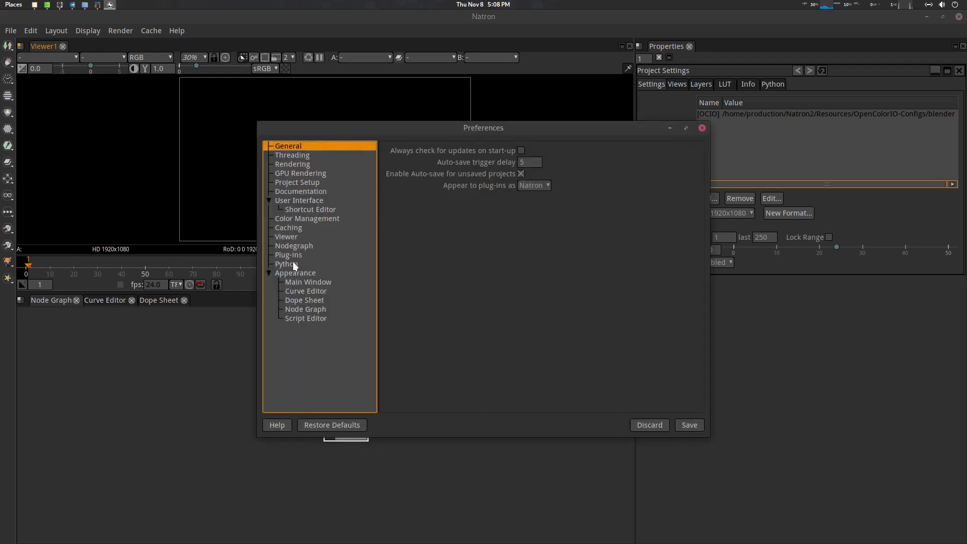
{"action": "left_click", "coordinate": [288, 256]}
{"action": "left_click", "coordinate": [624, 310]}
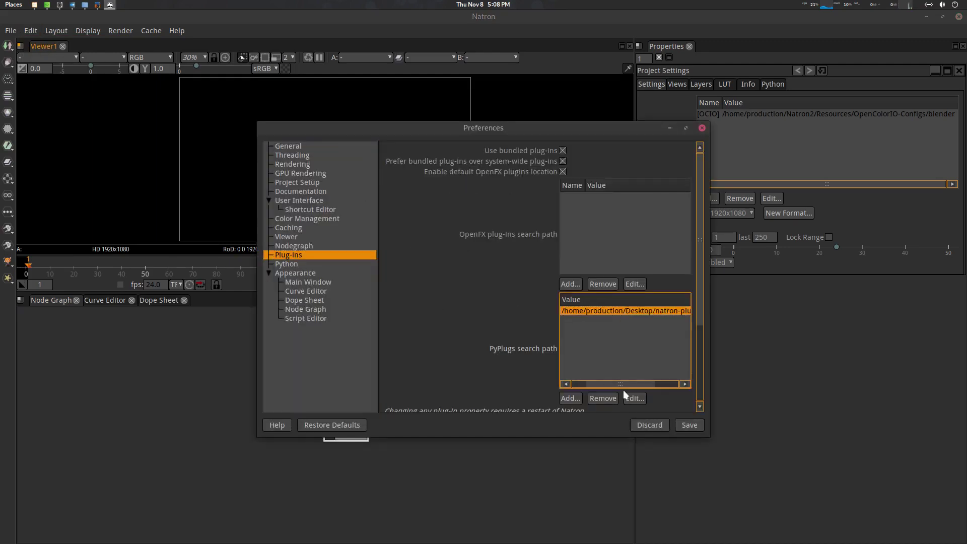
{"action": "left_click", "coordinate": [601, 399]}
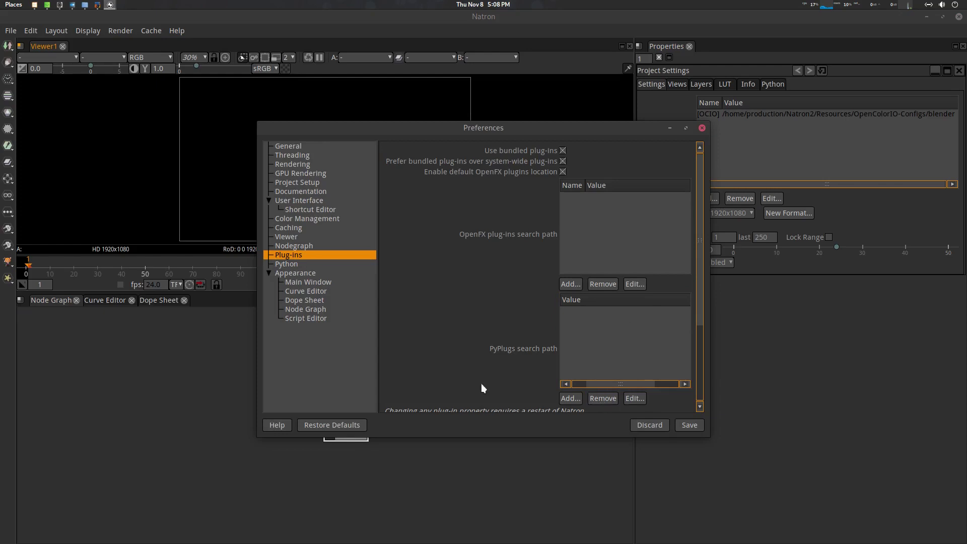
{"action": "left_click", "coordinate": [690, 425]}
{"action": "left_click", "coordinate": [958, 16]}
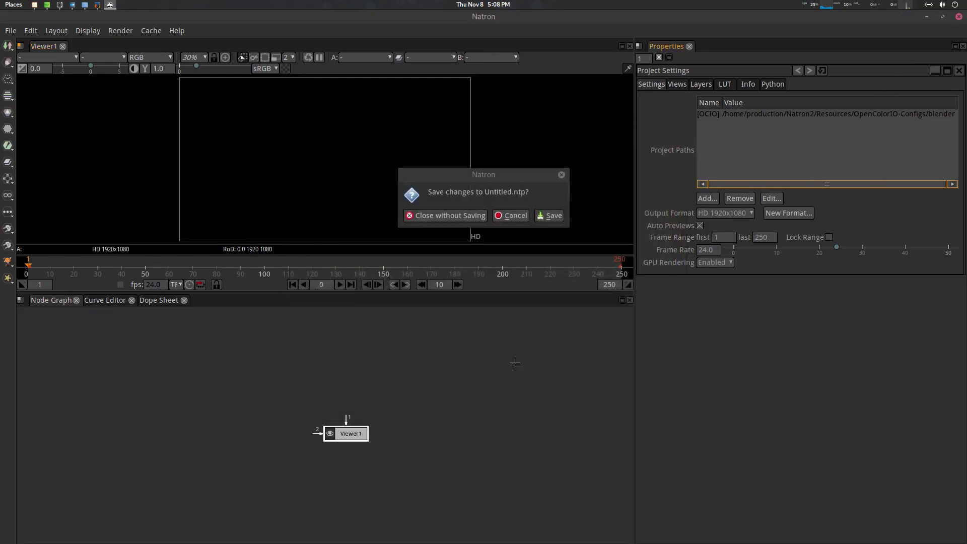
{"action": "left_click", "coordinate": [459, 216]}
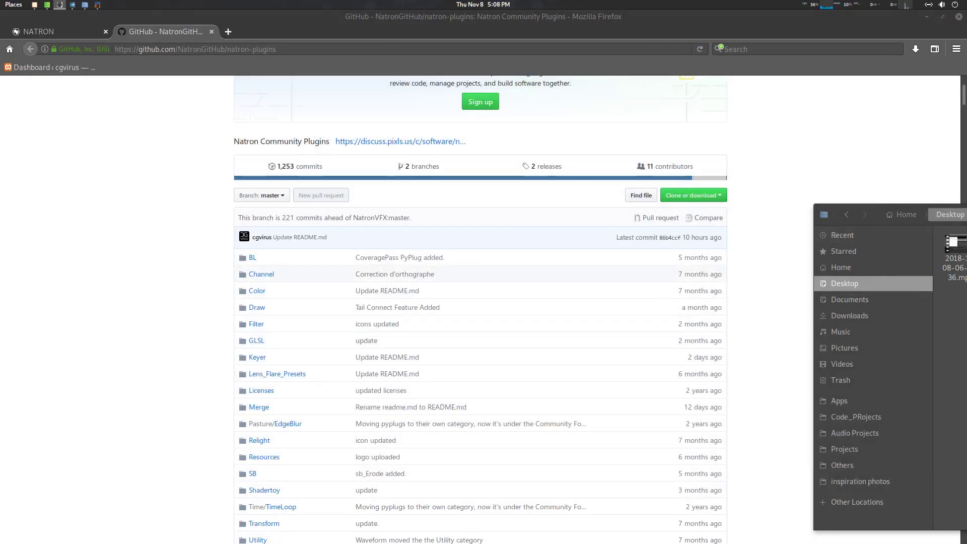
Switch to Firefox and examine the direct and One-Time Install instructions in the natron-plugins README.
{"action": "left_click", "coordinate": [432, 332]}
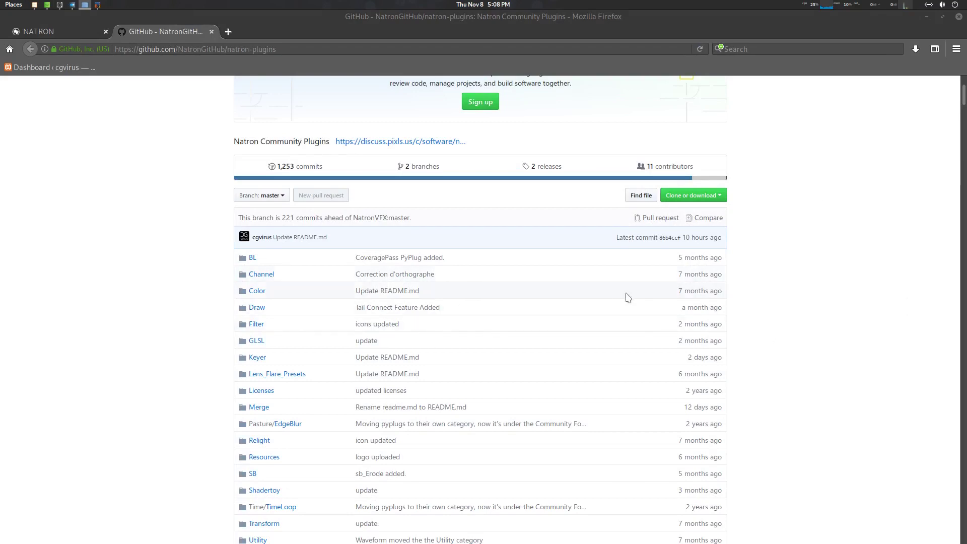
{"action": "scroll", "coordinate": [634, 299], "scroll_direction": "down", "scroll_amount": 10}
{"action": "scroll", "coordinate": [640, 302], "scroll_direction": "down", "scroll_amount": 5}
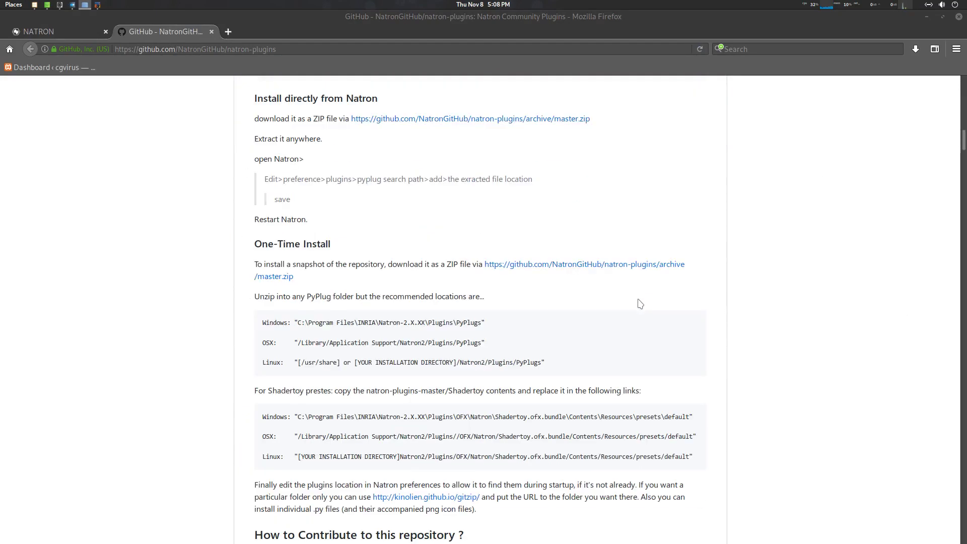
{"action": "scroll", "coordinate": [283, 201], "scroll_direction": "up", "scroll_amount": 2}
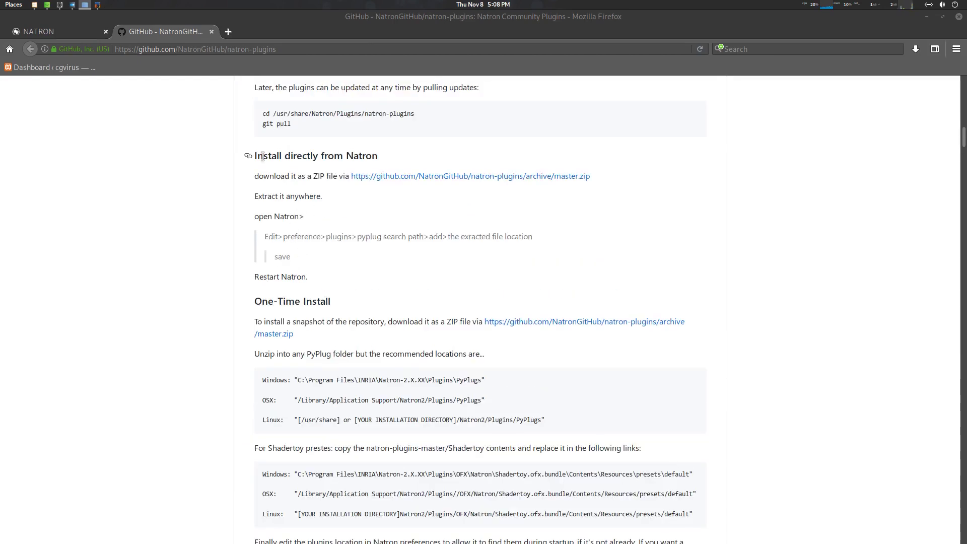
Examine the README's preferences path for direct installation and the recommended Windows PyPlugs location under One-Time Install.
{"action": "left_click_drag", "start_coordinate": [286, 236], "coordinate": [542, 241]}
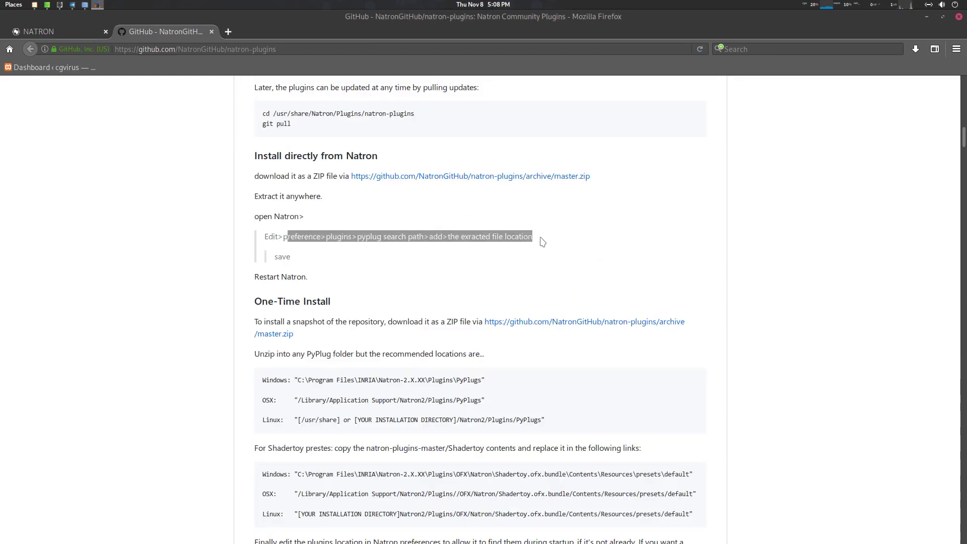
{"action": "left_click", "coordinate": [488, 248]}
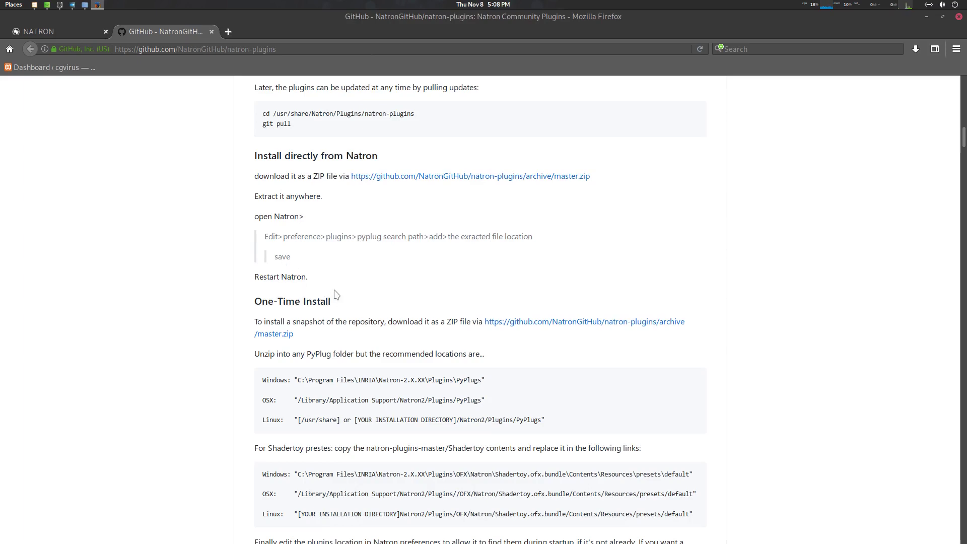
{"action": "scroll", "coordinate": [174, 276], "scroll_direction": "down", "scroll_amount": 3}
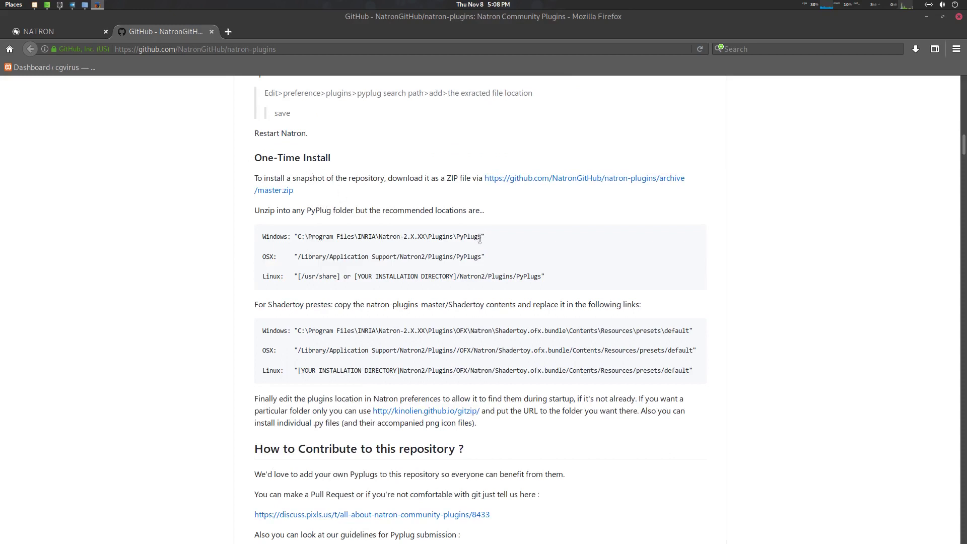
{"action": "left_click_drag", "start_coordinate": [482, 237], "coordinate": [350, 236]}
{"action": "left_click", "coordinate": [377, 238]}
{"action": "left_click_drag", "start_coordinate": [304, 236], "coordinate": [415, 237]}
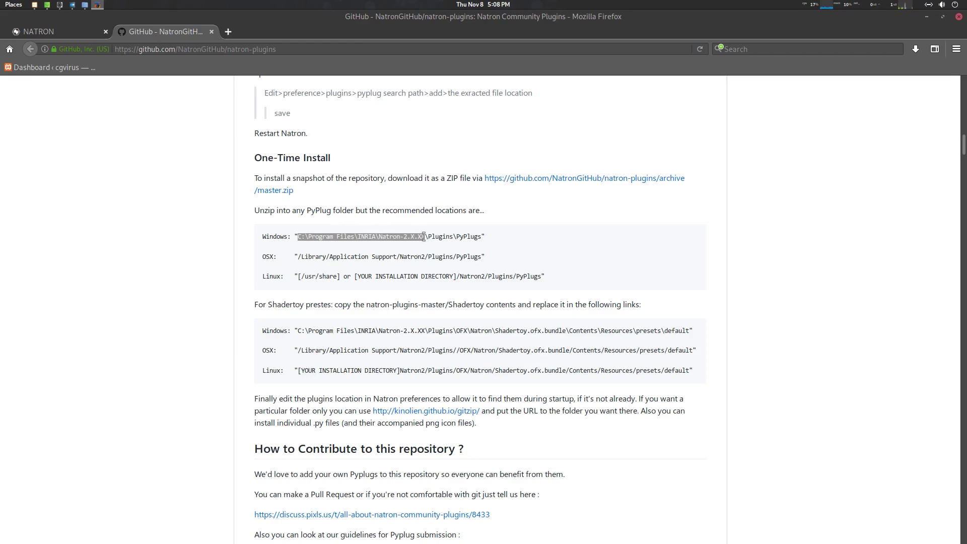
{"action": "left_click", "coordinate": [435, 237]}
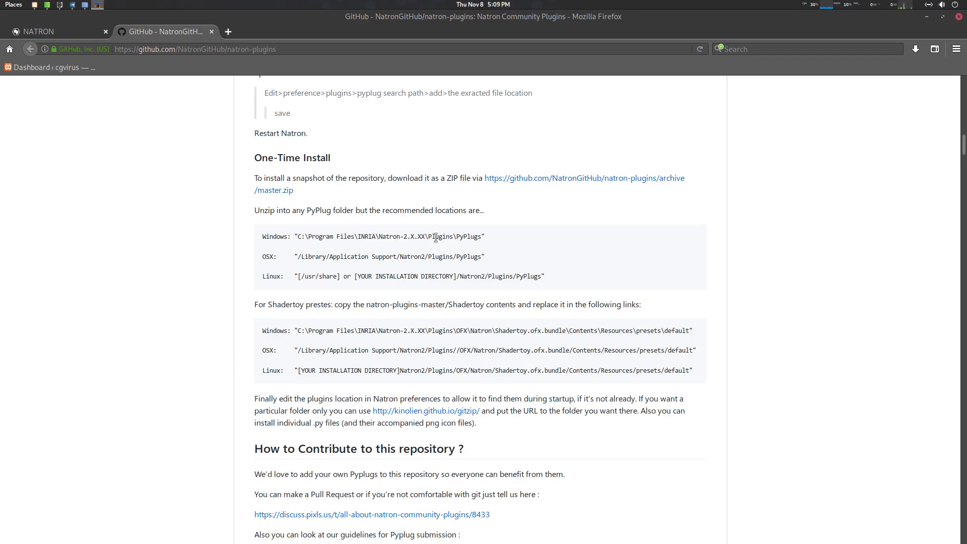
{"action": "left_click_drag", "start_coordinate": [426, 237], "coordinate": [299, 235]}
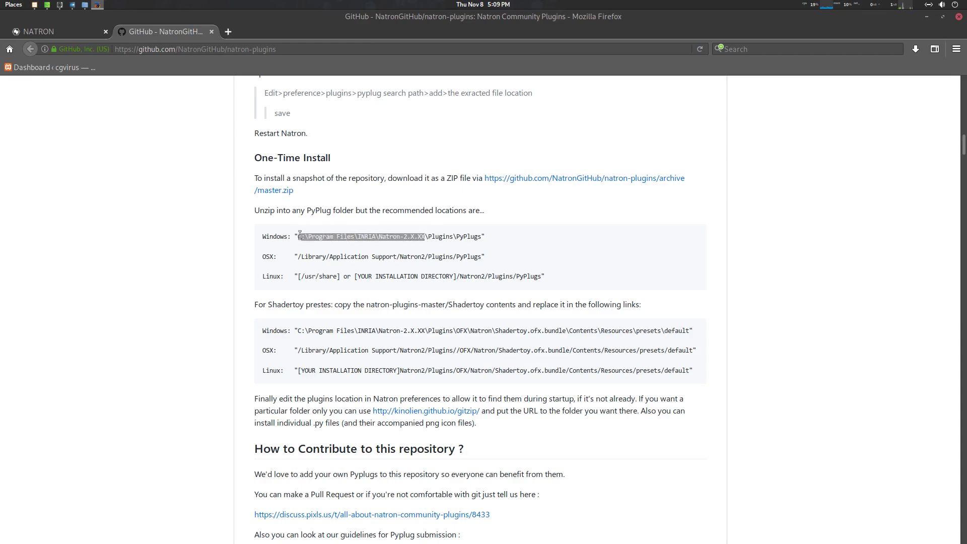
{"action": "left_click", "coordinate": [398, 233]}
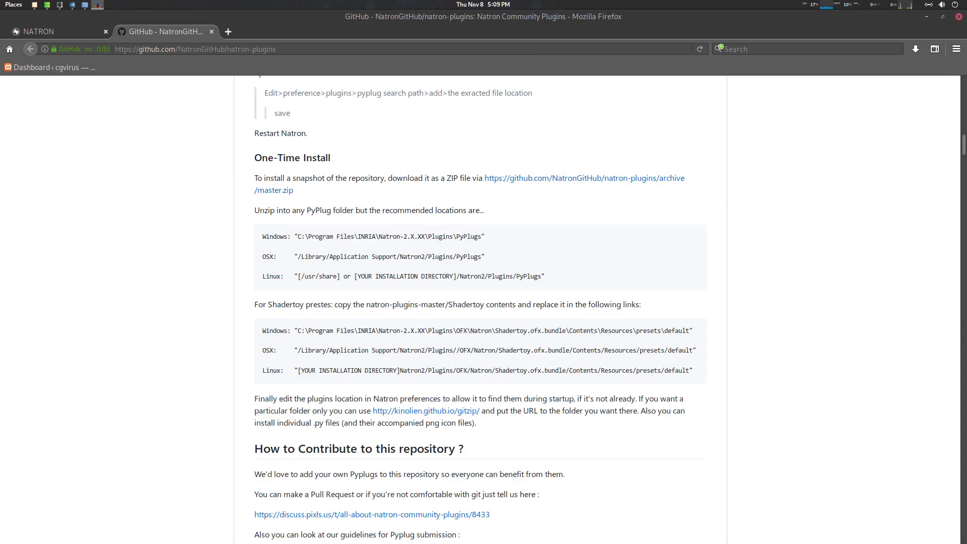
Switch to the file manager and copy the natron-plugins-master folder on the Desktop.
{"action": "key", "text": "alt+Tab"}
{"action": "left_click", "coordinate": [313, 137]}
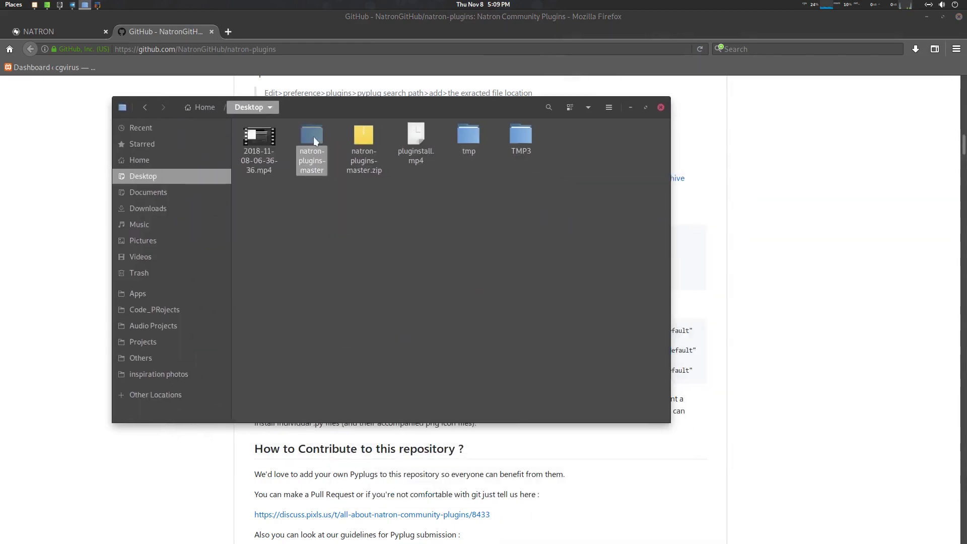
{"action": "right_click", "coordinate": [316, 138]}
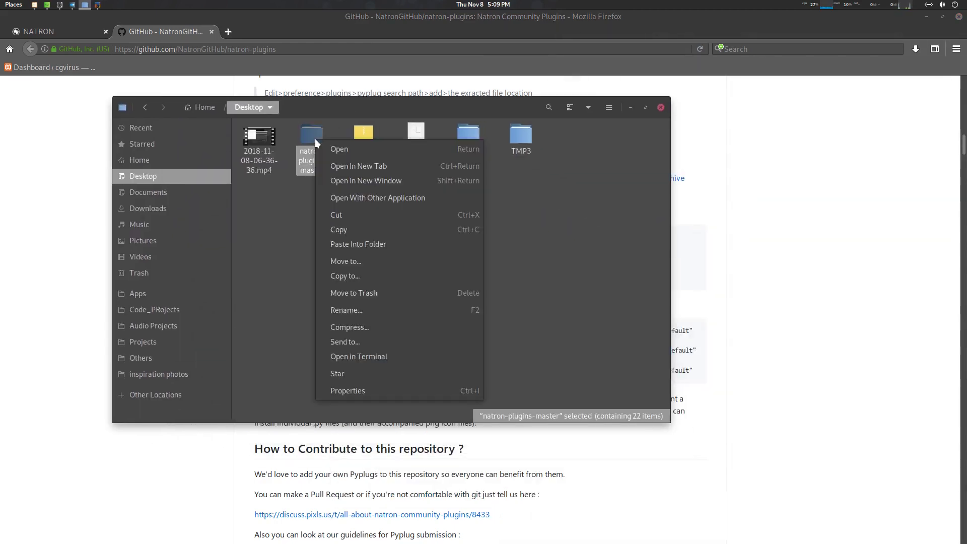
{"action": "left_click", "coordinate": [342, 230]}
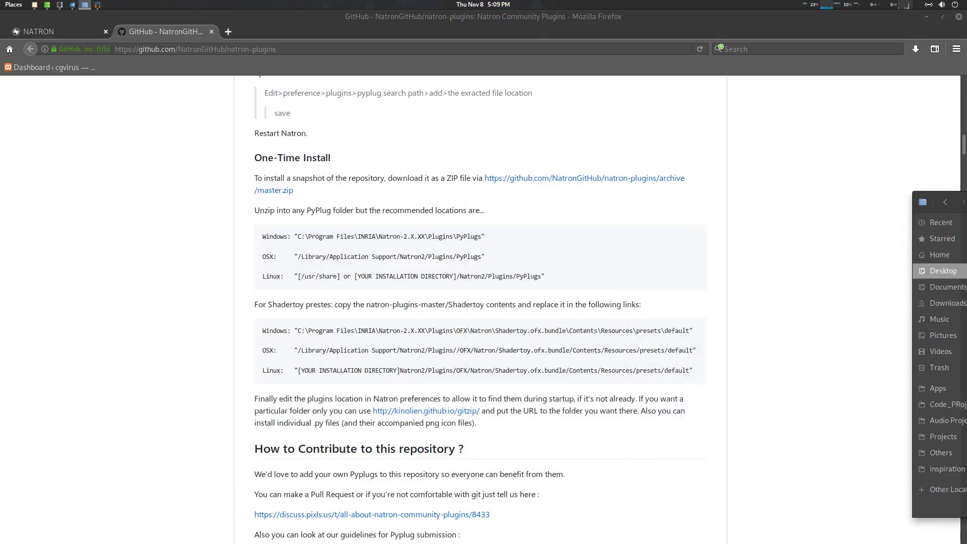
Examine the Windows, OSX and Linux PyPlugs folder locations listed in the README's One-Time Install section.
{"action": "left_click_drag", "start_coordinate": [428, 236], "coordinate": [476, 236]}
{"action": "left_click", "coordinate": [421, 237]}
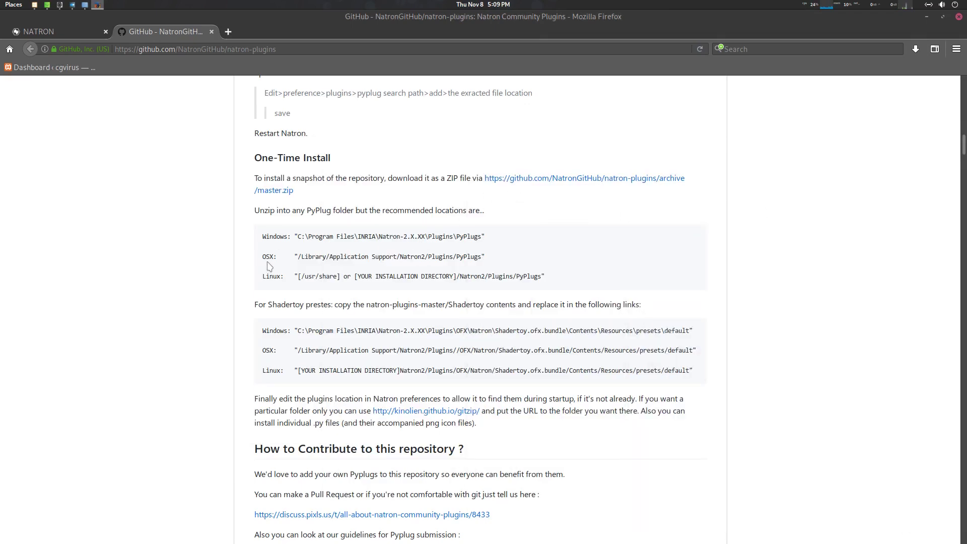
{"action": "left_click_drag", "start_coordinate": [482, 257], "coordinate": [375, 257]}
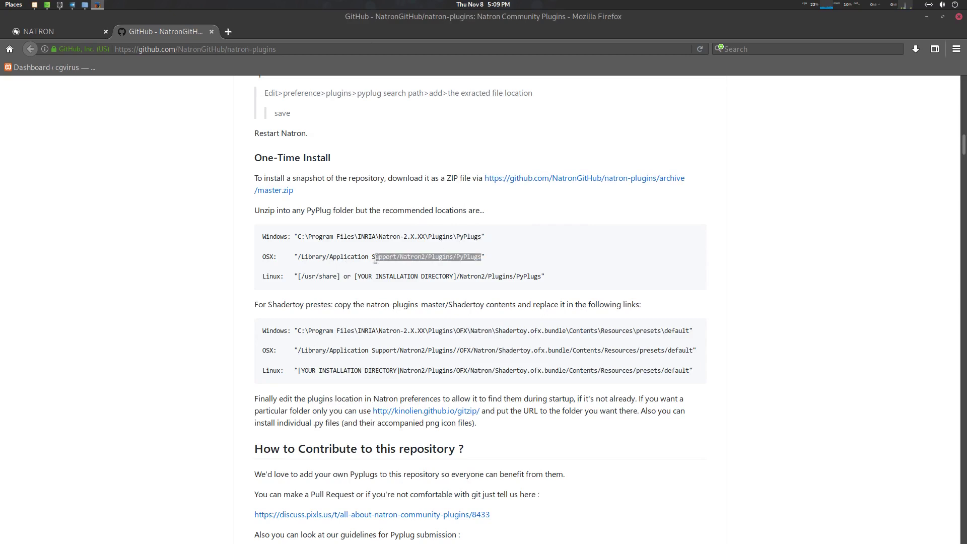
{"action": "left_click", "coordinate": [318, 269]}
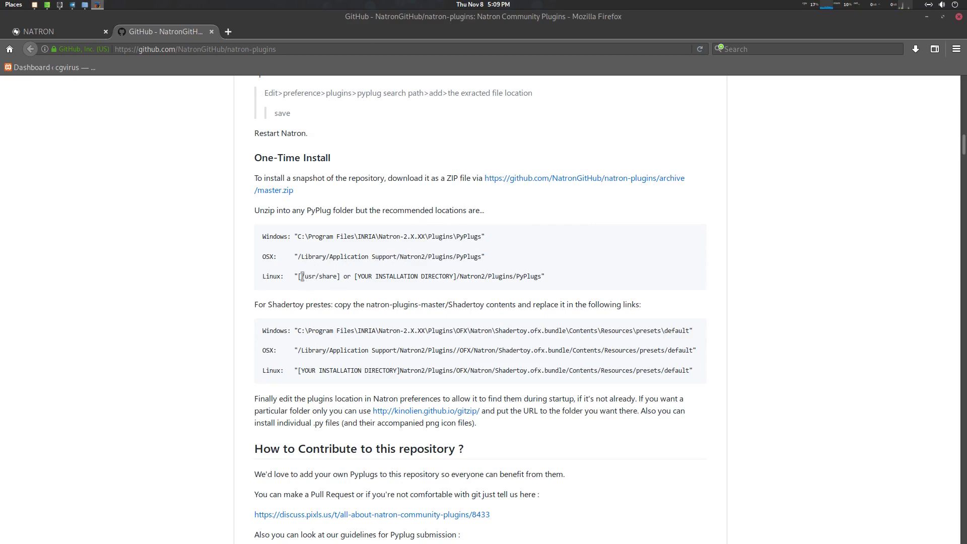
{"action": "left_click_drag", "start_coordinate": [304, 276], "coordinate": [336, 276]}
{"action": "left_click", "coordinate": [382, 276]}
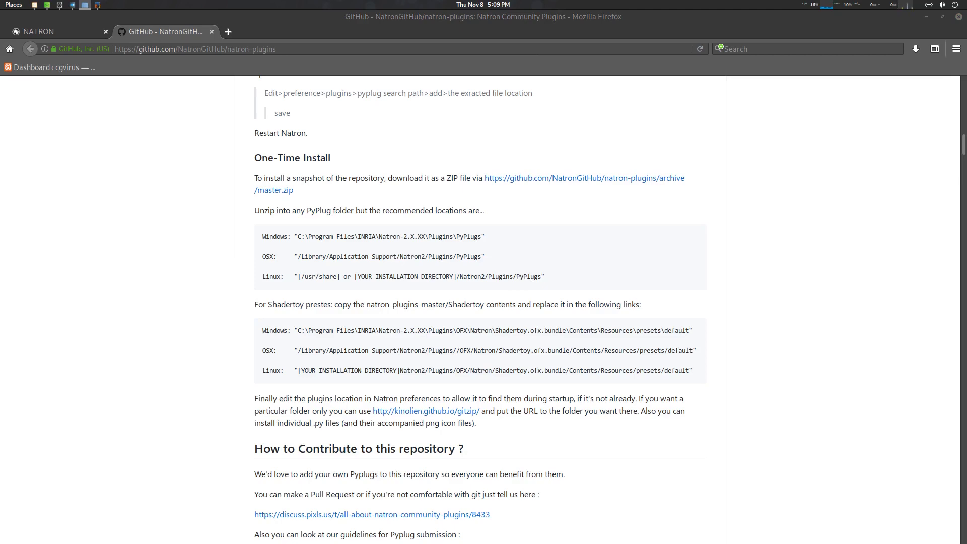
In the file manager, paste the copied natron-plugins-master folder into Natron2/Plugins/PyPlugs and select it.
{"action": "key", "text": "alt+Tab"}
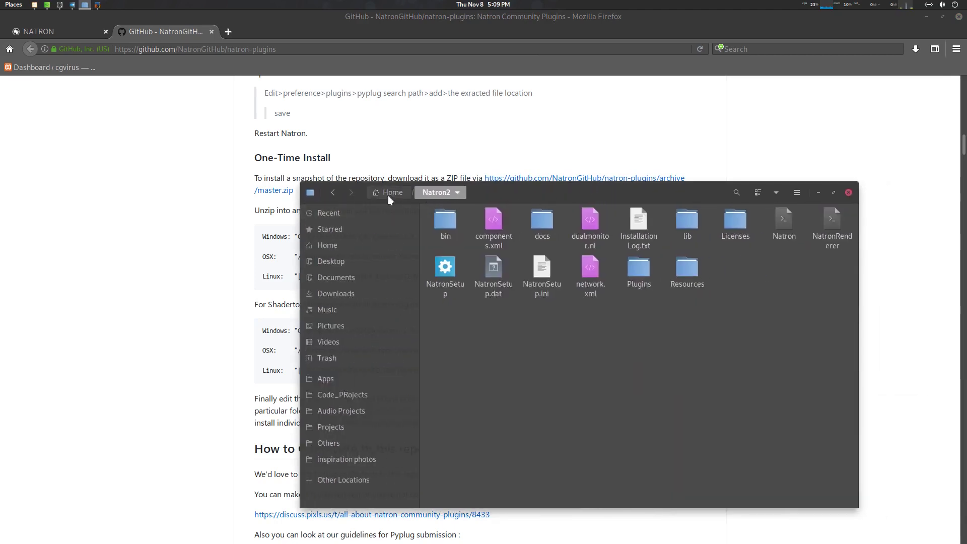
{"action": "double_click", "coordinate": [502, 191]}
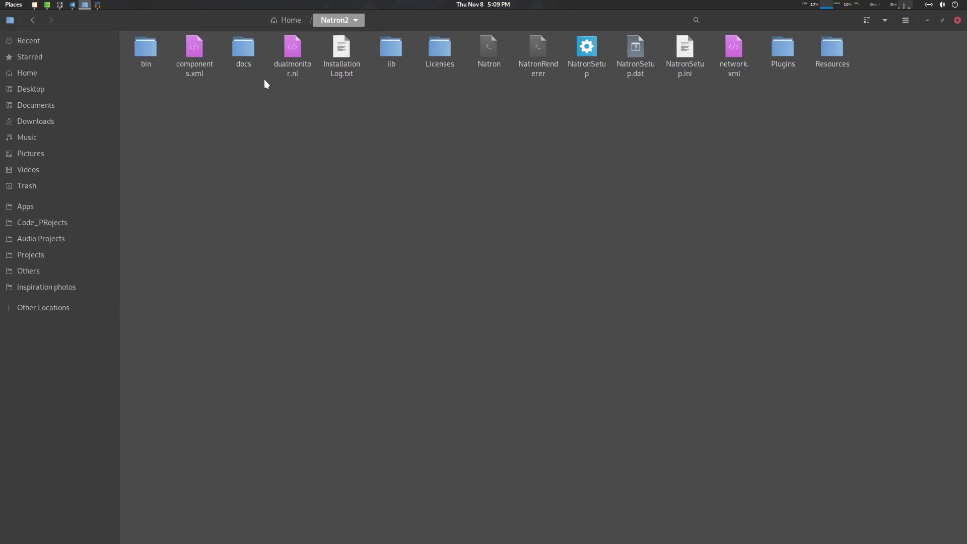
{"action": "left_click_drag", "start_coordinate": [661, 86], "coordinate": [835, 229]}
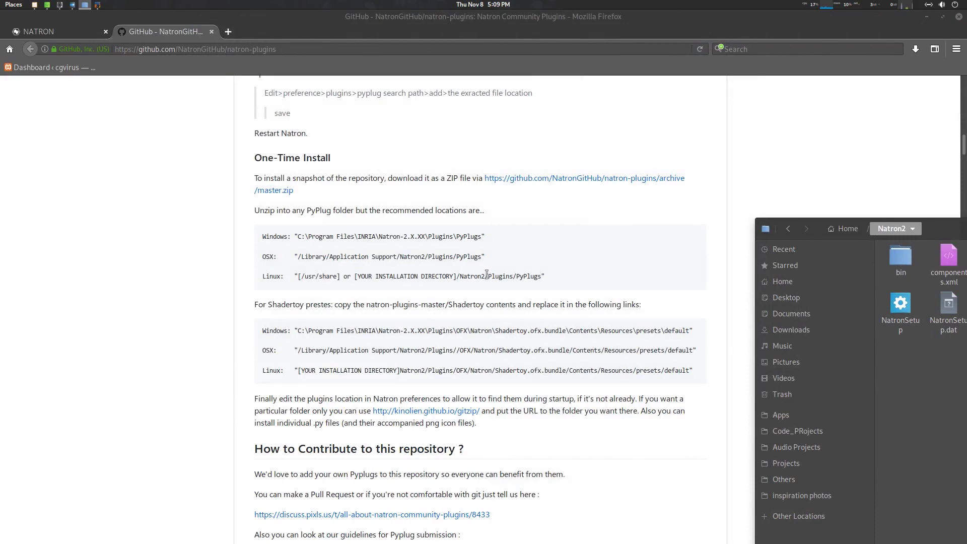
{"action": "key", "text": "super+Up"}
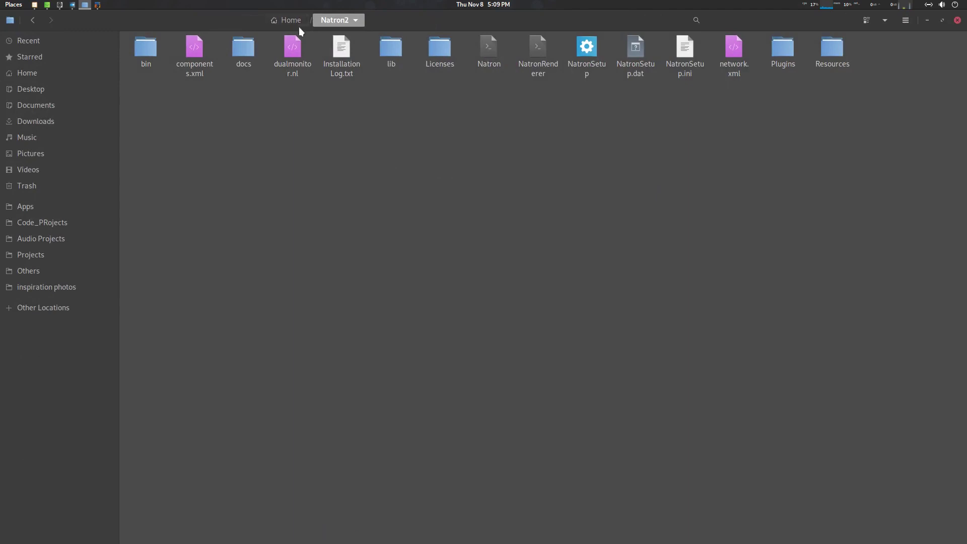
{"action": "key", "text": "Return"}
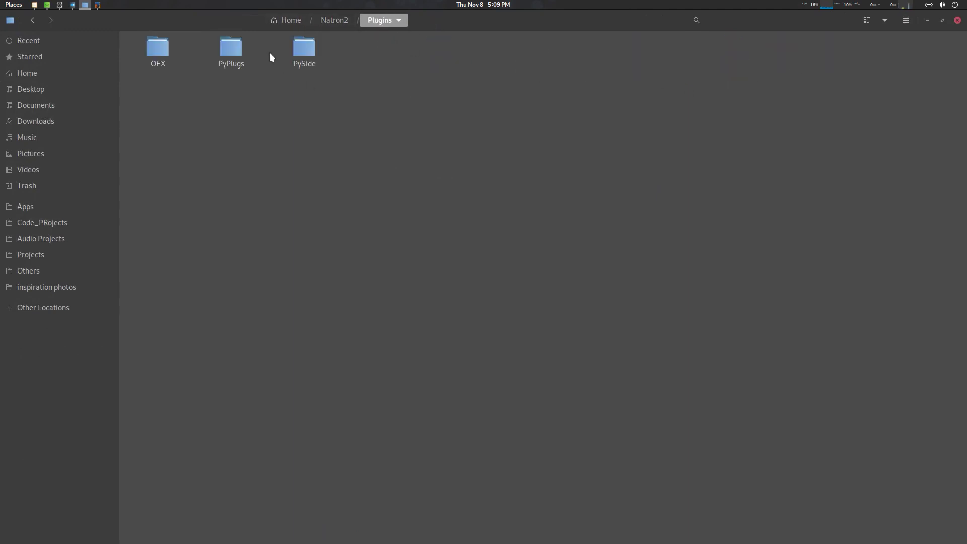
{"action": "double_click", "coordinate": [236, 54]}
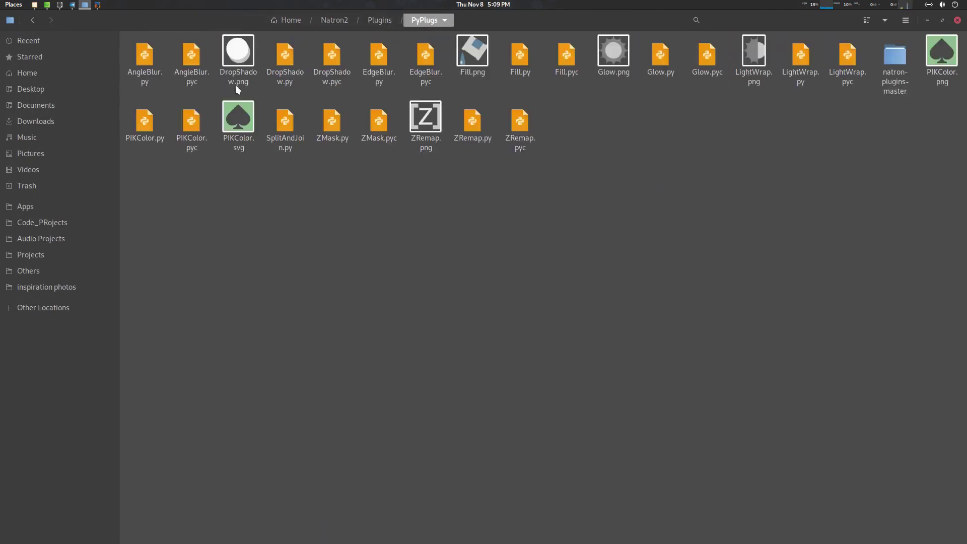
{"action": "right_click", "coordinate": [458, 217]}
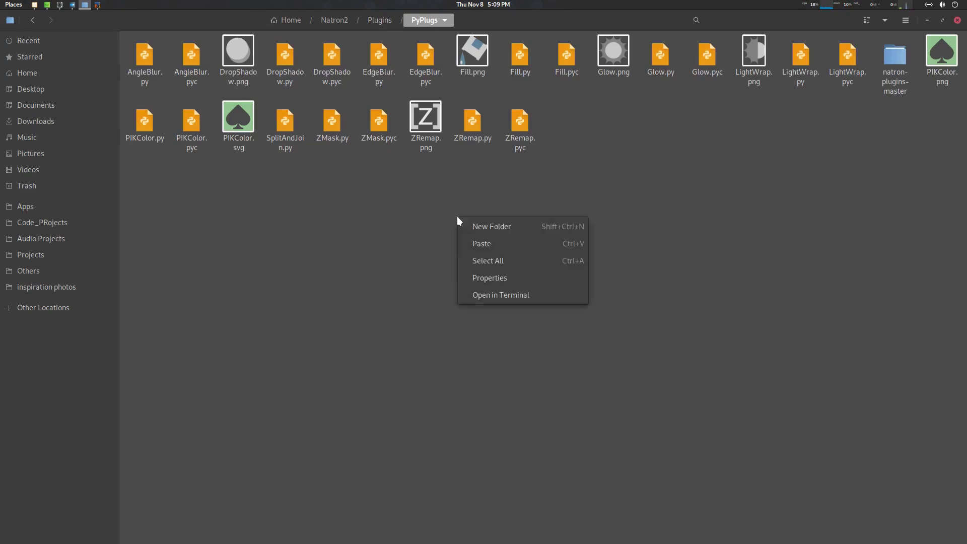
{"action": "left_click", "coordinate": [478, 244]}
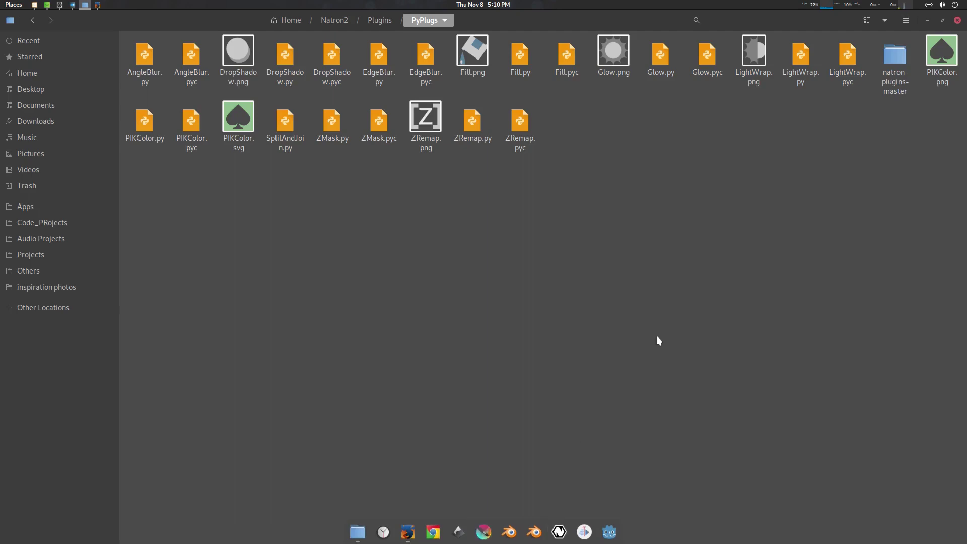
{"action": "left_click", "coordinate": [903, 57]}
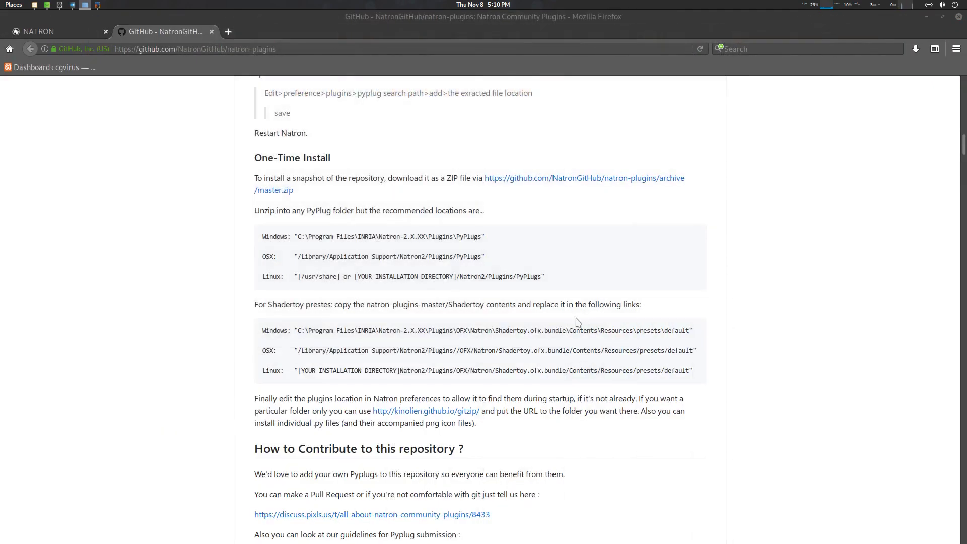
Locate the Shadertoy folder in the GitHub repository, and look through its copy inside PyPlugs/natron-plugins-master in the file manager.
{"action": "scroll", "coordinate": [578, 323], "scroll_direction": "down", "scroll_amount": 3}
{"action": "scroll", "coordinate": [574, 324], "scroll_direction": "up", "scroll_amount": 10}
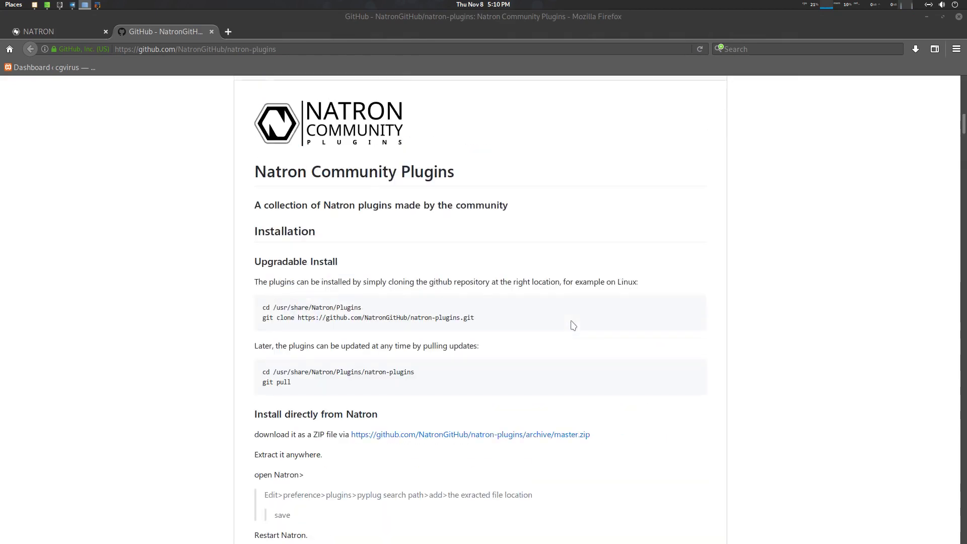
{"action": "scroll", "coordinate": [573, 325], "scroll_direction": "up", "scroll_amount": 8}
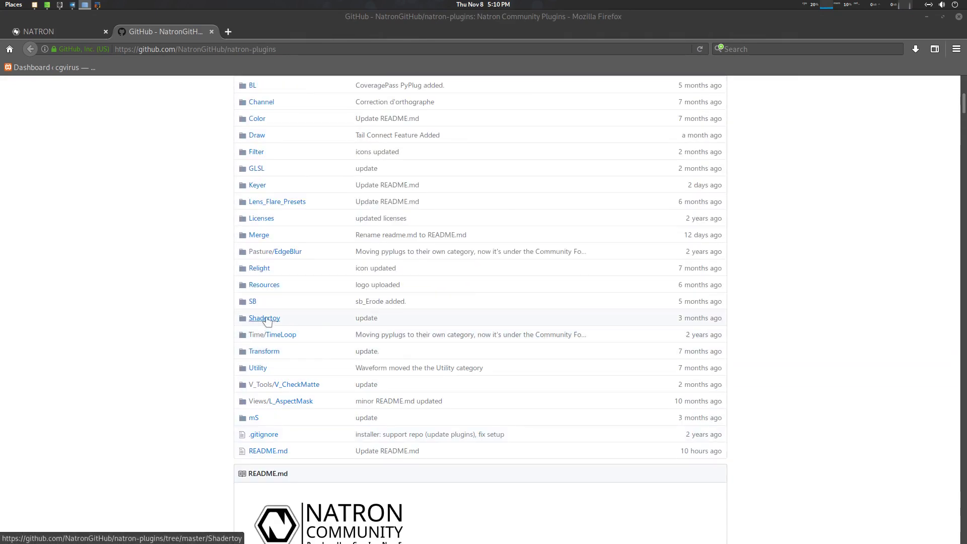
{"action": "key", "text": "alt+Tab"}
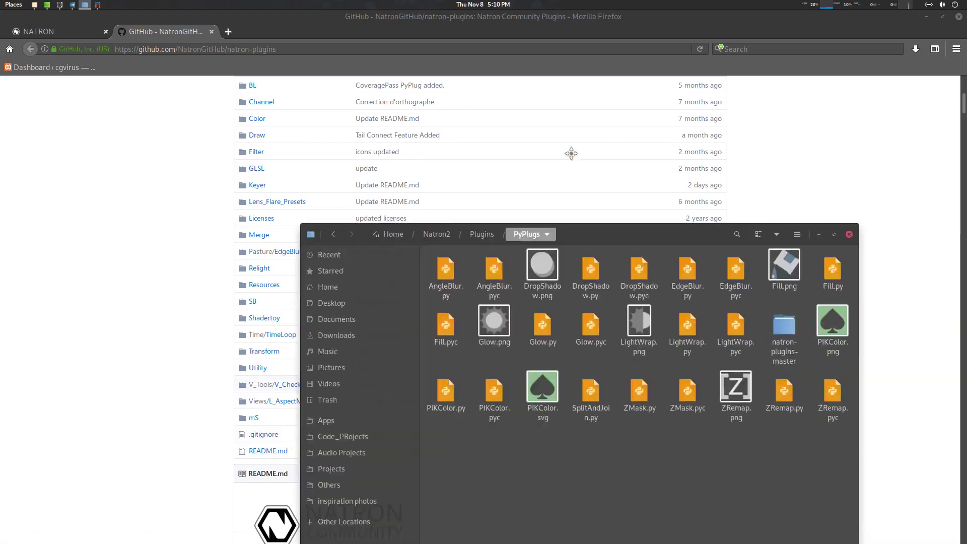
{"action": "key", "text": "super+Up"}
{"action": "double_click", "coordinate": [902, 72]}
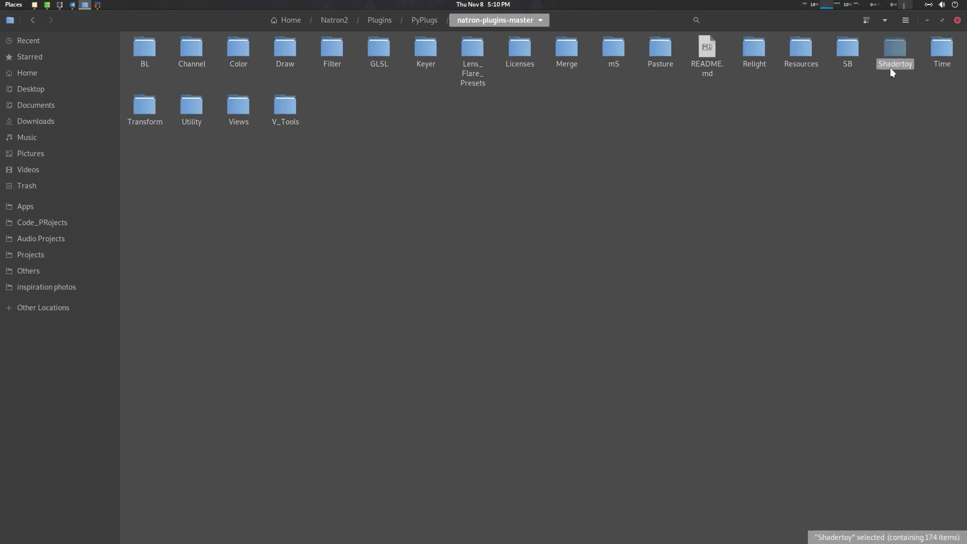
{"action": "double_click", "coordinate": [882, 56]}
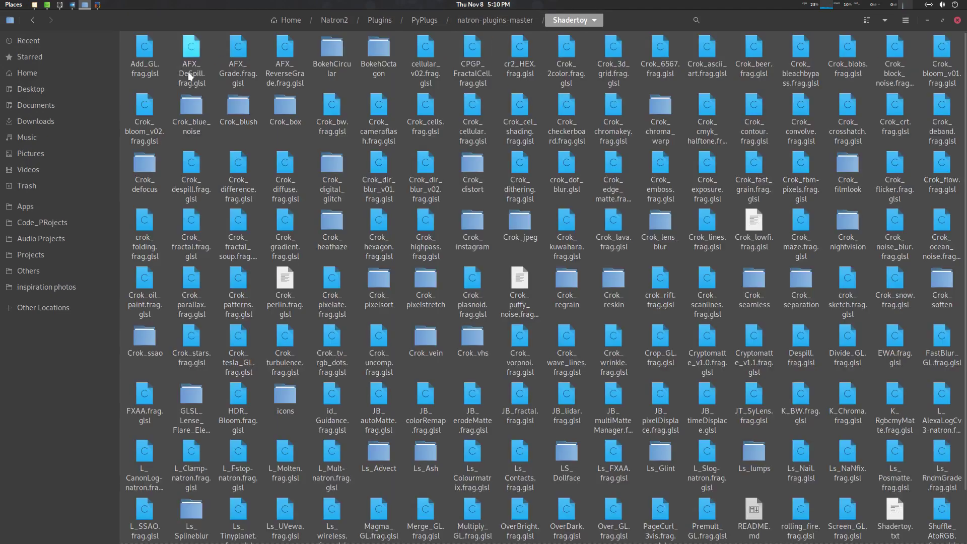
{"action": "key", "text": "alt+Up"}
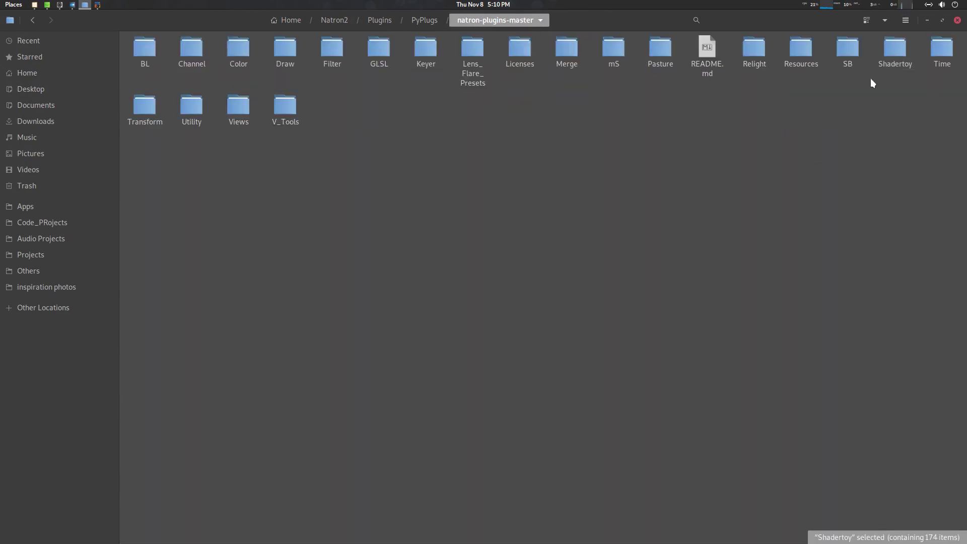
Launch Natron and add a Shadertoy node to the node graph.
{"action": "mouse_move", "coordinate": [398, 541]}
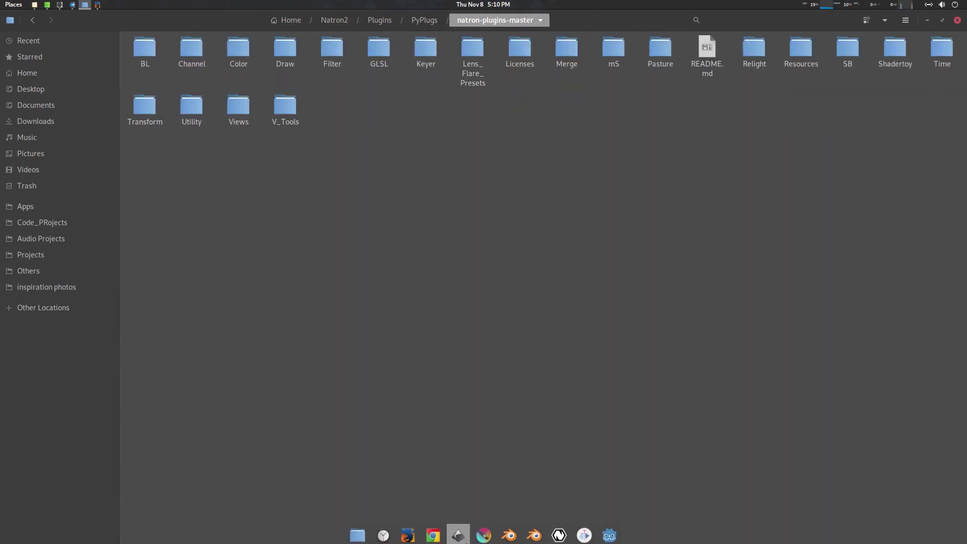
{"action": "left_click", "coordinate": [567, 533]}
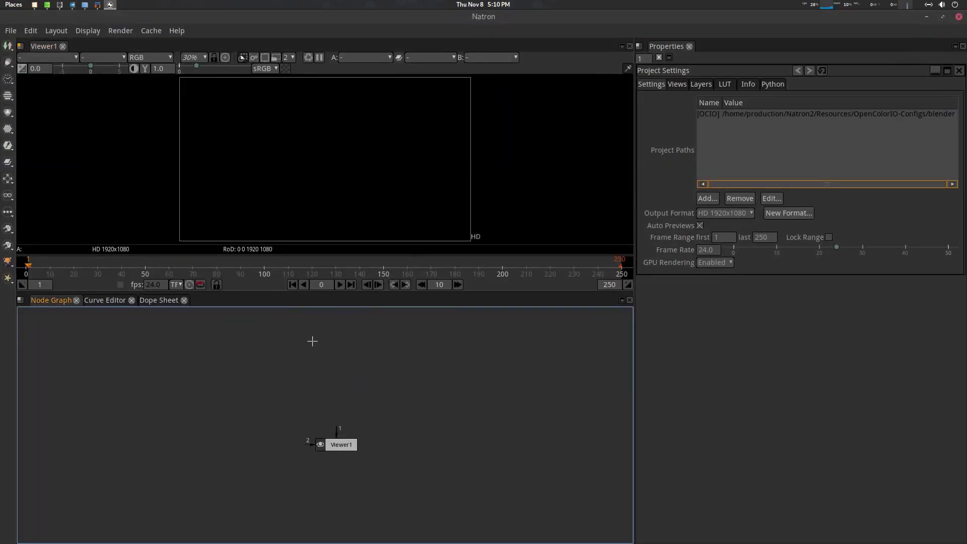
{"action": "key", "text": "Tab"}
{"action": "type", "text": "sha"}
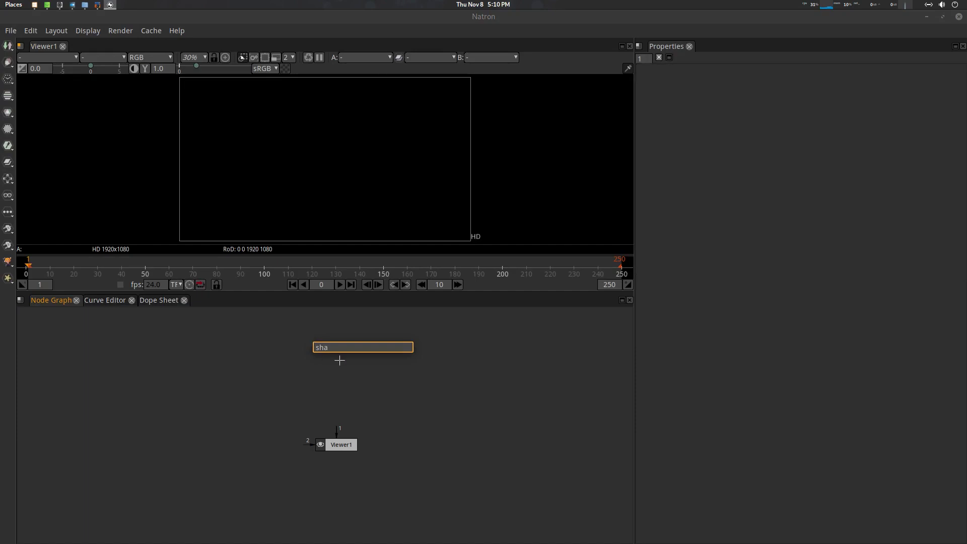
{"action": "key", "text": "Return"}
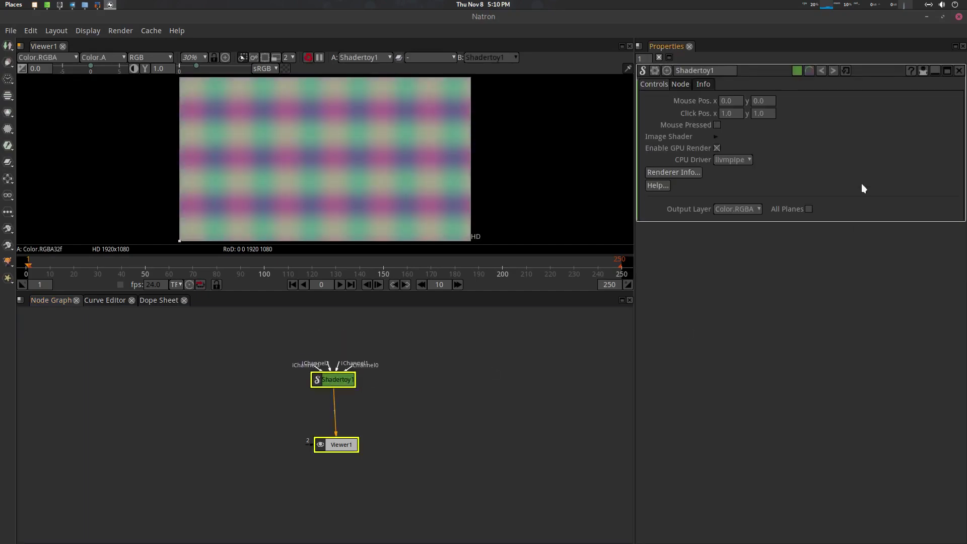
Expand the Shadertoy node's Image Shader settings and look through the available presets, including the Source and Warping categories.
{"action": "left_click", "coordinate": [716, 137]}
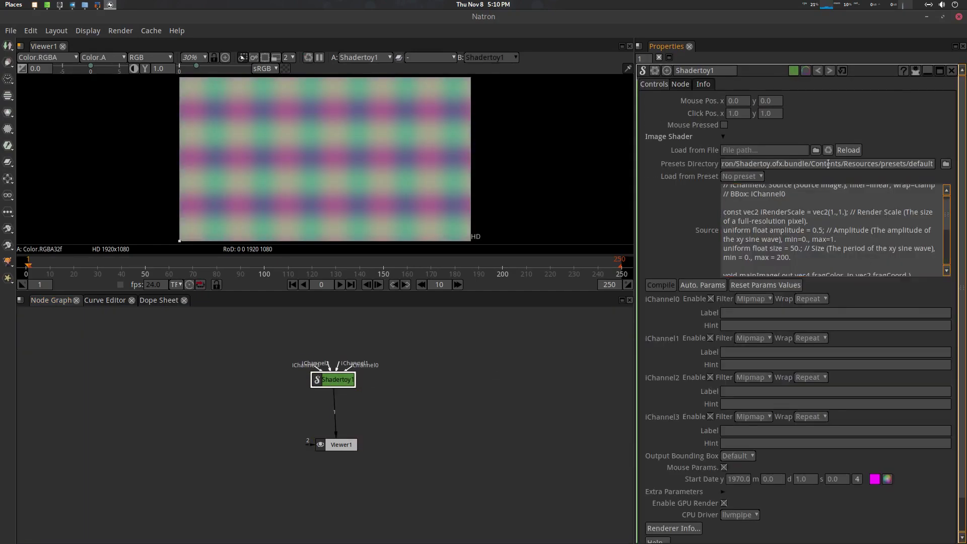
{"action": "left_click", "coordinate": [757, 177]}
{"action": "mouse_move", "coordinate": [753, 357]}
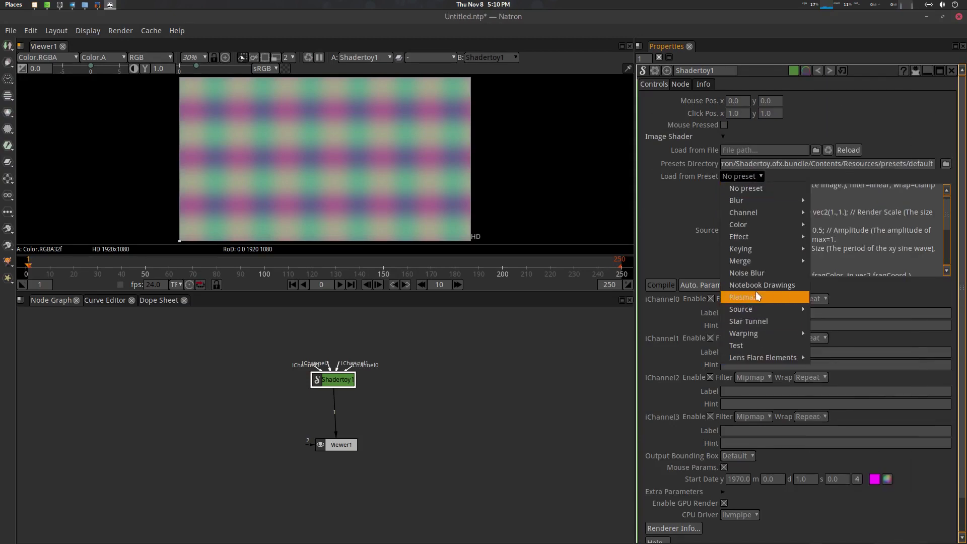
{"action": "mouse_move", "coordinate": [742, 310]}
{"action": "mouse_move", "coordinate": [743, 332]}
{"action": "left_click", "coordinate": [826, 331]}
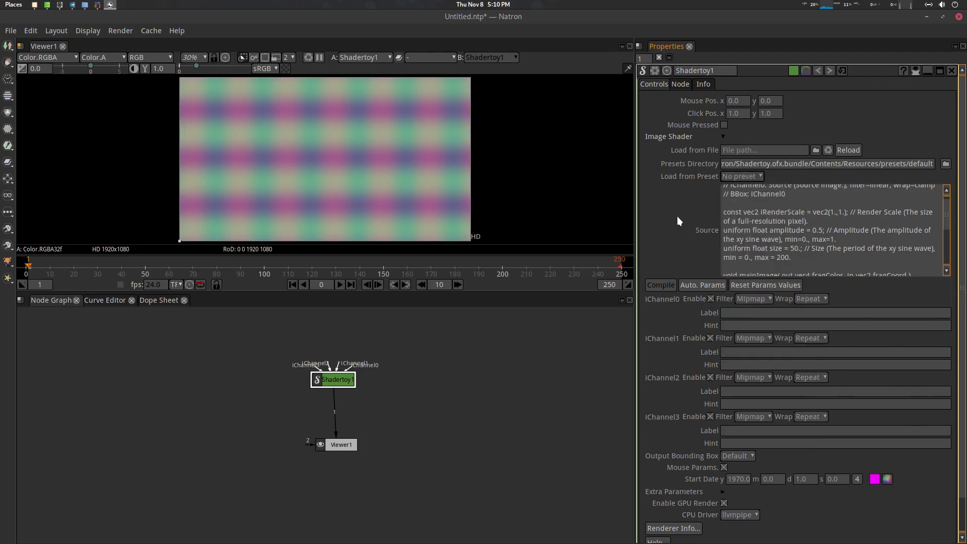
{"action": "left_click", "coordinate": [744, 180]}
{"action": "left_click", "coordinate": [652, 213]}
Copy the node's Presets Directory path and open that Shadertoy.ofx.bundle/Contents/Resources/presets/default folder in the file manager.
{"action": "triple_click", "coordinate": [745, 164]}
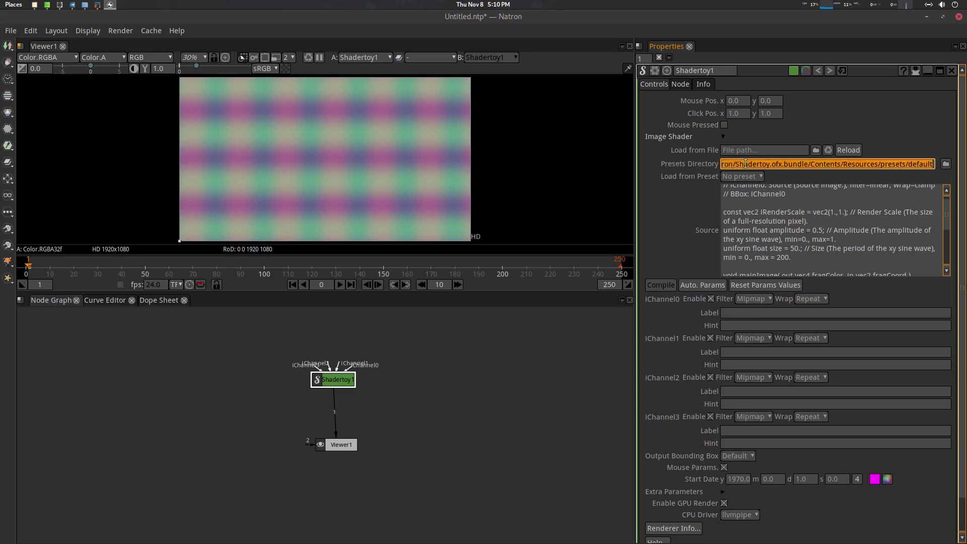
{"action": "left_click", "coordinate": [85, 8]}
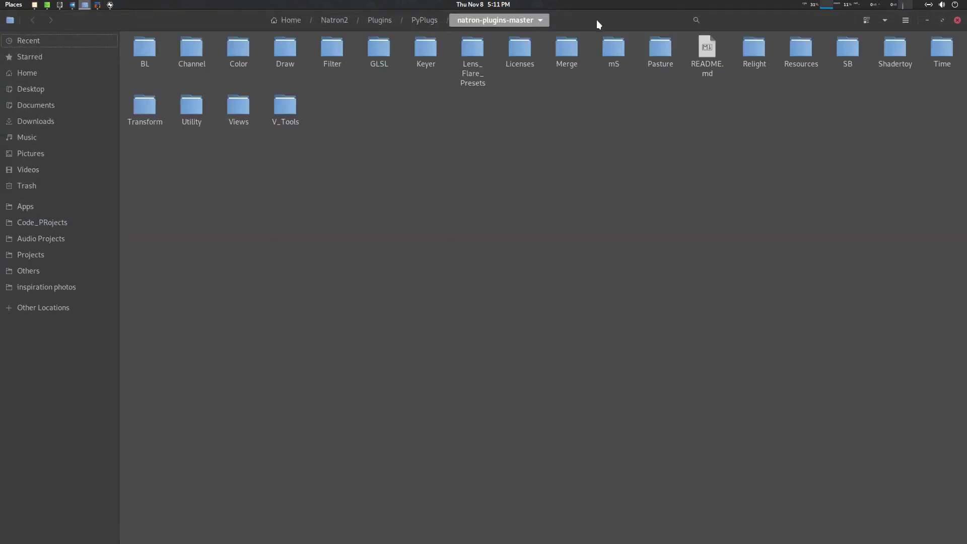
{"action": "key", "text": "ctrl+l"}
{"action": "type", "text": "/home/production/Natron2/Plugins/OFX/Natron/Shadertoy.ofx.bundle/Contents/Resources/presets/default"}
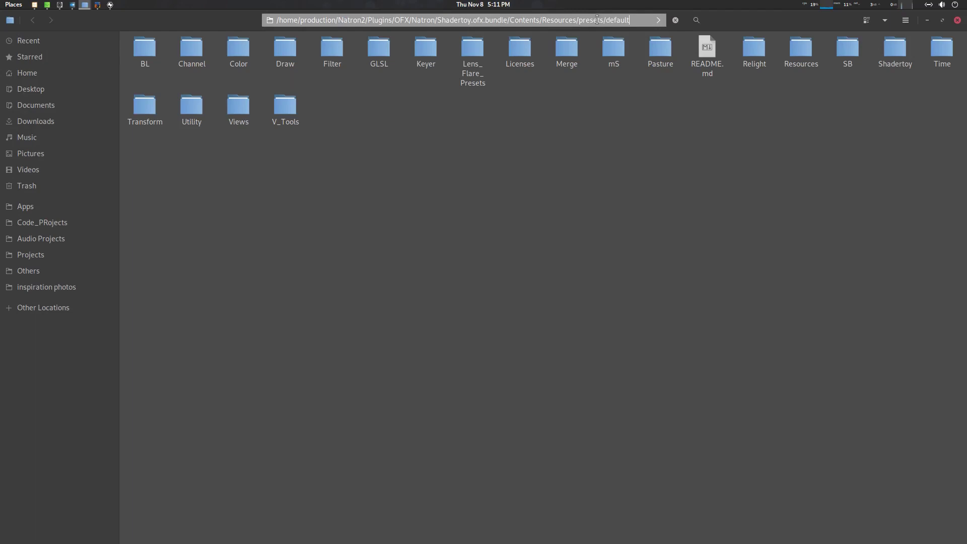
{"action": "key", "text": "Return"}
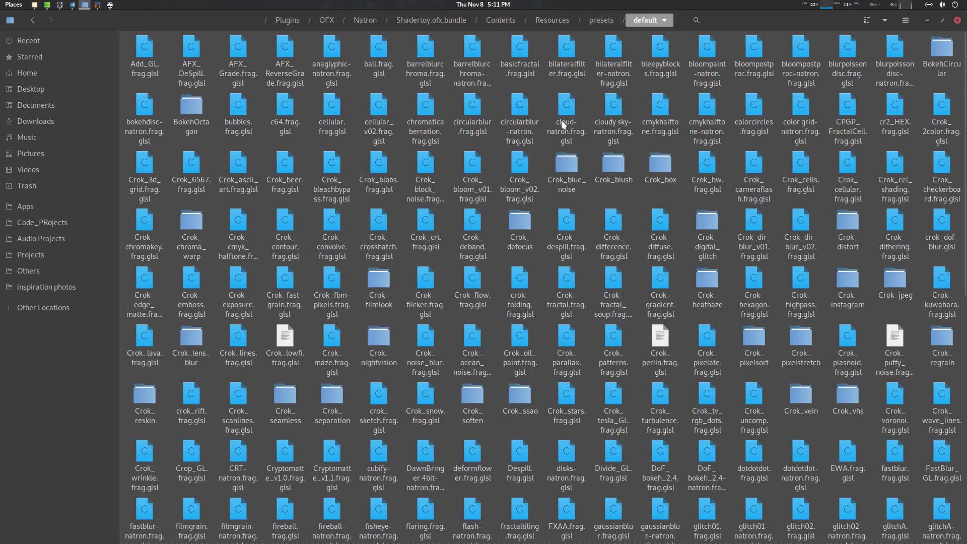
In the other file manager window, open natron-plugins-master/Shadertoy and select all of its contents for copying.
{"action": "key", "text": "super+Right"}
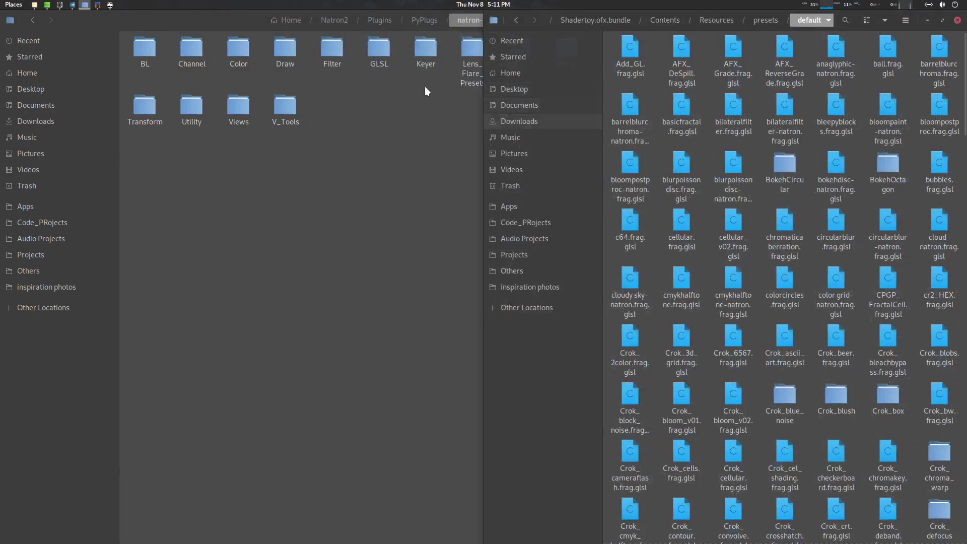
{"action": "left_click", "coordinate": [461, 116]}
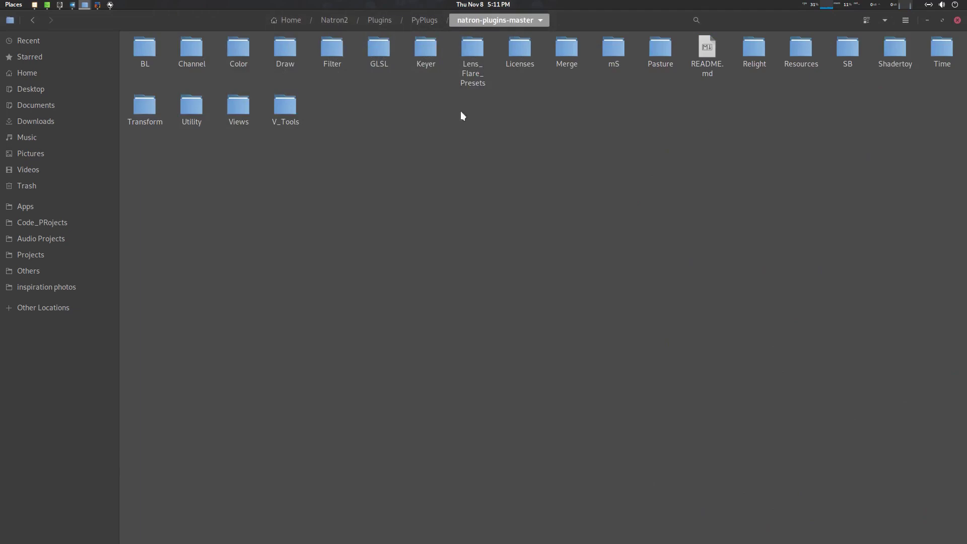
{"action": "double_click", "coordinate": [892, 52]}
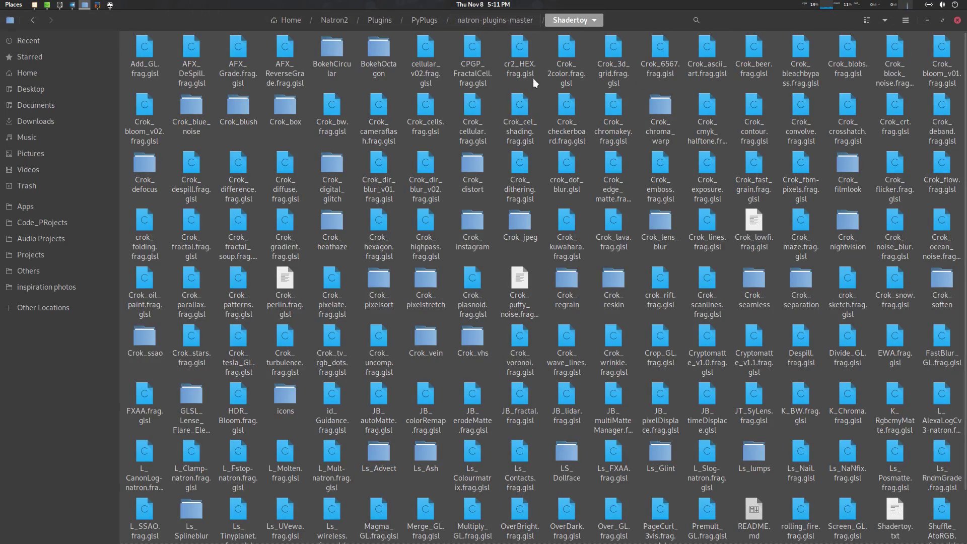
{"action": "key", "text": "ctrl+a"}
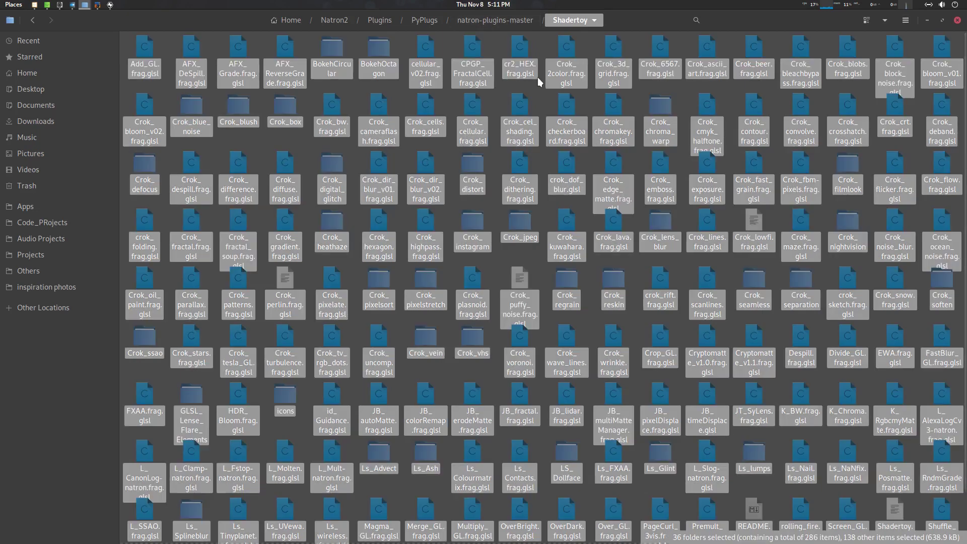
Paste the Shadertoy files into the presets/default folder, replacing duplicates and merging folders for all items.
{"action": "double_click", "coordinate": [666, 22]}
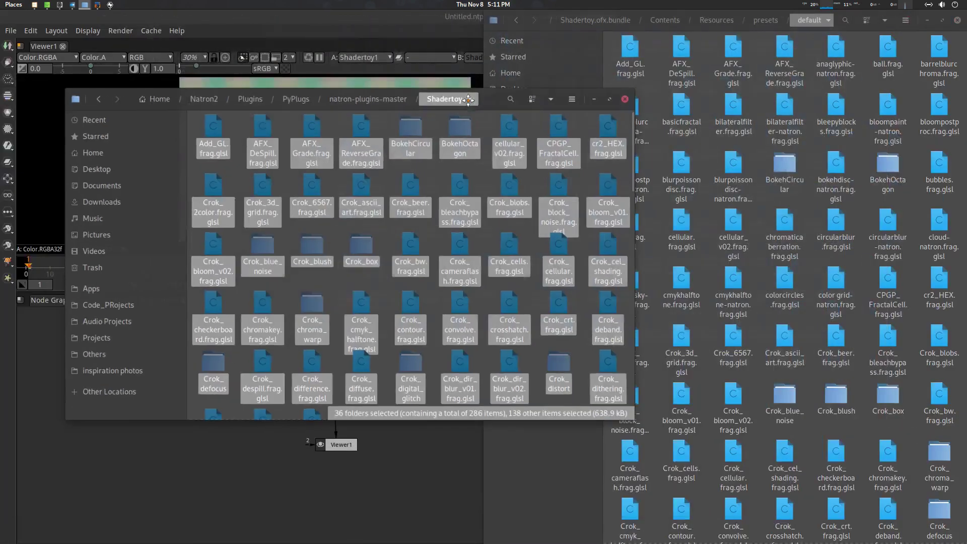
{"action": "left_click", "coordinate": [841, 26]}
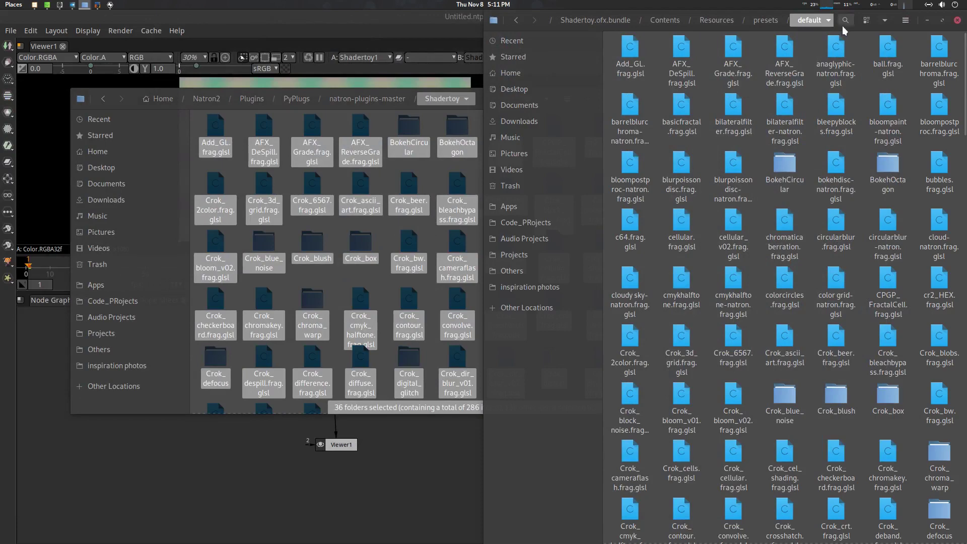
{"action": "left_click", "coordinate": [942, 21]}
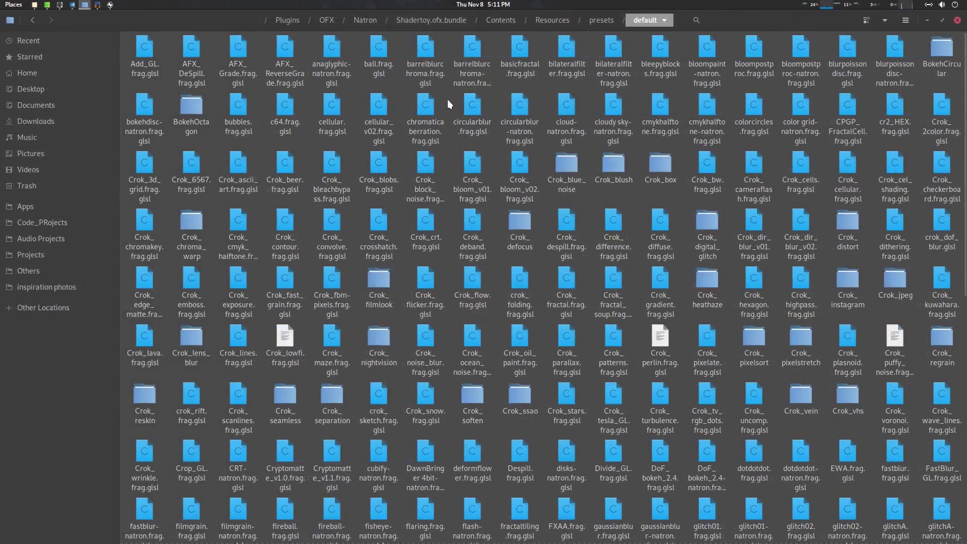
{"action": "key", "text": "ctrl+v"}
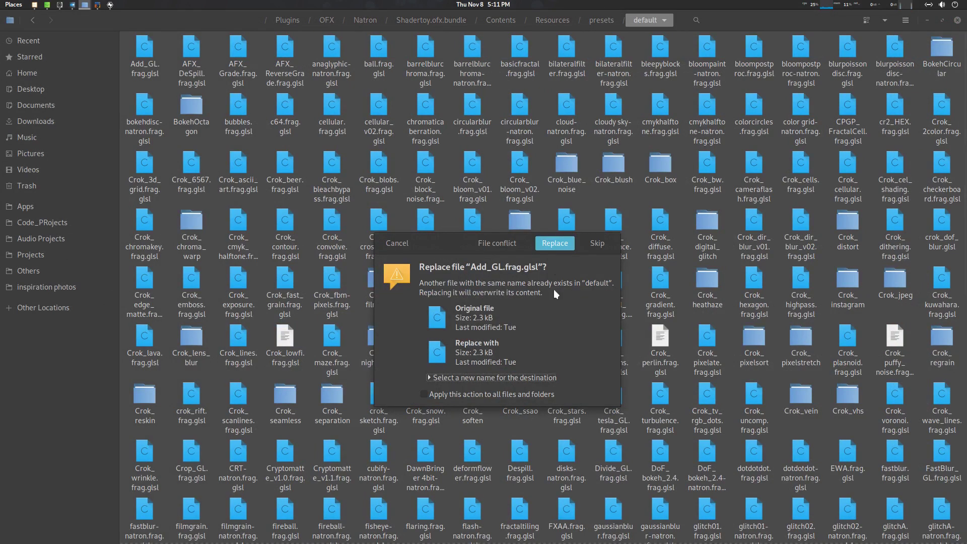
{"action": "left_click", "coordinate": [558, 243]}
{"action": "left_click", "coordinate": [476, 395]}
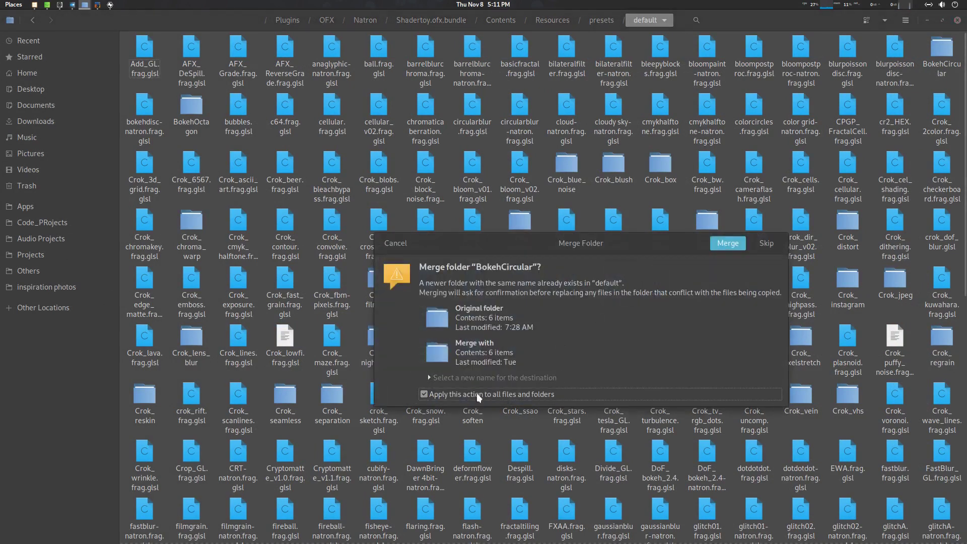
{"action": "left_click", "coordinate": [728, 243]}
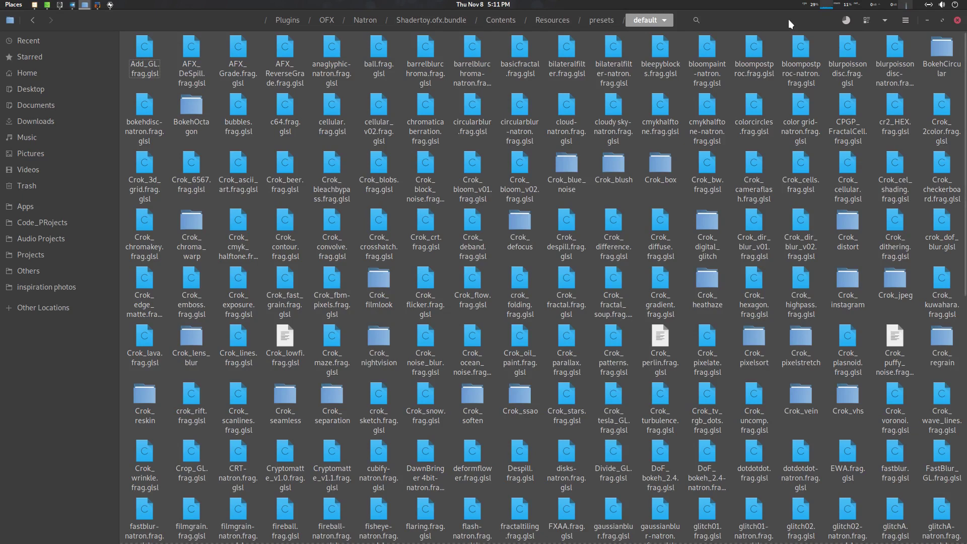
Restart Natron without saving the project, checking the file manager's copy progress before relaunching.
{"action": "mouse_move", "coordinate": [110, 5]}
{"action": "left_click", "coordinate": [109, 80]}
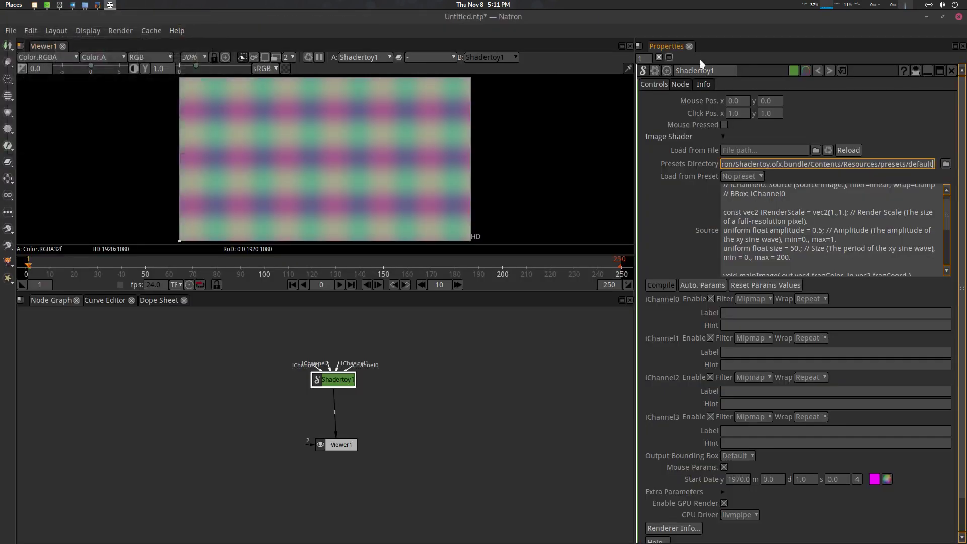
{"action": "left_click", "coordinate": [959, 17]}
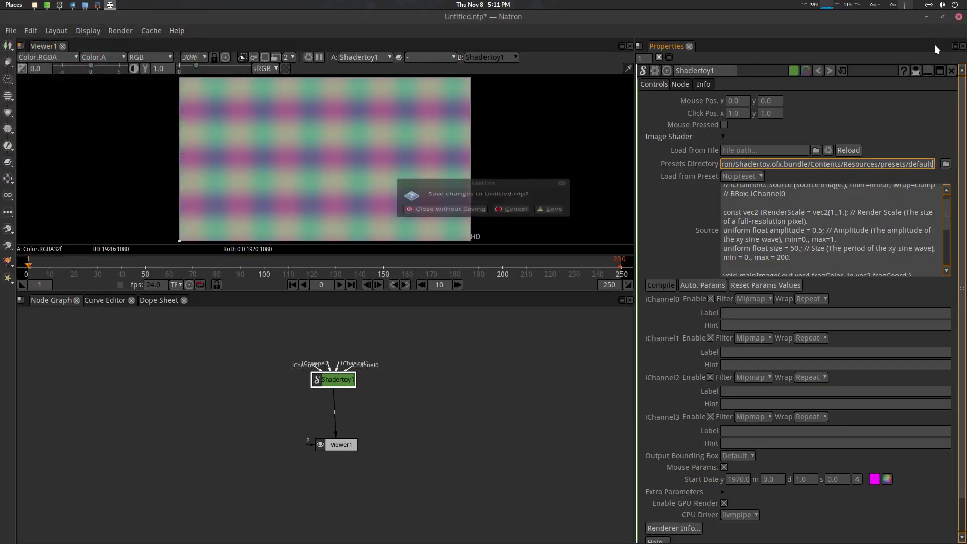
{"action": "left_click", "coordinate": [455, 218]}
{"action": "left_click", "coordinate": [847, 21]}
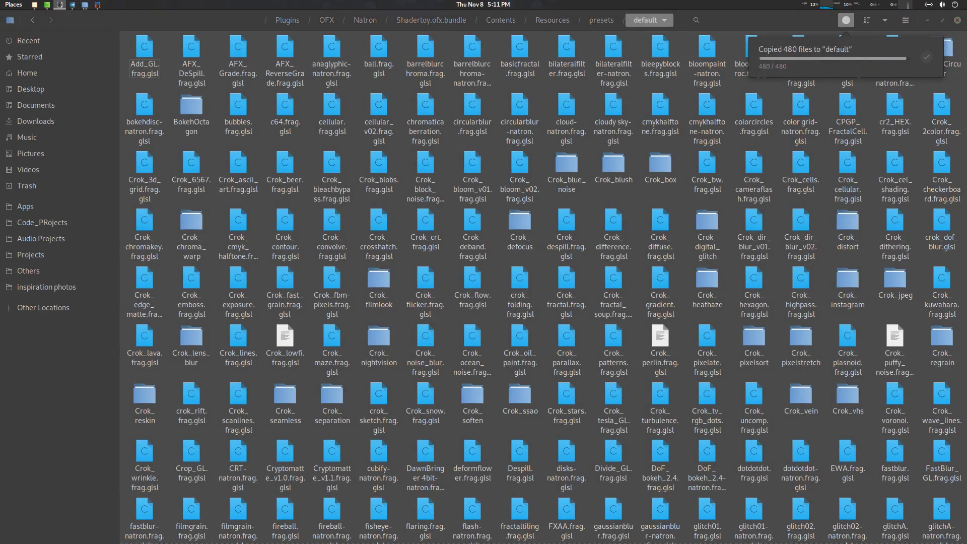
{"action": "left_click", "coordinate": [559, 533]}
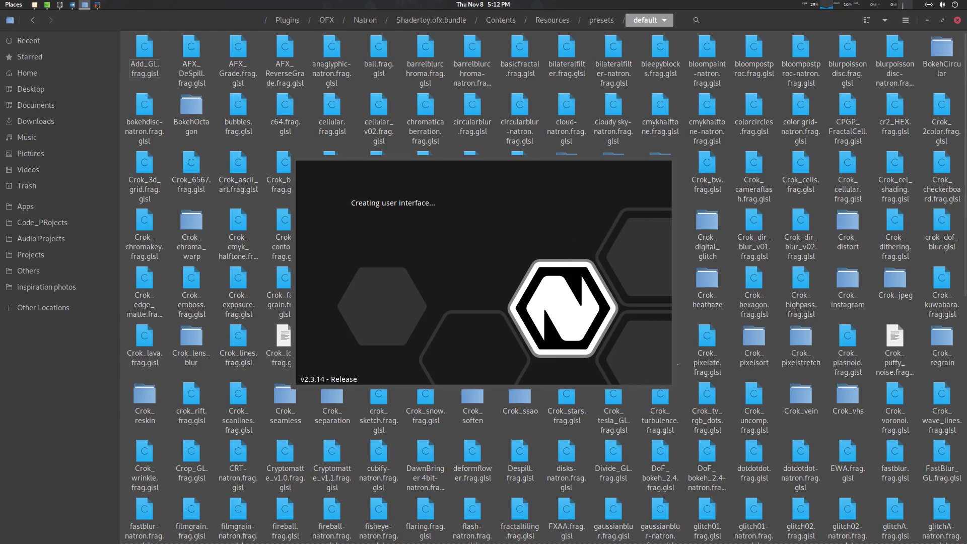
Add a Shadertoy node to the new project's node graph.
{"action": "key", "text": "Tab"}
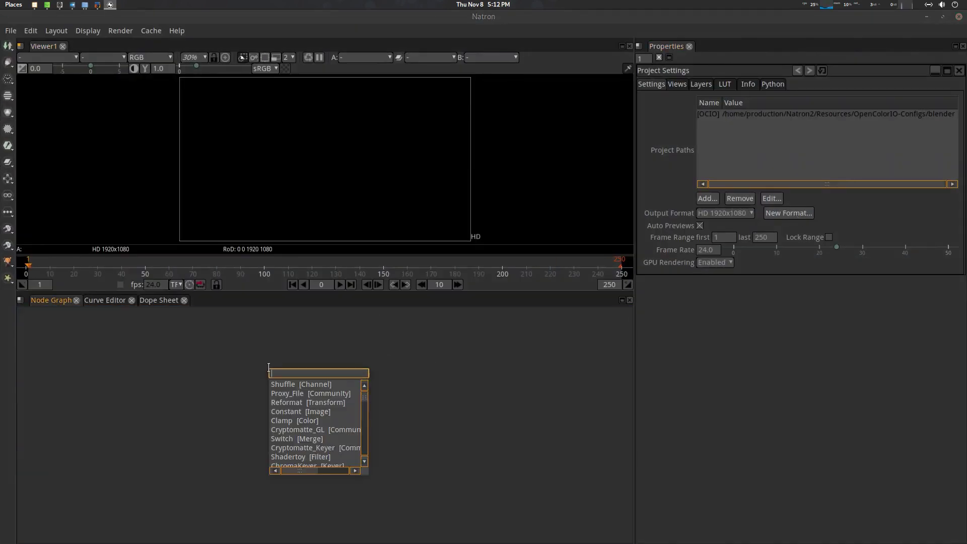
{"action": "type", "text": "sha"}
{"action": "key", "text": "Down"}
{"action": "key", "text": "Return"}
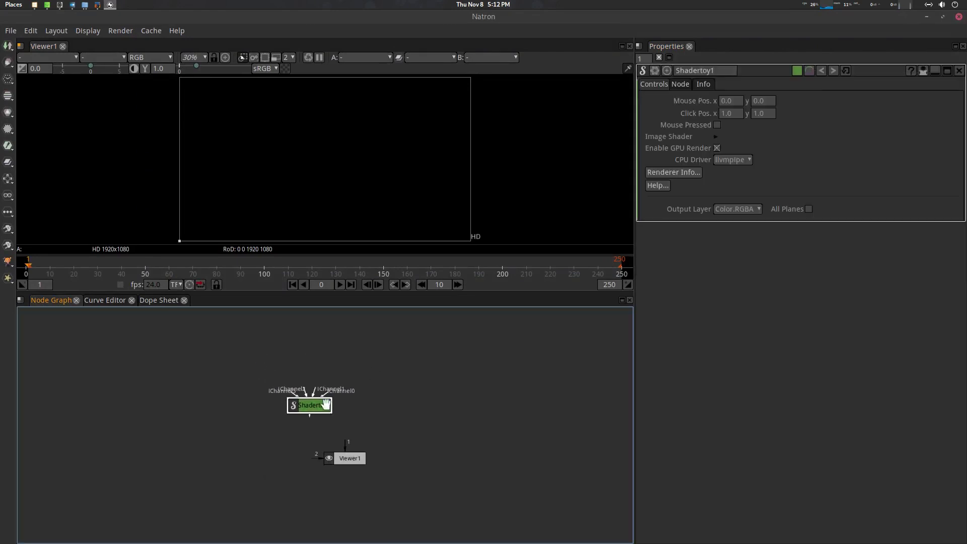
Expand the new Shadertoy node's Image Shader settings and examine the Lens Flare Elements category in its preset list.
{"action": "left_click", "coordinate": [716, 138]}
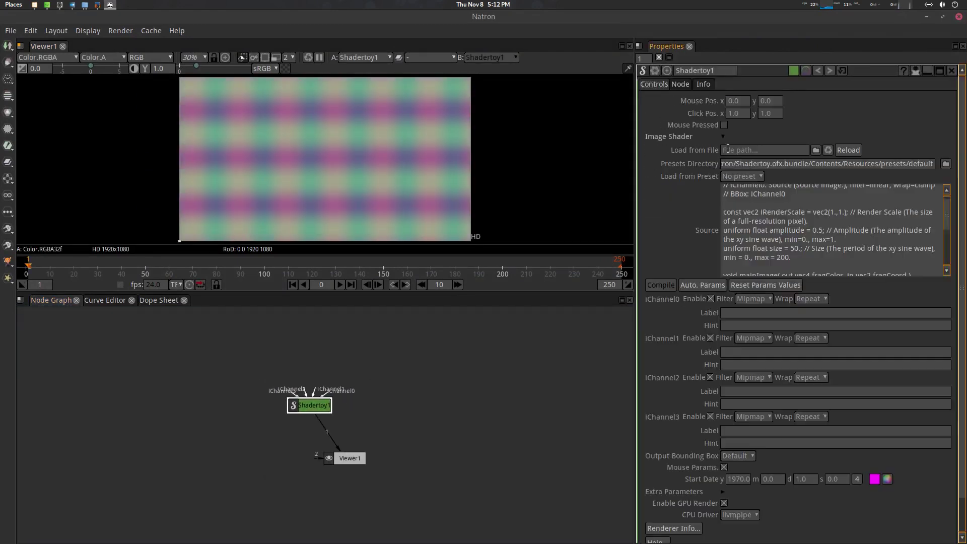
{"action": "left_click", "coordinate": [740, 176]}
{"action": "mouse_move", "coordinate": [756, 357]}
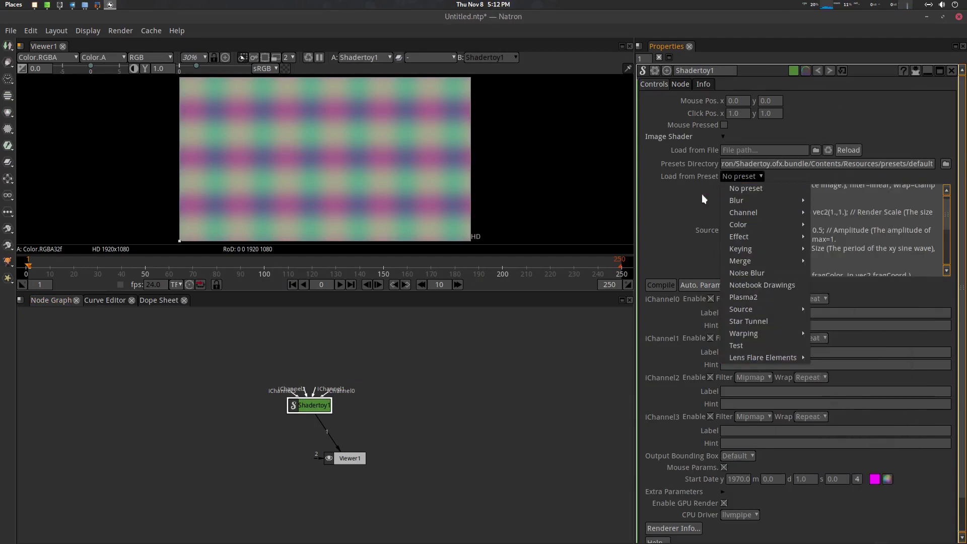
{"action": "left_click", "coordinate": [717, 201]}
{"action": "left_click", "coordinate": [740, 176]}
{"action": "mouse_move", "coordinate": [770, 354]}
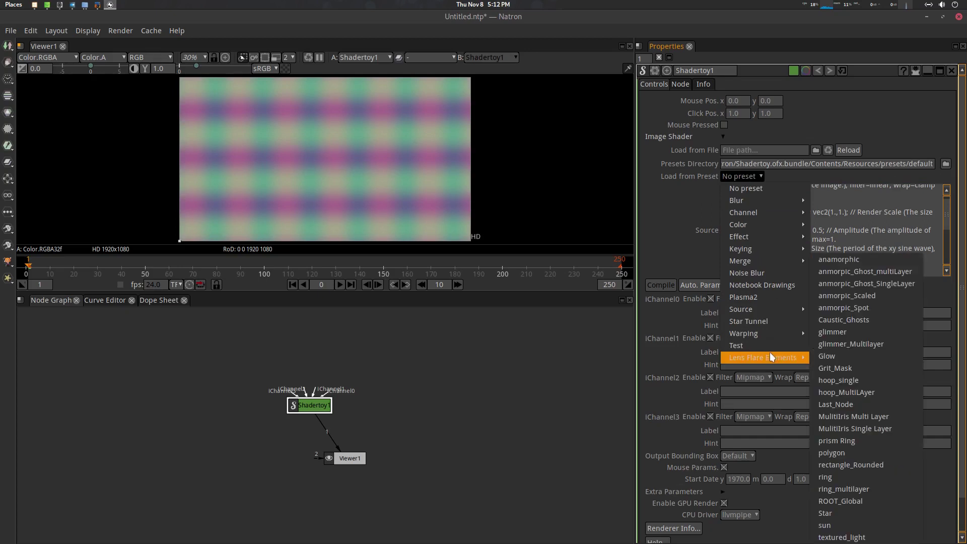
{"action": "left_click", "coordinate": [684, 222]}
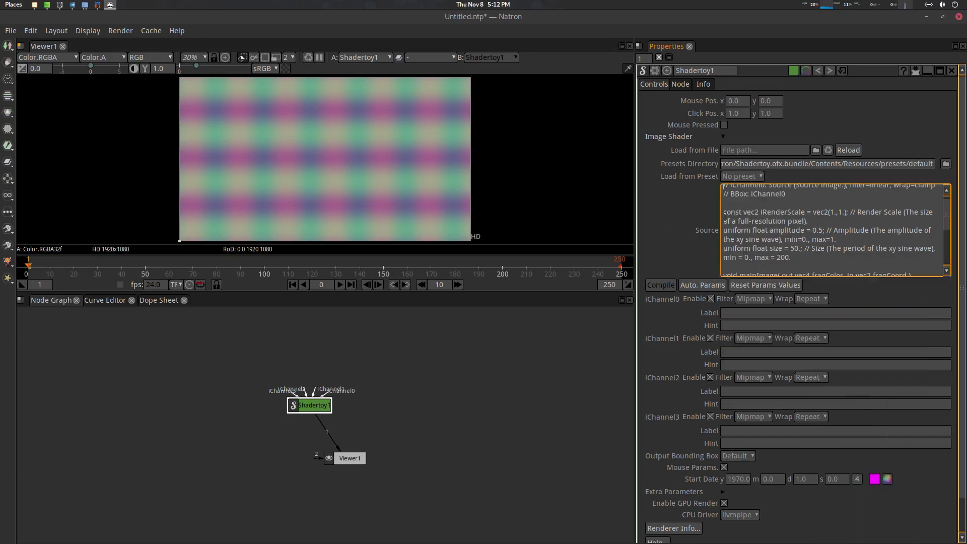
Close Natron without saving the changes to the untitled project.
{"action": "left_click", "coordinate": [956, 21]}
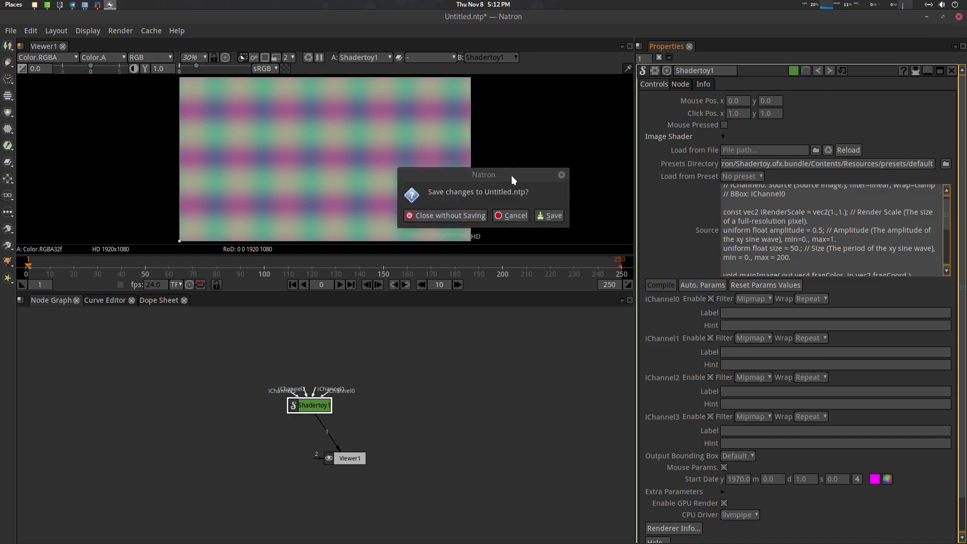
{"action": "left_click", "coordinate": [449, 216]}
{"action": "left_click", "coordinate": [600, 20]}
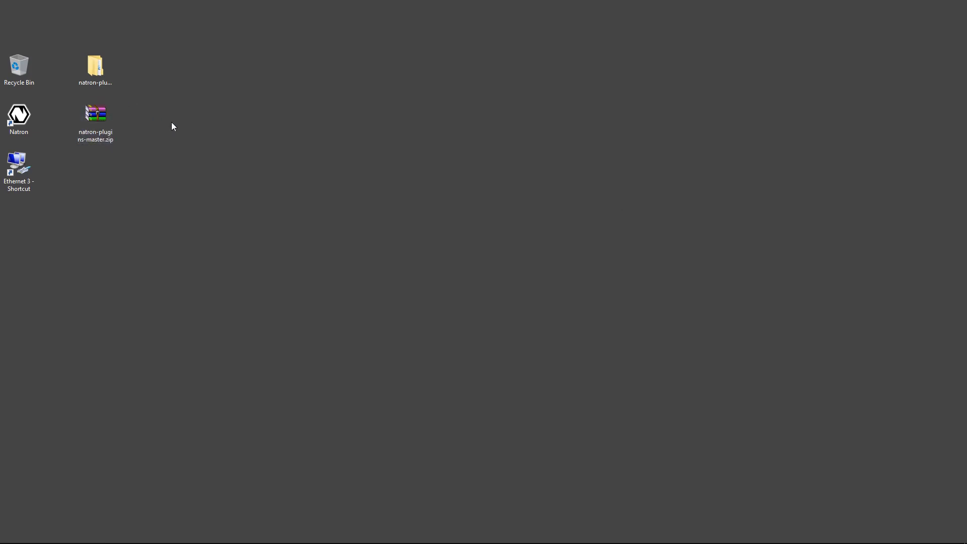
On the Windows desktop, copy the extracted natron-plugins-master folder.
{"action": "right_click", "coordinate": [95, 122]}
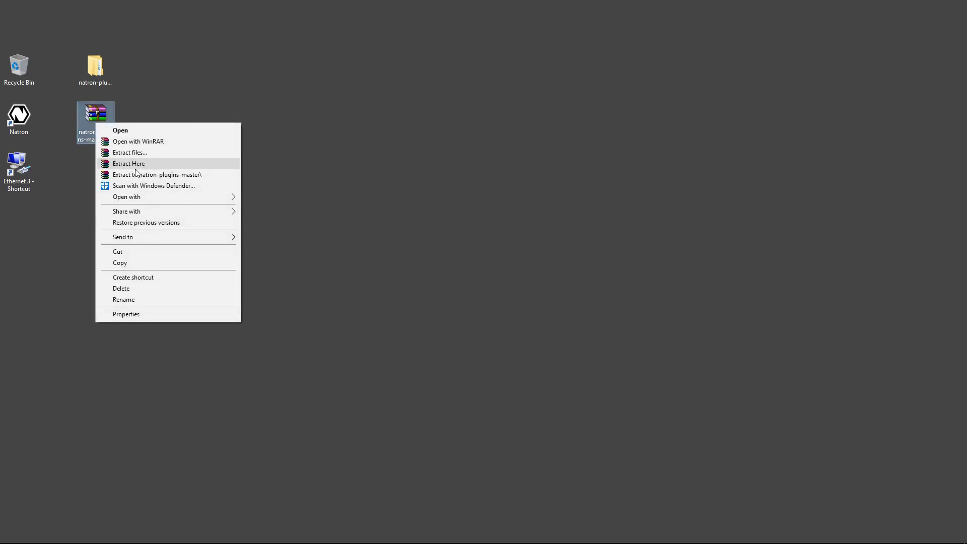
{"action": "left_click", "coordinate": [316, 136]}
{"action": "left_click", "coordinate": [100, 70]}
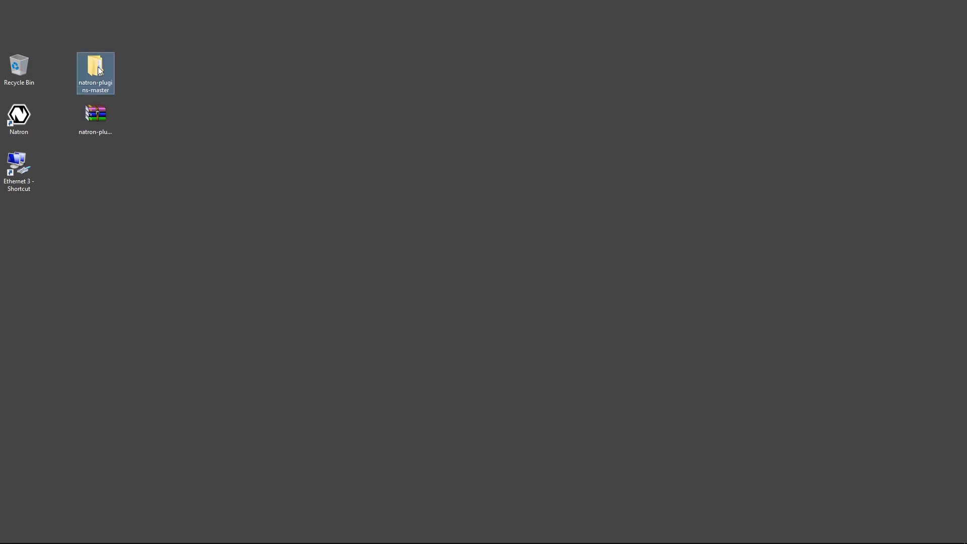
{"action": "right_click", "coordinate": [100, 71]}
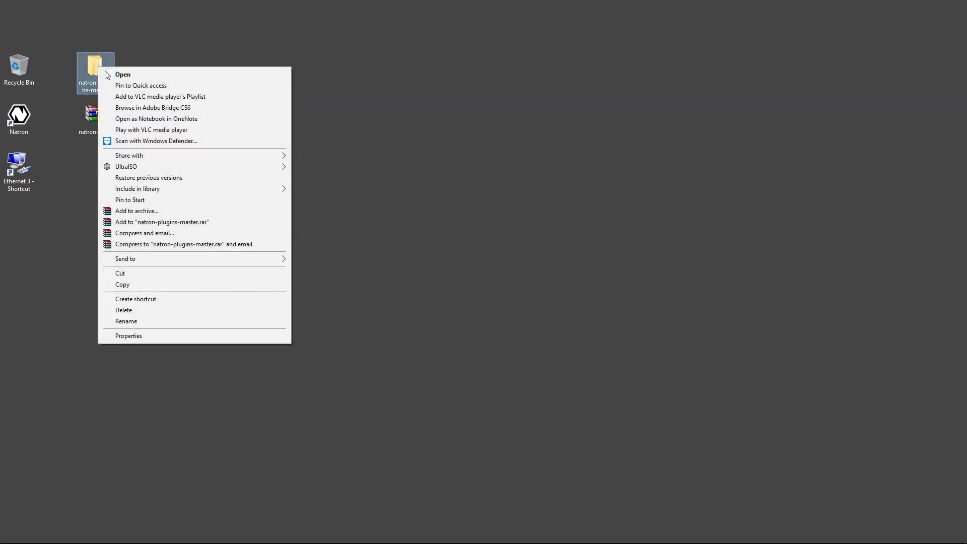
{"action": "left_click", "coordinate": [136, 286]}
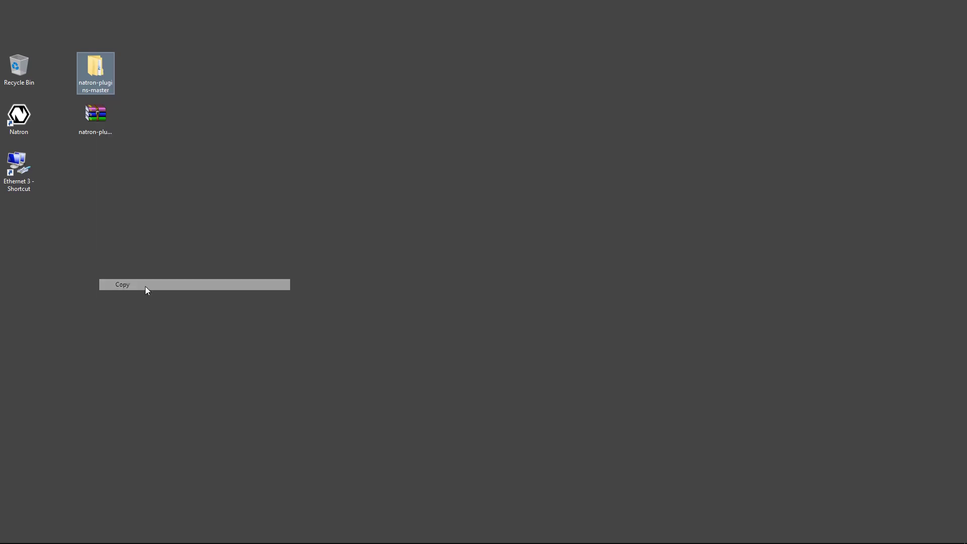
In File Explorer, open the PyPlugs folder inside Natron-2.3.14's Plugins folder under Program Files\INRIA.
{"action": "key", "text": "alt+Tab"}
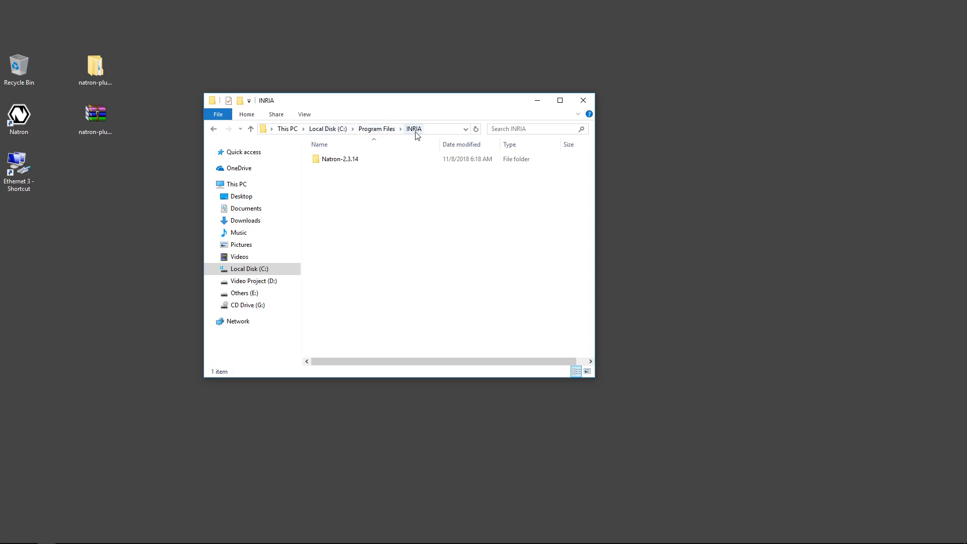
{"action": "left_click", "coordinate": [349, 165]}
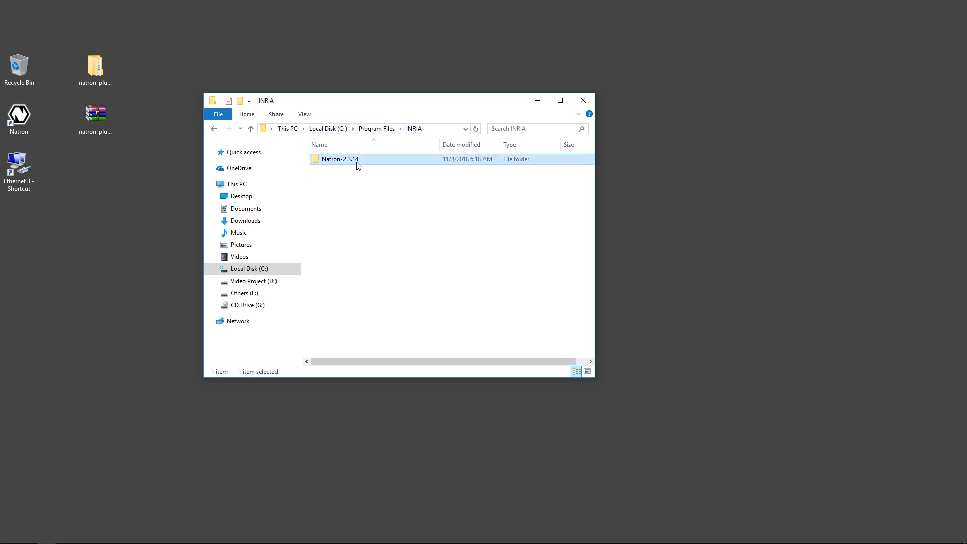
{"action": "double_click", "coordinate": [363, 160]}
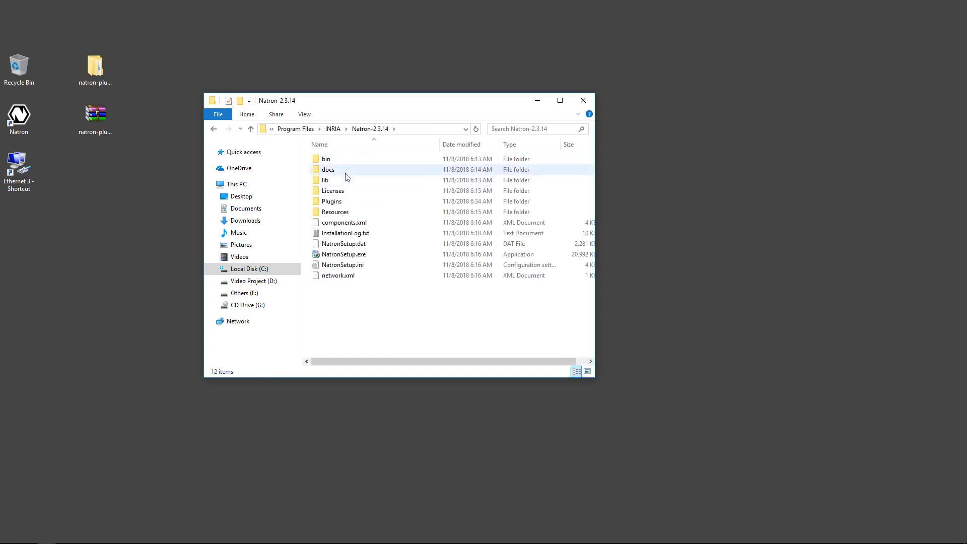
{"action": "double_click", "coordinate": [346, 202]}
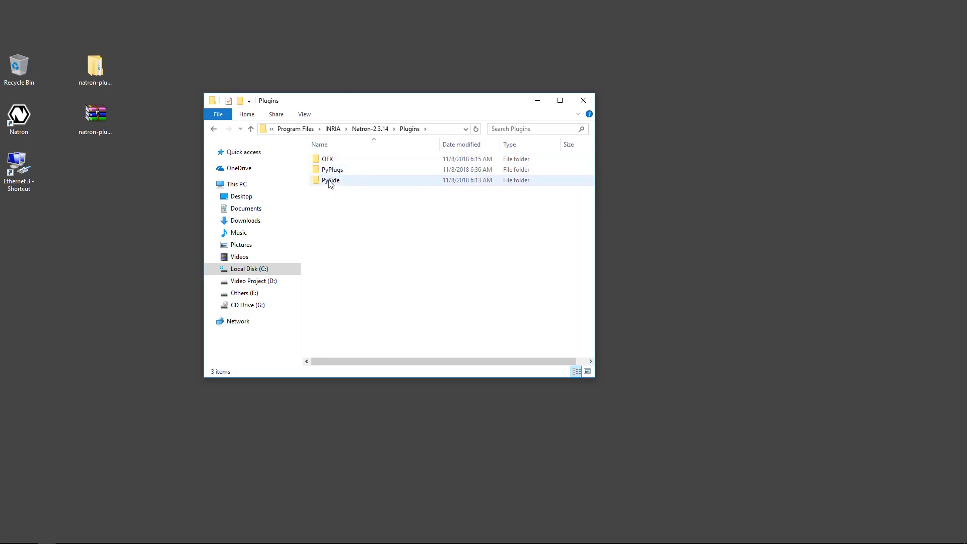
{"action": "double_click", "coordinate": [345, 171]}
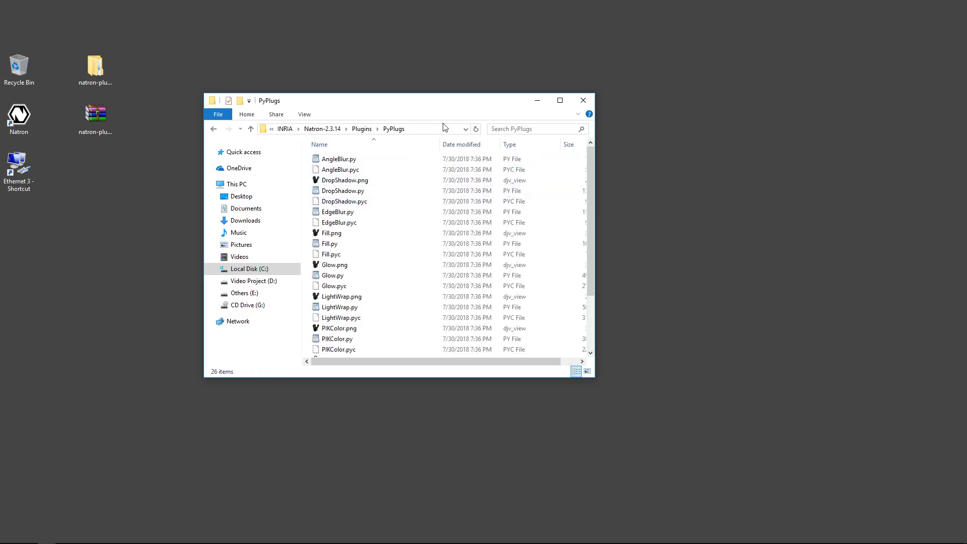
Paste the copied natron-plugins-master folder into PyPlugs, granting administrator permission, and select the pasted folder.
{"action": "double_click", "coordinate": [451, 102]}
{"action": "right_click", "coordinate": [512, 209]}
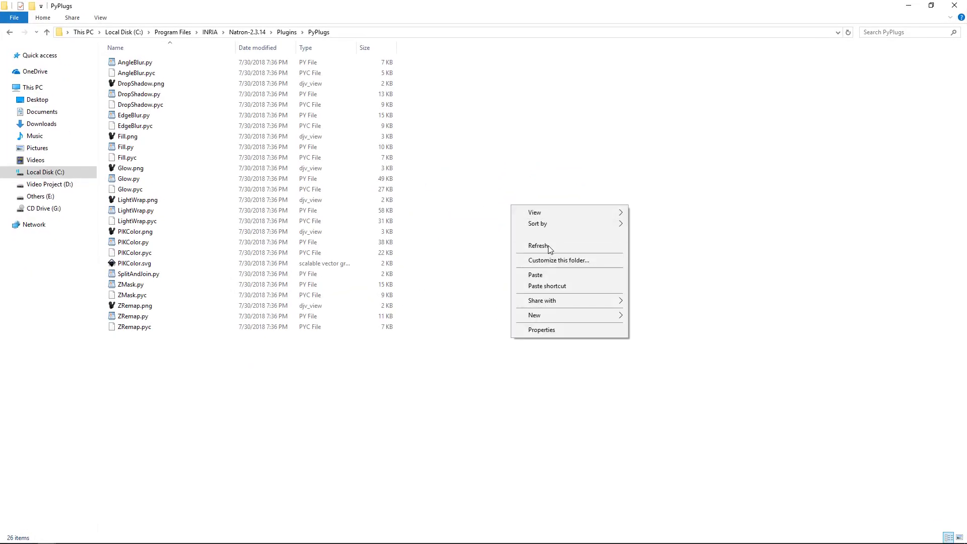
{"action": "left_click", "coordinate": [552, 273]}
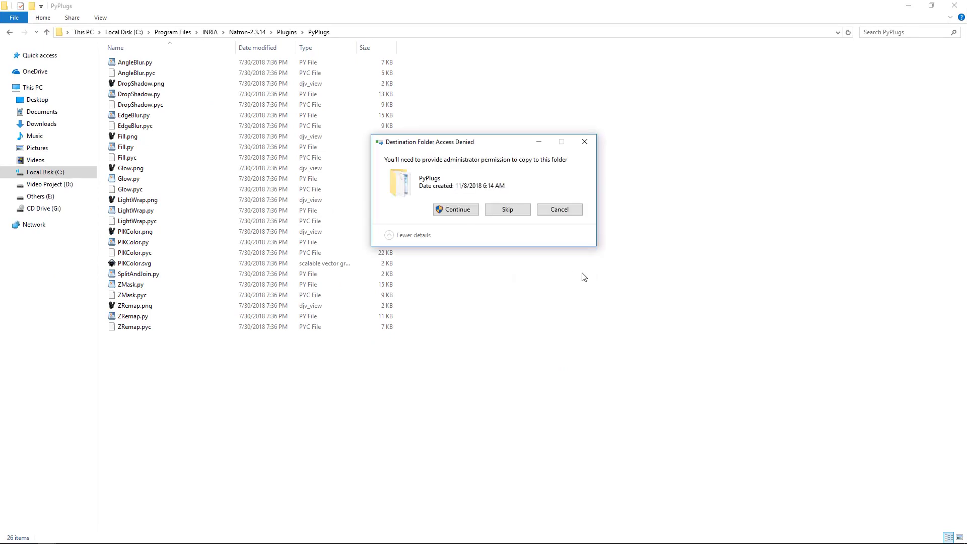
{"action": "left_click", "coordinate": [472, 211]}
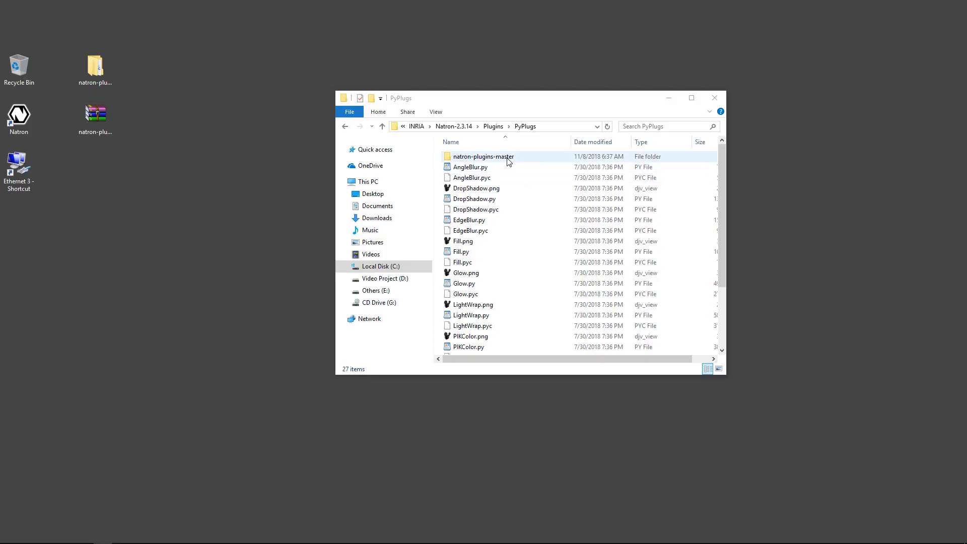
{"action": "left_click", "coordinate": [508, 161]}
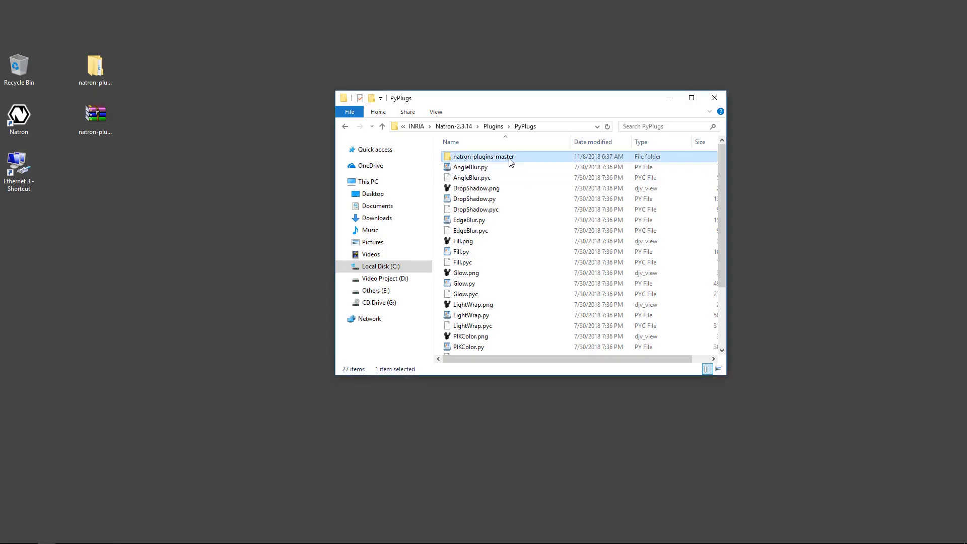
Launch Natron and examine the community plugin categories, including the Lens Flare submenu.
{"action": "double_click", "coordinate": [19, 117]}
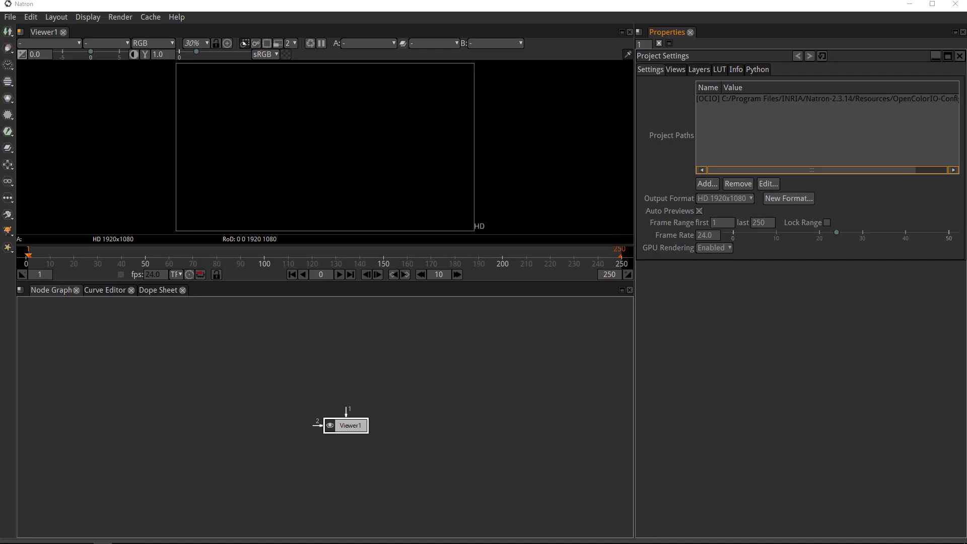
{"action": "left_click", "coordinate": [8, 214]}
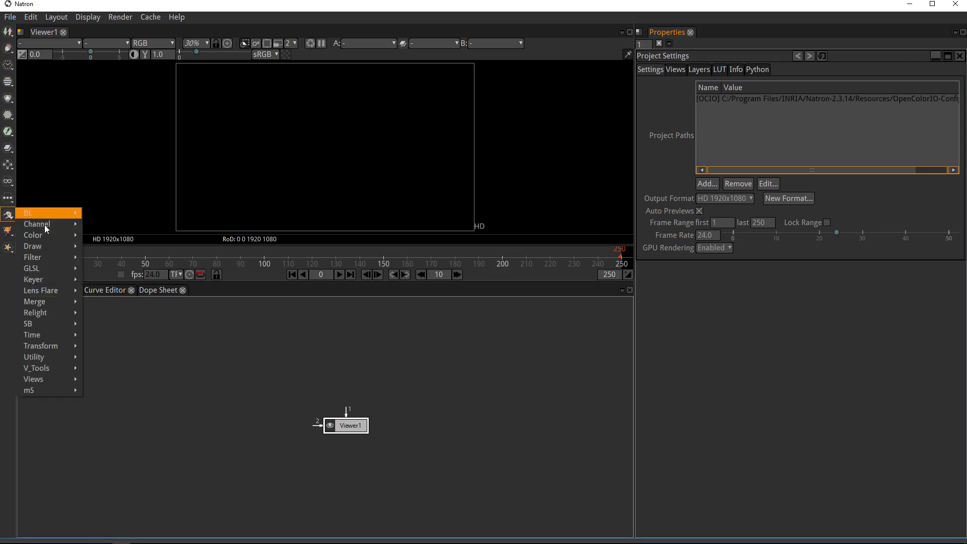
{"action": "mouse_move", "coordinate": [49, 290]}
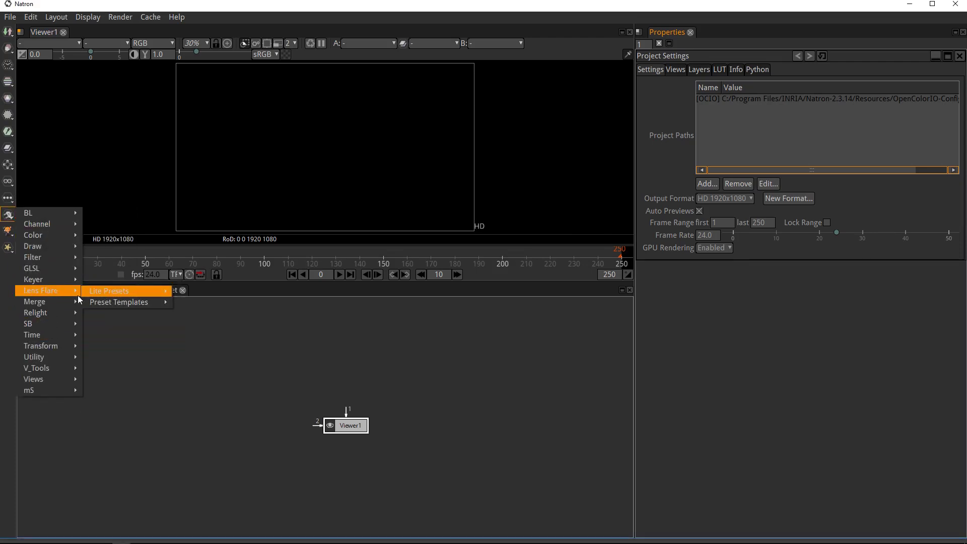
{"action": "left_click", "coordinate": [342, 320]}
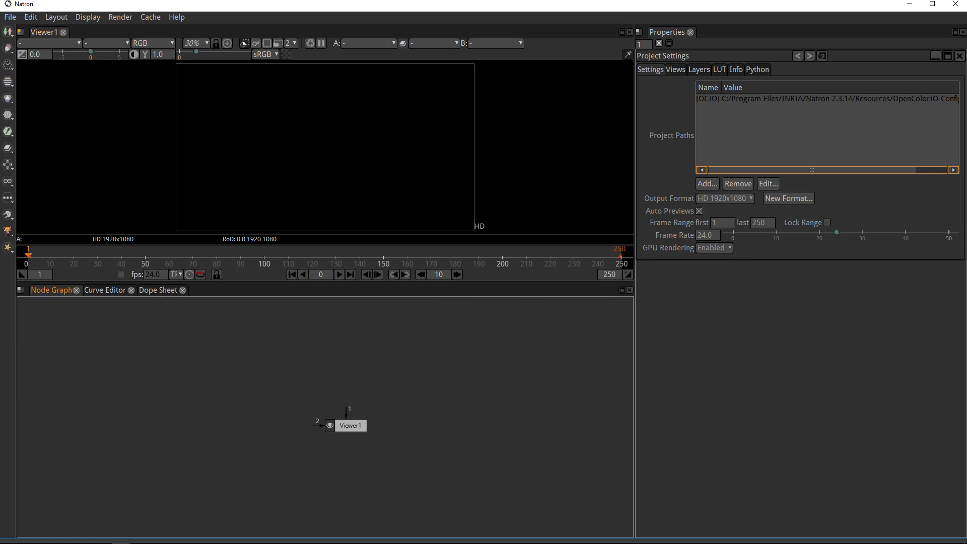
Maximize Natron, open the Plug-ins preferences and start adding a directory to the PyPlugs search path.
{"action": "double_click", "coordinate": [222, 4]}
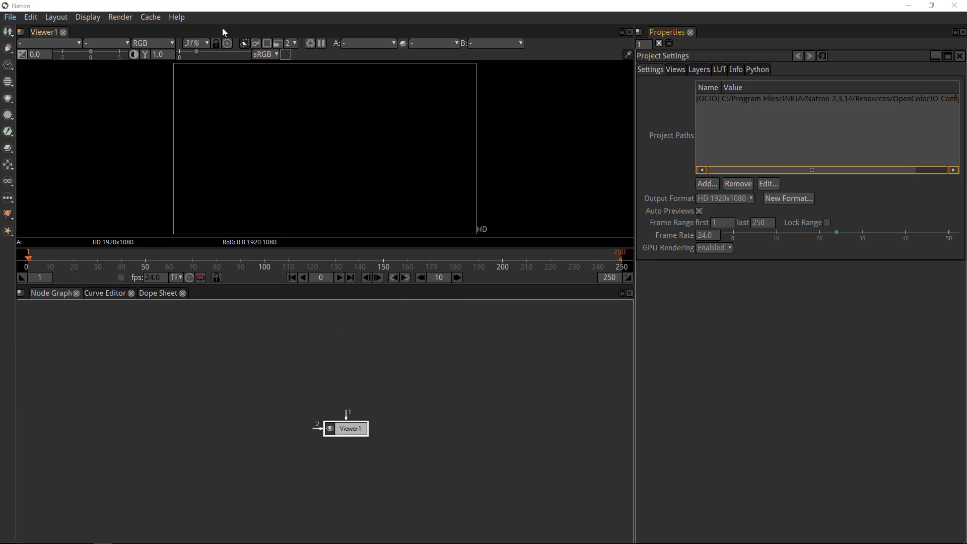
{"action": "left_click", "coordinate": [28, 19]}
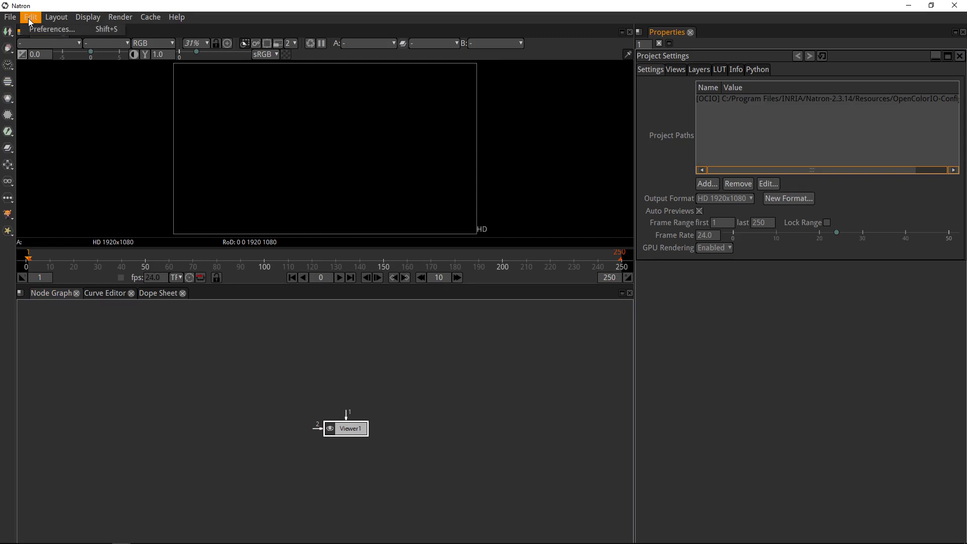
{"action": "left_click", "coordinate": [41, 28]}
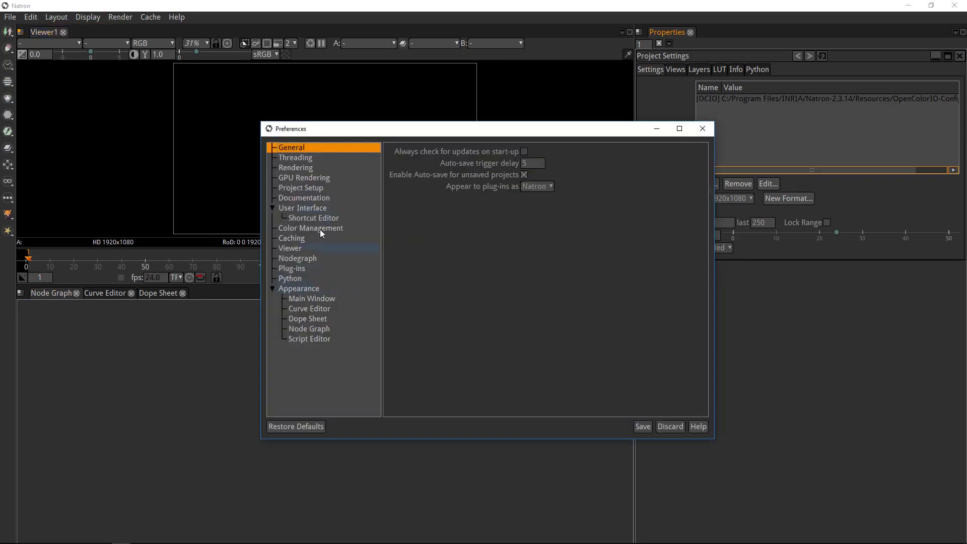
{"action": "left_click", "coordinate": [300, 267]}
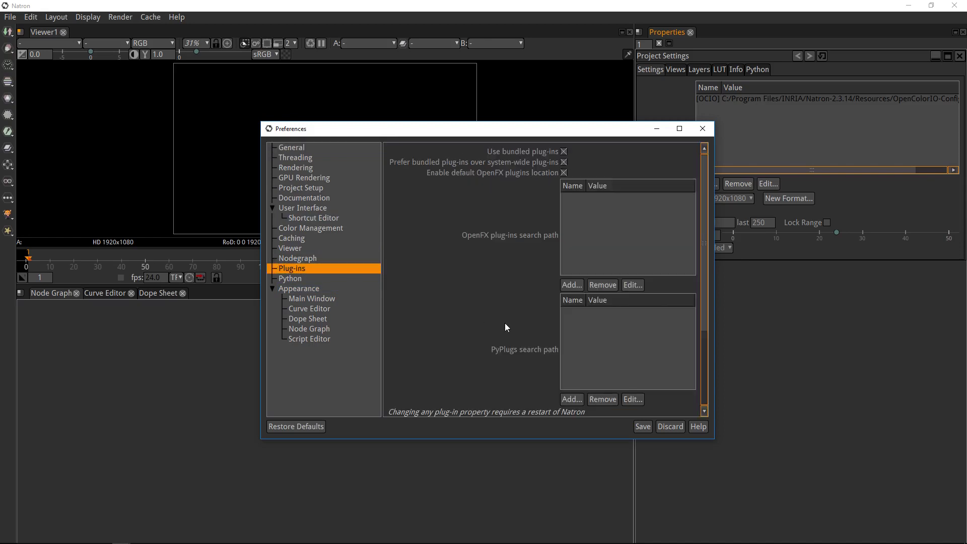
{"action": "left_click", "coordinate": [571, 399]}
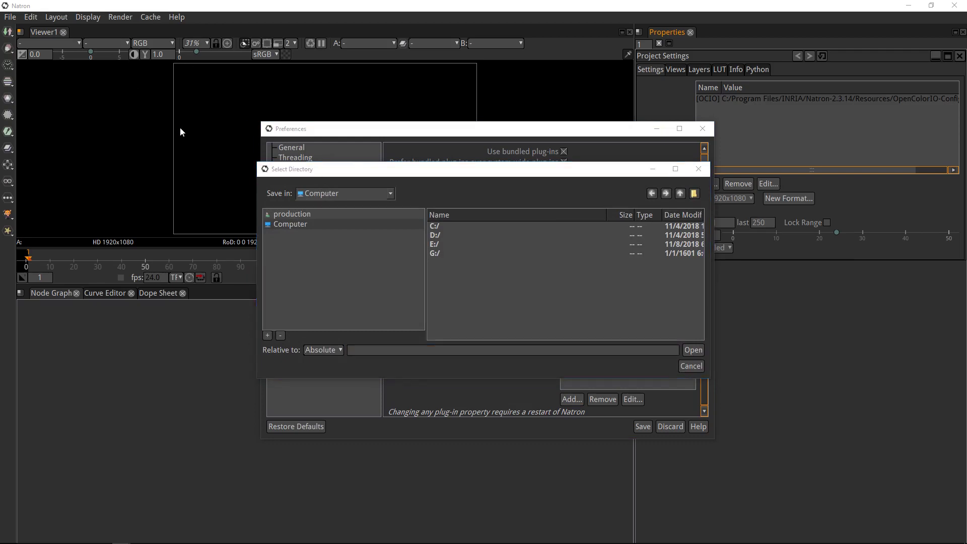
Copy the path of the desktop's natron-plugins-master folder from File Explorer and add it as the PyPlugs search path.
{"action": "key", "text": "alt+Tab"}
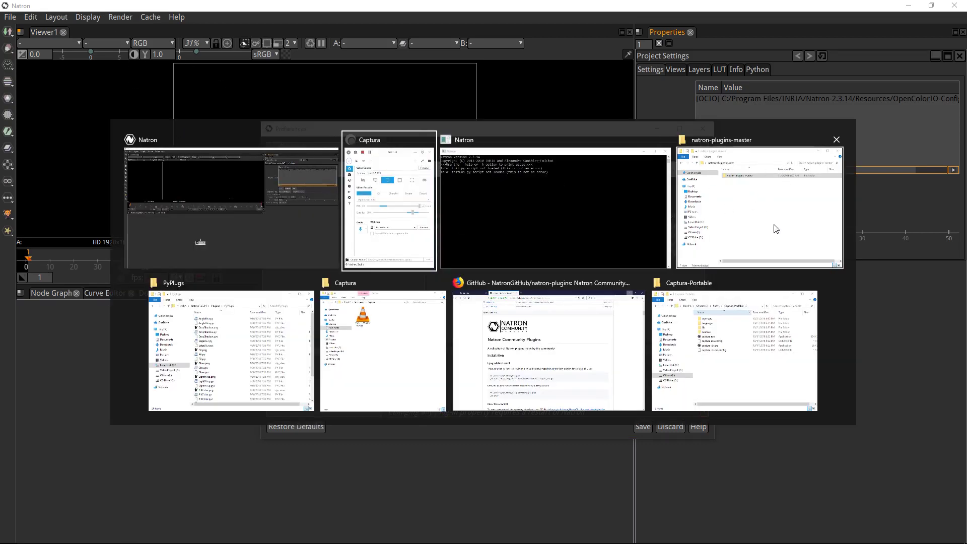
{"action": "left_click", "coordinate": [756, 212]}
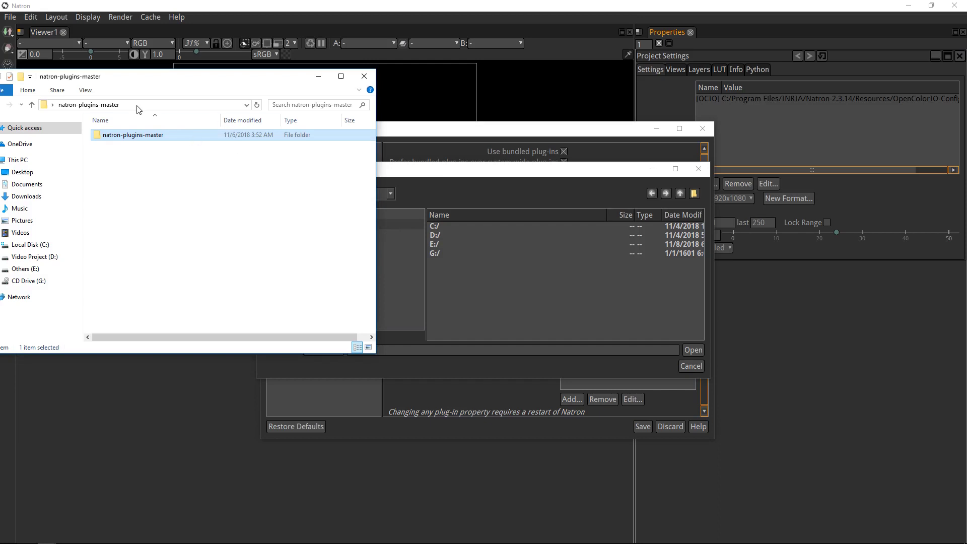
{"action": "left_click", "coordinate": [121, 107]}
{"action": "key", "text": "ctrl+c"}
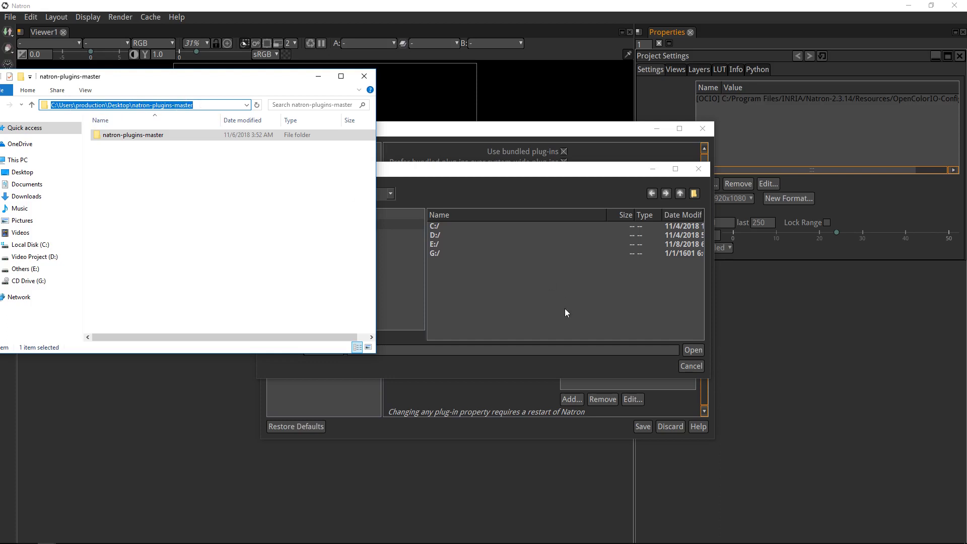
{"action": "left_click", "coordinate": [515, 349]}
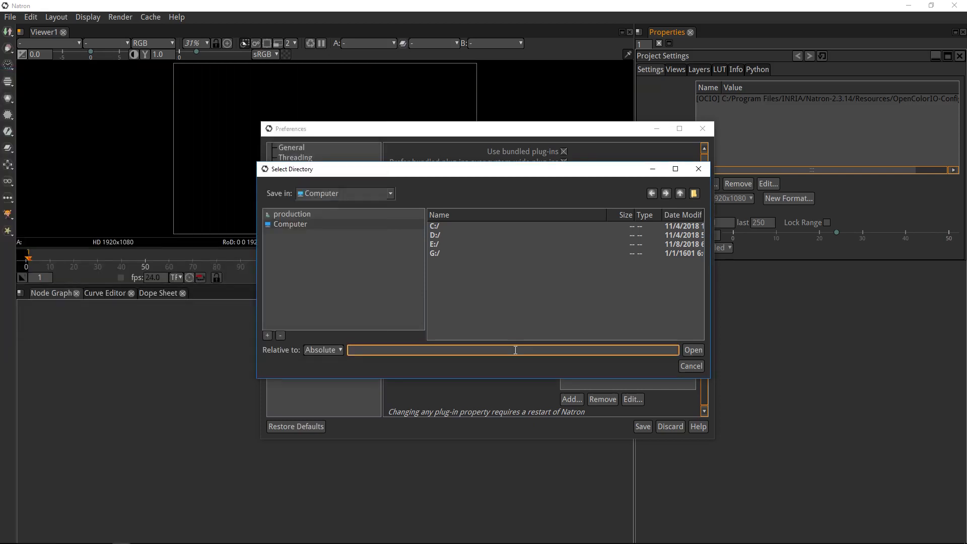
{"action": "key", "text": "ctrl+v"}
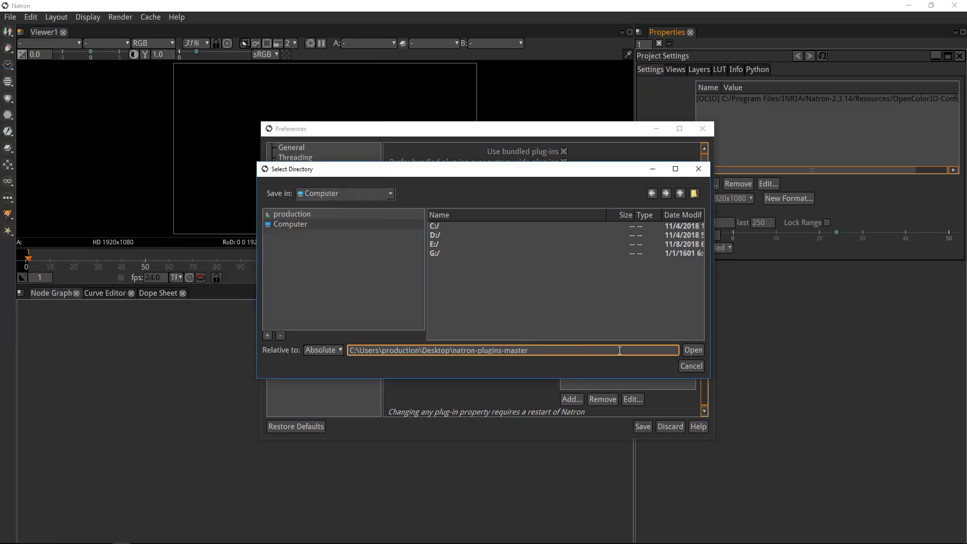
{"action": "left_click", "coordinate": [693, 350]}
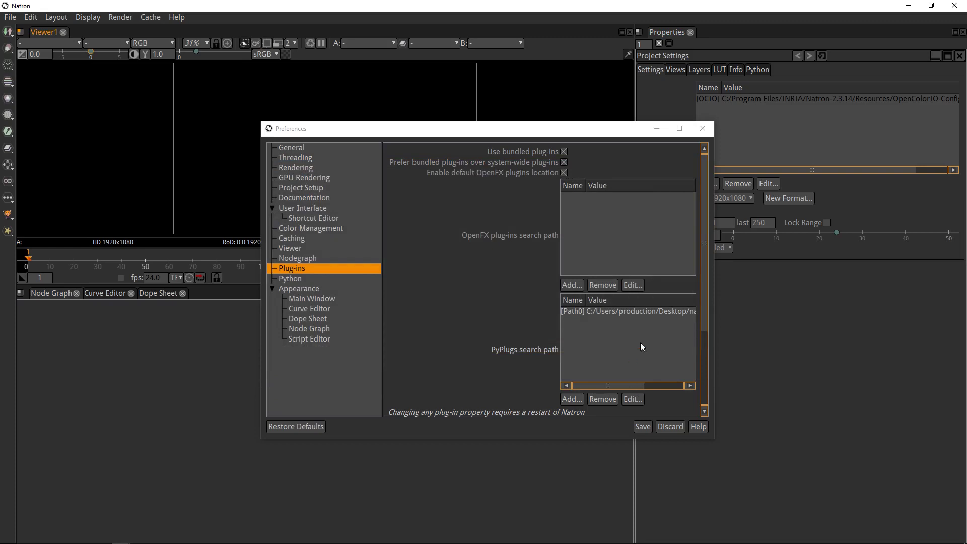
Check the full PyPlugs search path, save the preferences, and close Natron while discarding the untitled project's changes.
{"action": "double_click", "coordinate": [640, 314]}
{"action": "left_click_drag", "start_coordinate": [619, 386], "coordinate": [652, 384]}
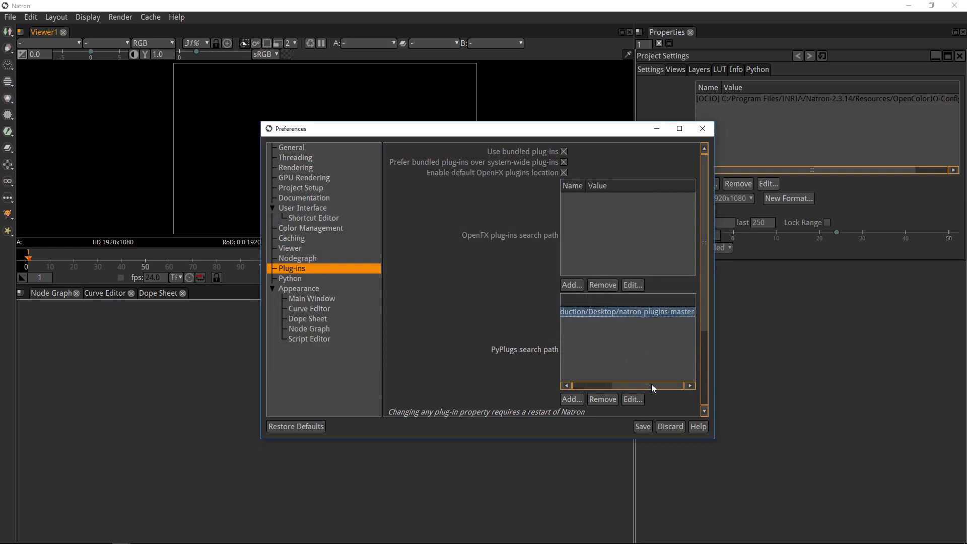
{"action": "key", "text": "Return"}
{"action": "left_click", "coordinate": [639, 426]}
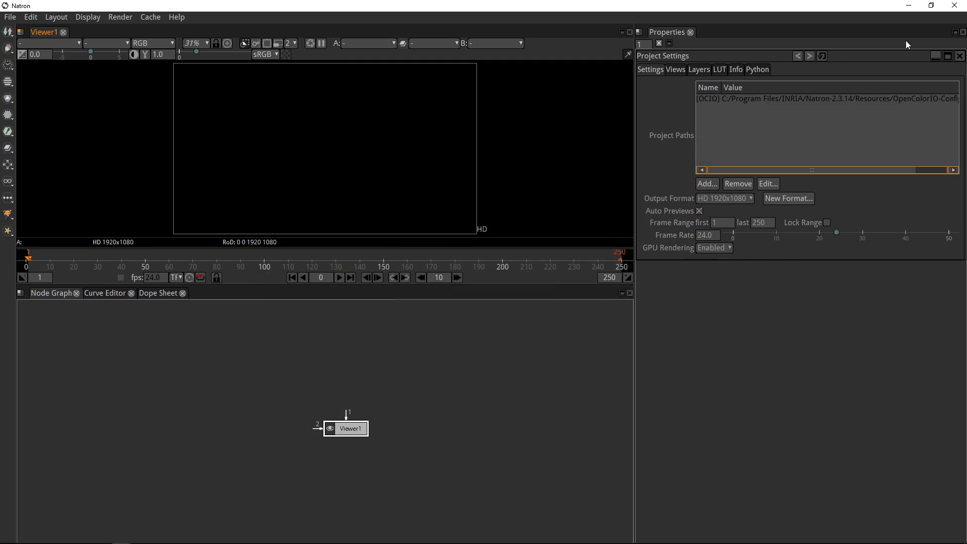
{"action": "left_click", "coordinate": [954, 5]}
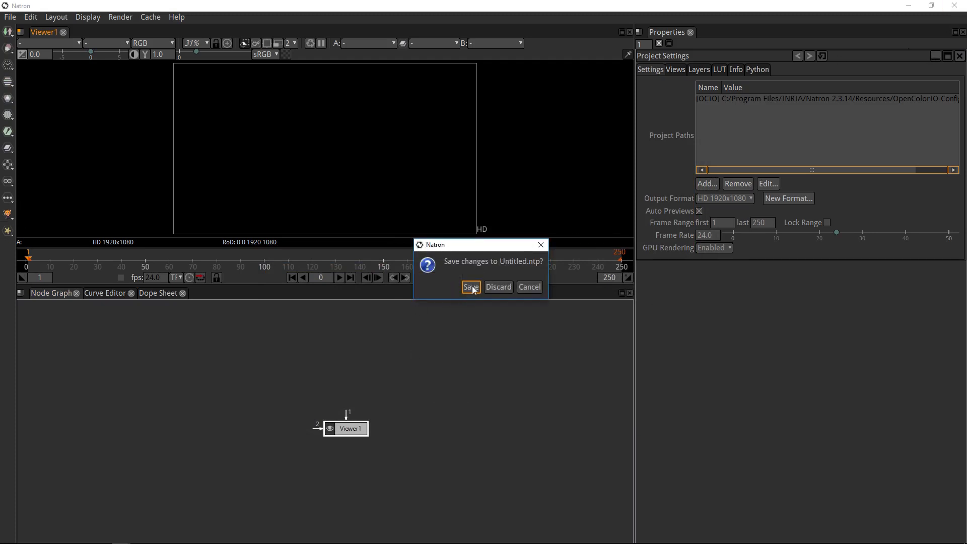
{"action": "left_click", "coordinate": [498, 287]}
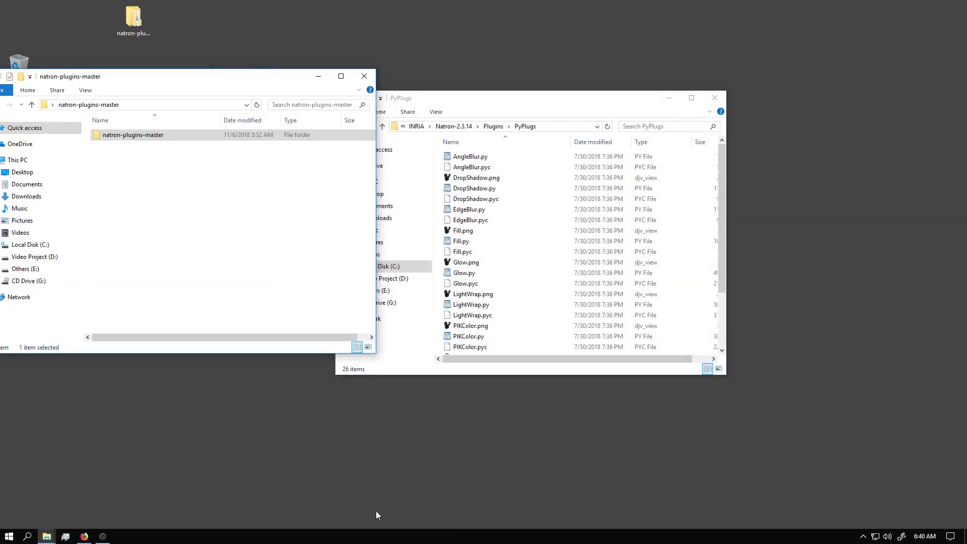
Uncover the desktop shortcuts, relaunch Natron and check the Lens Flare category among the community plugins.
{"action": "left_click_drag", "start_coordinate": [119, 77], "coordinate": [425, 75]}
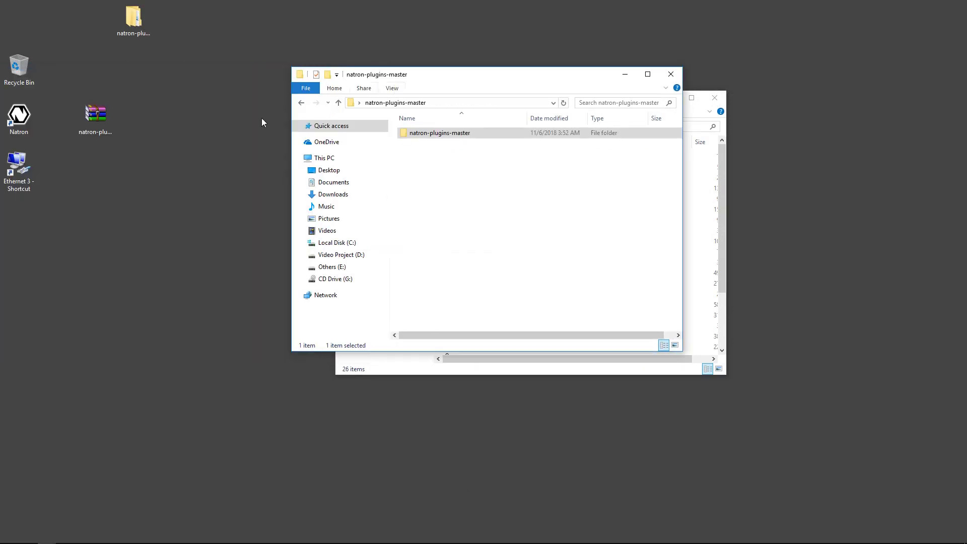
{"action": "double_click", "coordinate": [25, 128]}
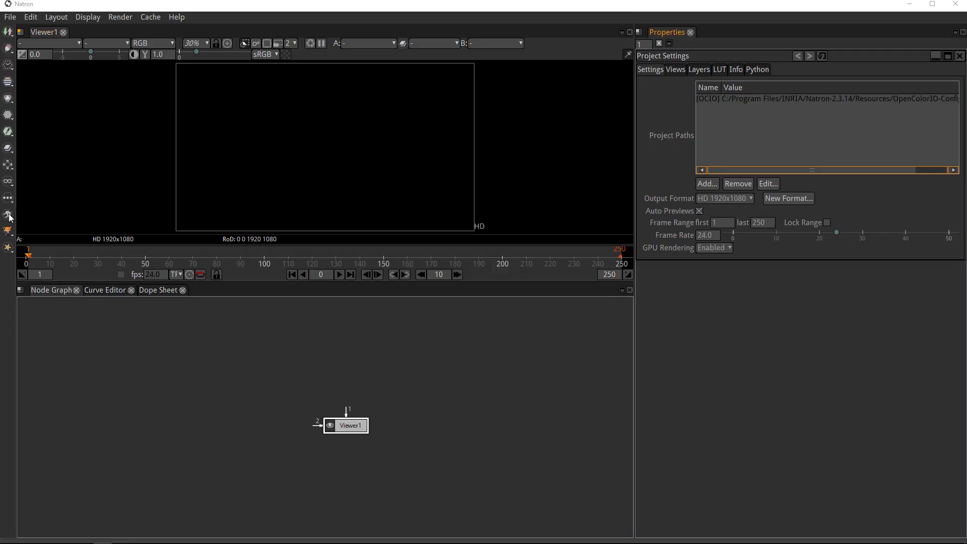
{"action": "left_click", "coordinate": [8, 215]}
{"action": "mouse_move", "coordinate": [37, 291]}
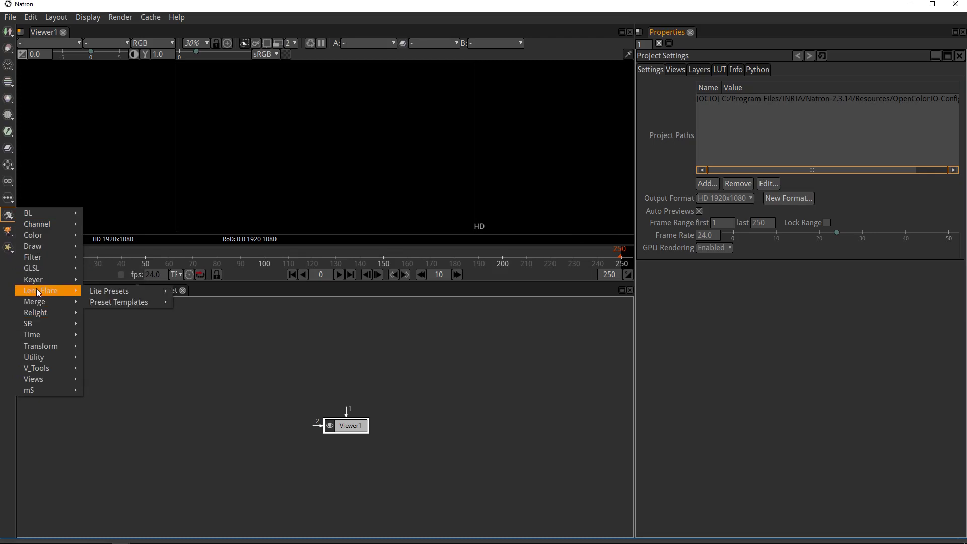
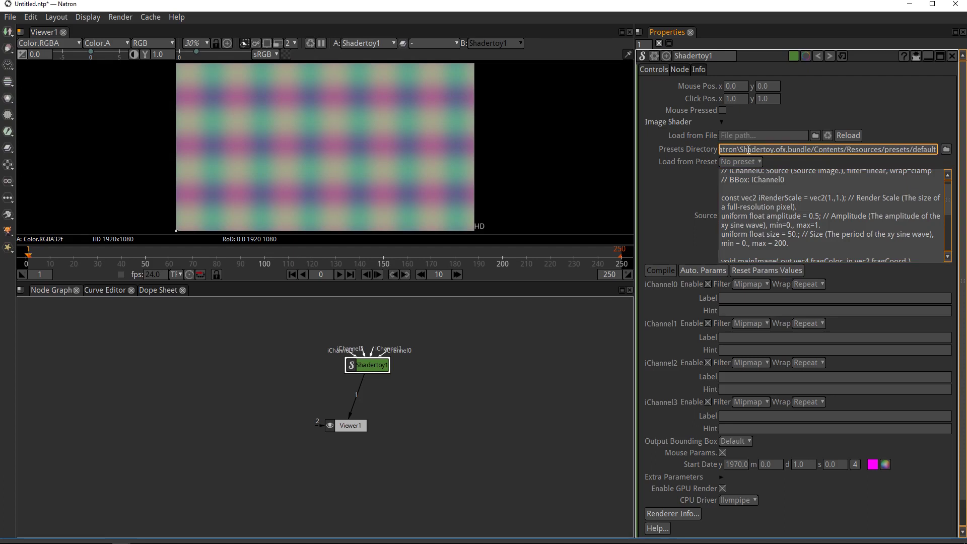
Copy the Shadertoy node's Presets Directory path, open that default presets folder in File Explorer and inspect its shader files.
{"action": "triple_click", "coordinate": [748, 149]}
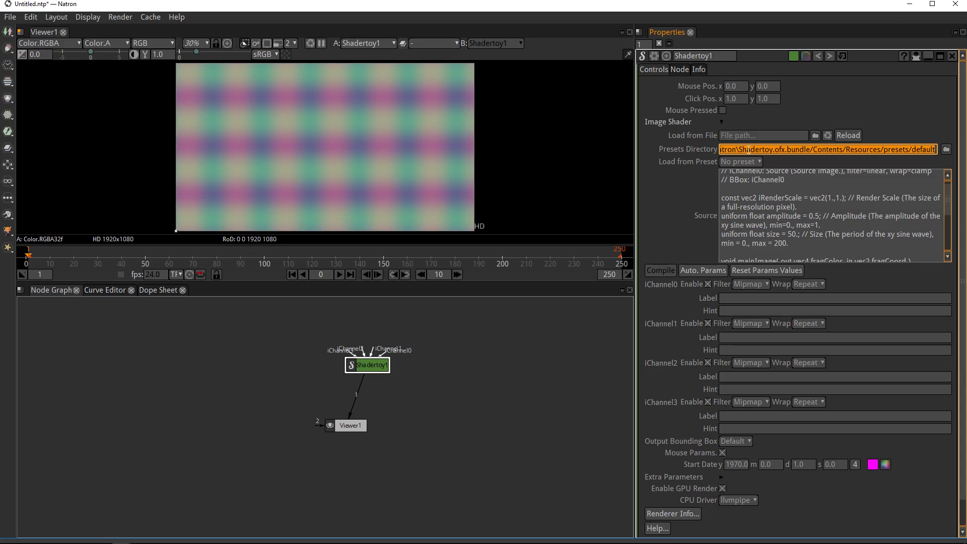
{"action": "mouse_move", "coordinate": [50, 539]}
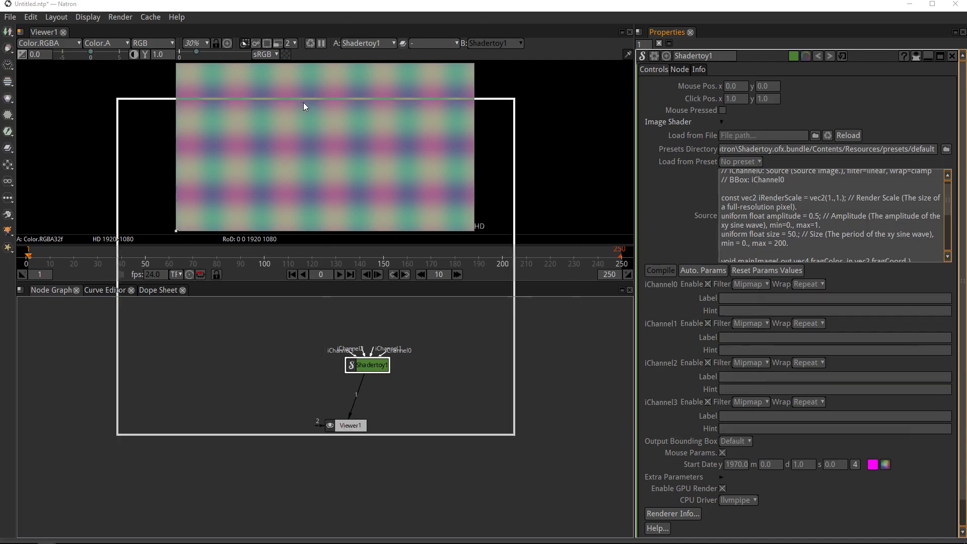
{"action": "left_click", "coordinate": [297, 129]}
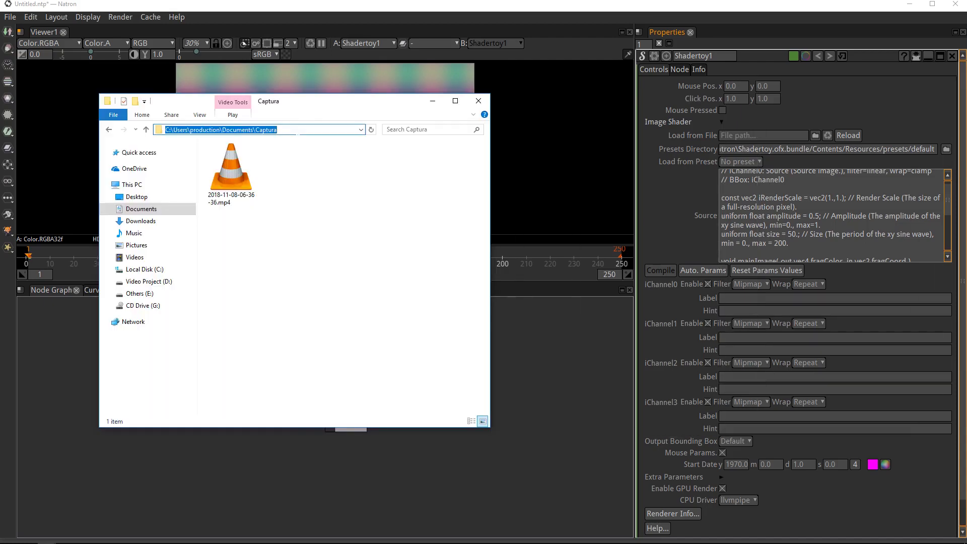
{"action": "type", "text": "C:\\Program Files\\Natron\\Plugins\\OFX\\Natron\\Shadertoy.ofx.bundle\\Contents\\Resources\\presets\\default"}
{"action": "key", "text": "Return"}
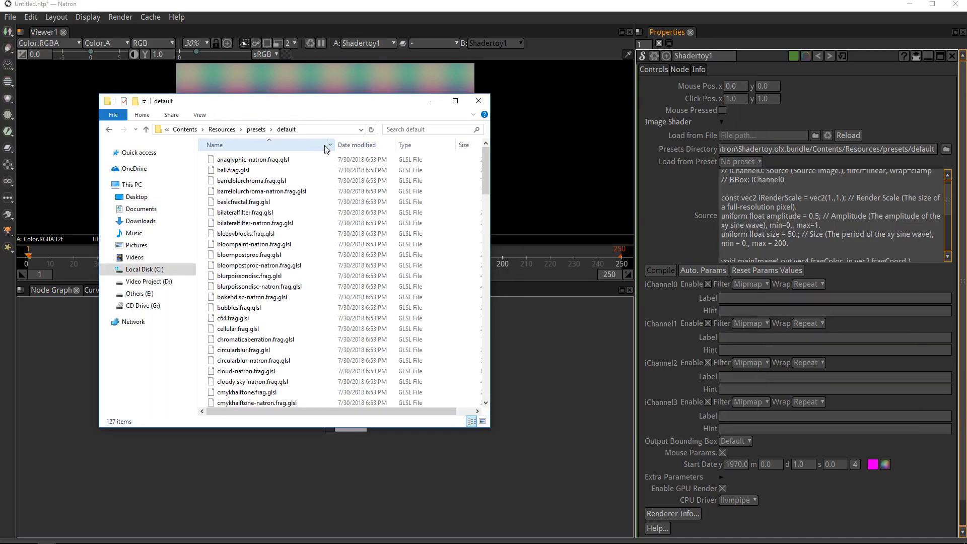
{"action": "double_click", "coordinate": [329, 109]}
{"action": "scroll", "coordinate": [574, 226], "scroll_direction": "down", "scroll_amount": 6}
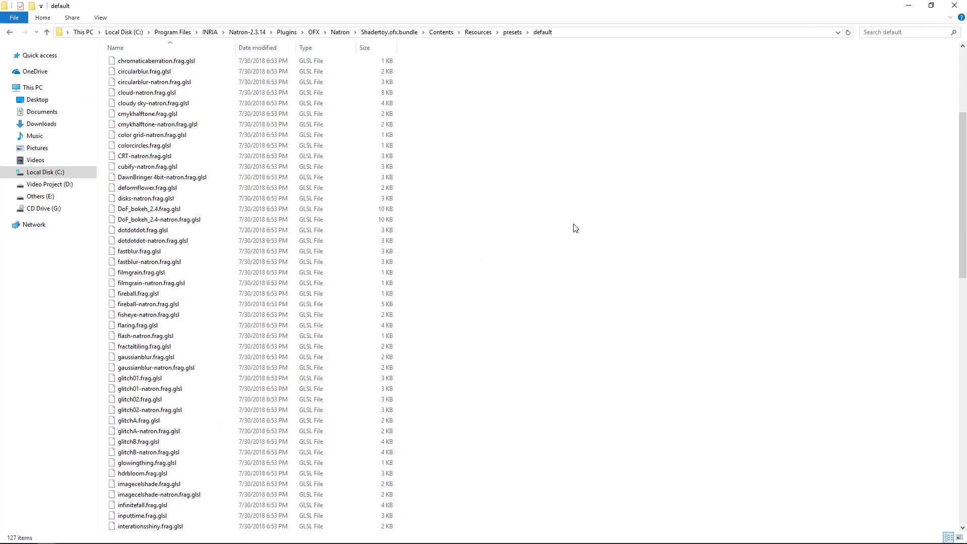
{"action": "left_click_drag", "start_coordinate": [380, 11], "coordinate": [388, 80]}
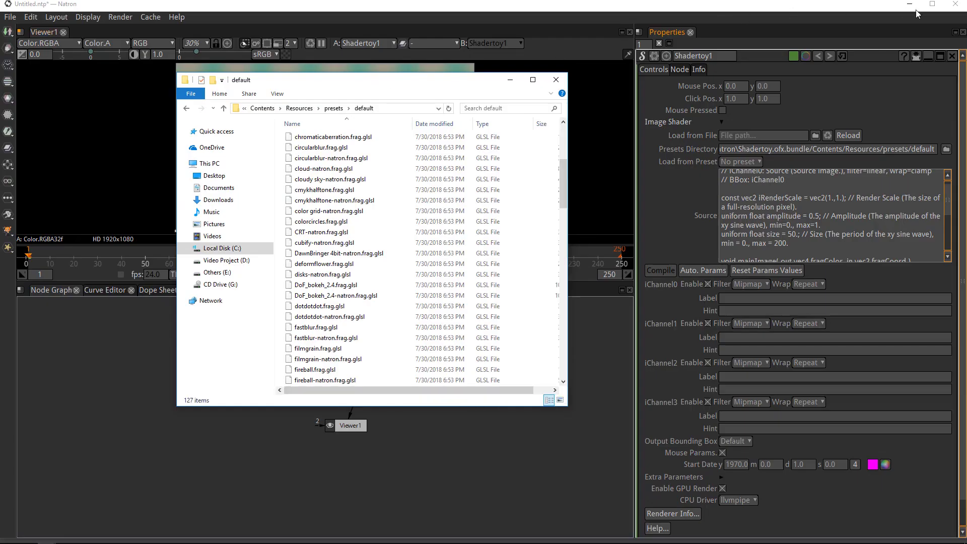
Close Natron without saving the untitled project and move the default presets folder window aside.
{"action": "left_click", "coordinate": [963, 7]}
{"action": "left_click", "coordinate": [492, 283]}
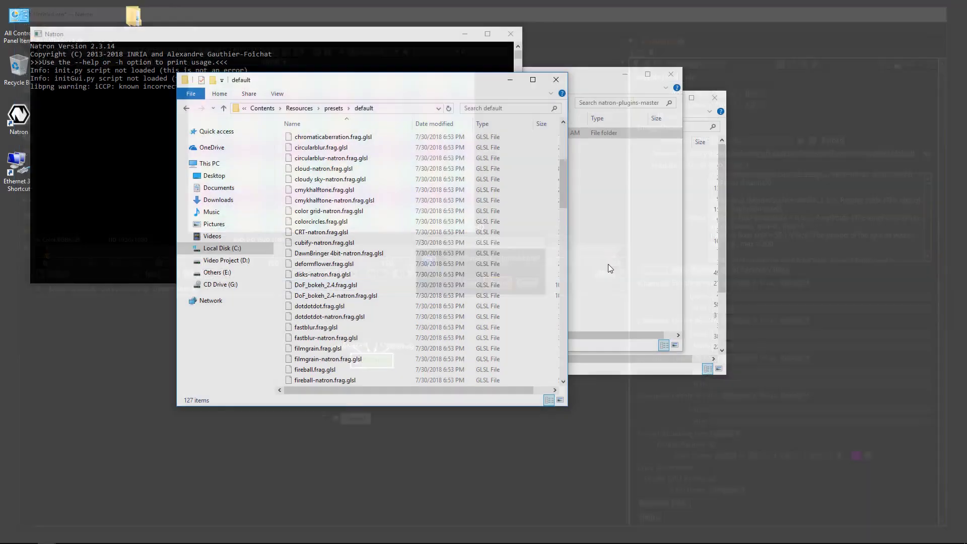
{"action": "left_click_drag", "start_coordinate": [342, 212], "coordinate": [302, 298]}
Open the Shadertoy folder inside natron-plugins-master and copy all of its contents.
{"action": "left_click", "coordinate": [503, 176]}
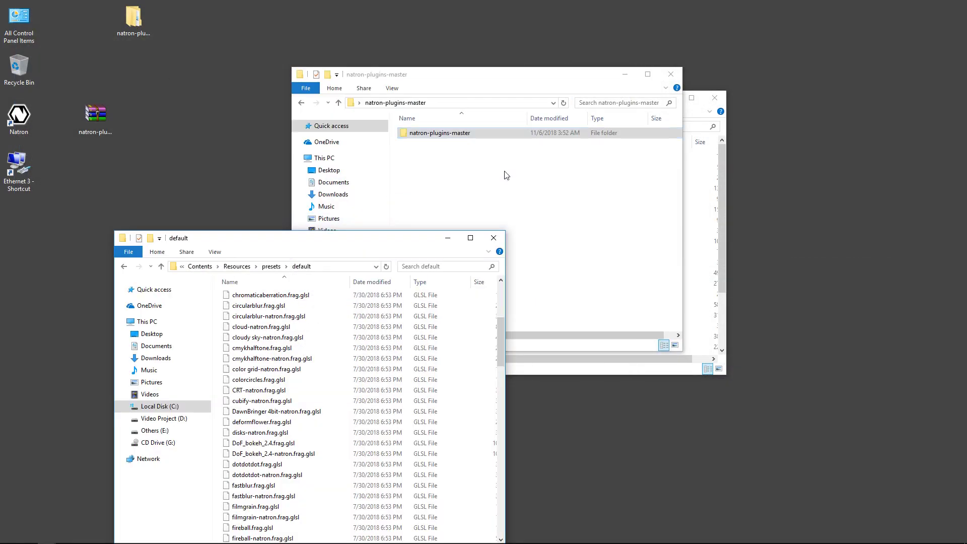
{"action": "double_click", "coordinate": [469, 133]}
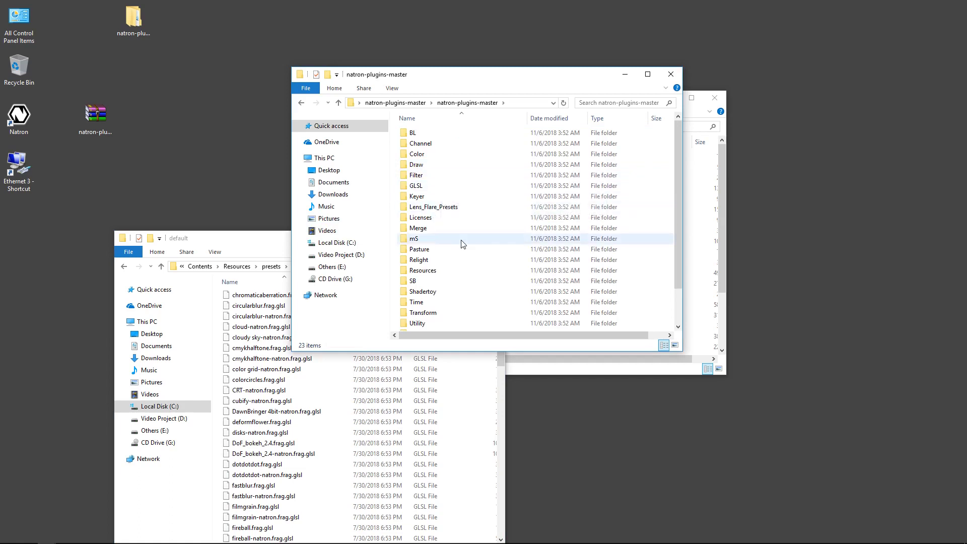
{"action": "double_click", "coordinate": [428, 291]}
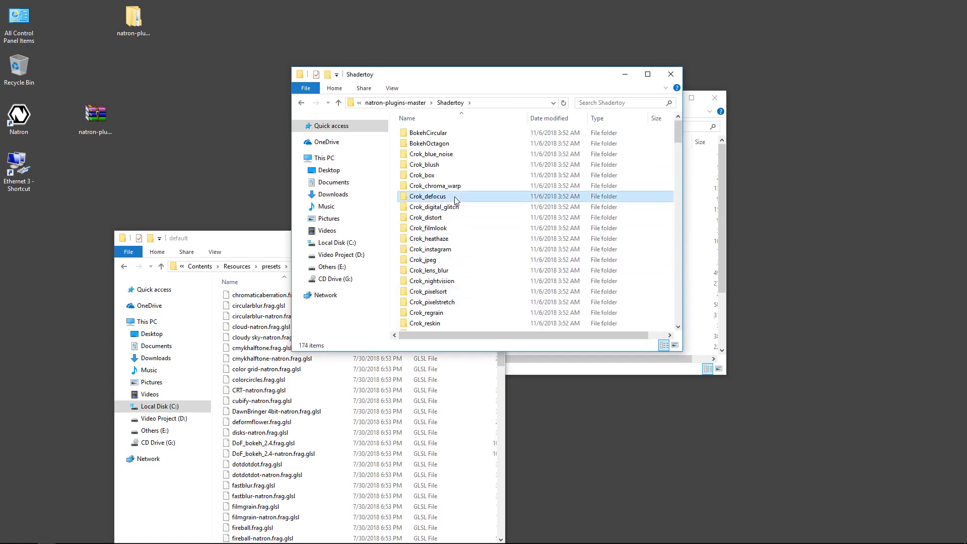
{"action": "key", "text": "ctrl+a"}
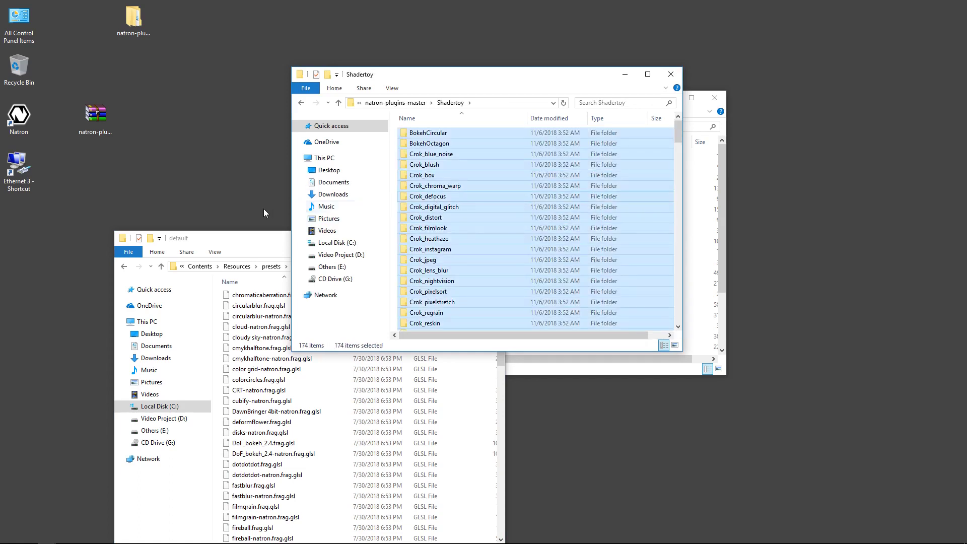
Paste the copied Shadertoy files into the default presets folder, replacing Shadertoy.txt and granting administrator permission.
{"action": "left_click", "coordinate": [252, 240]}
{"action": "double_click", "coordinate": [256, 241]}
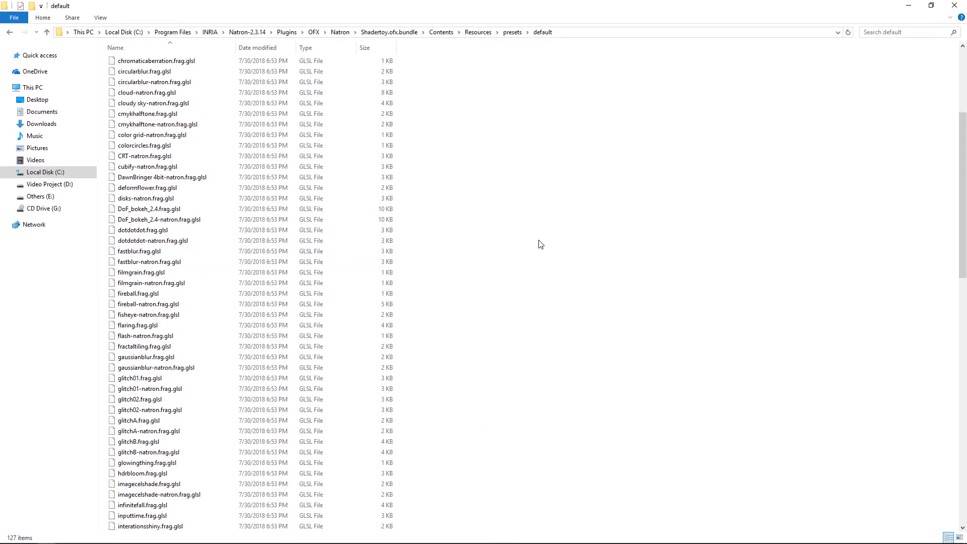
{"action": "key", "text": "ctrl+v"}
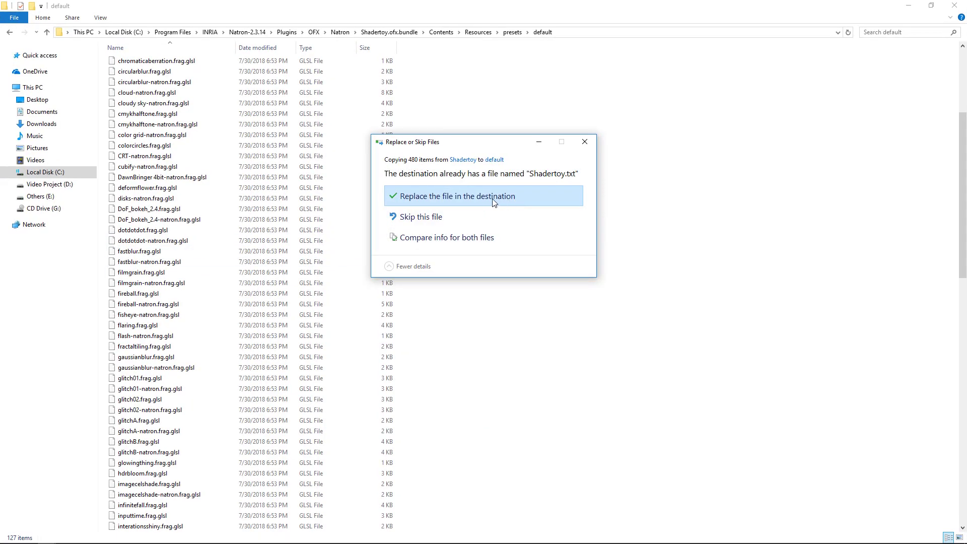
{"action": "left_click", "coordinate": [494, 201]}
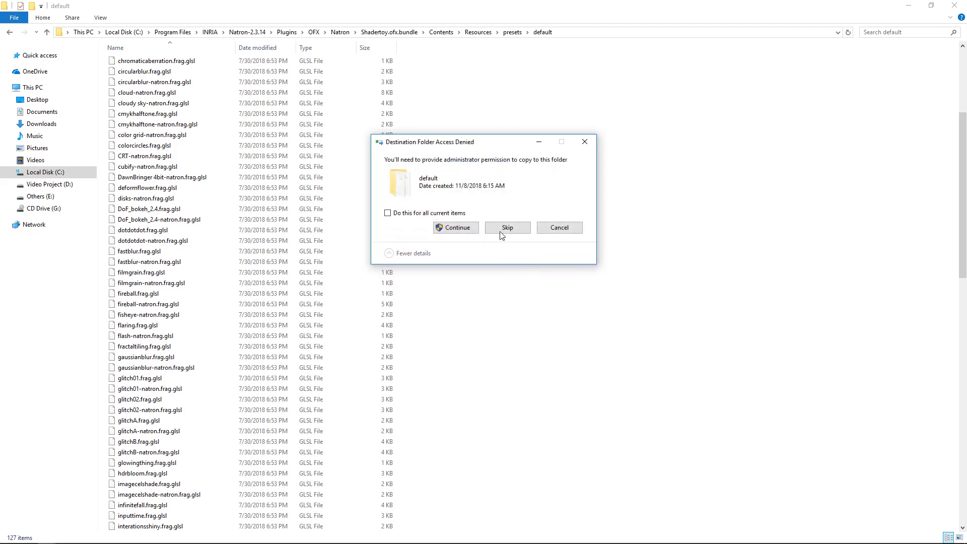
{"action": "left_click", "coordinate": [452, 231]}
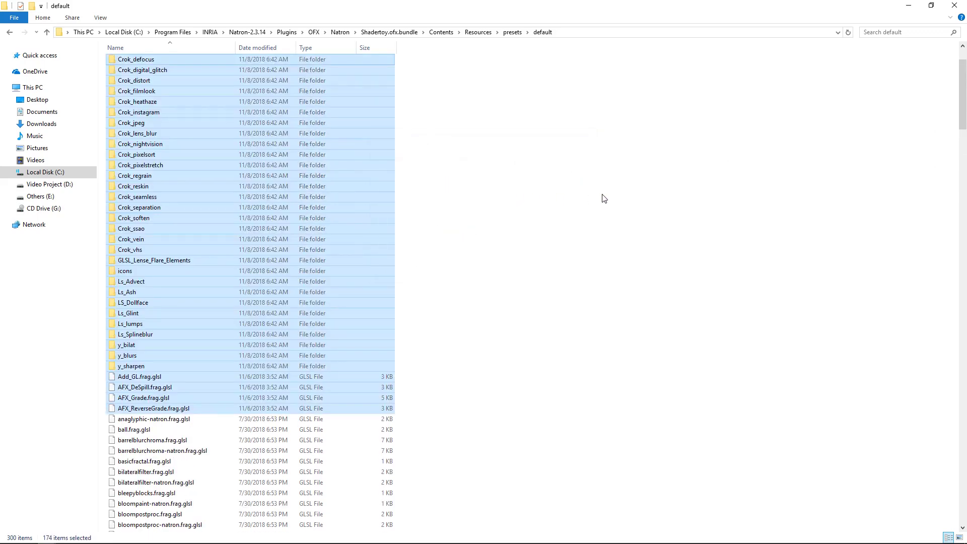
{"action": "left_click", "coordinate": [604, 198]}
Uncover the desktop, relaunch Natron, add a Shadertoy node and connect it to Viewer1.
{"action": "double_click", "coordinate": [421, 7]}
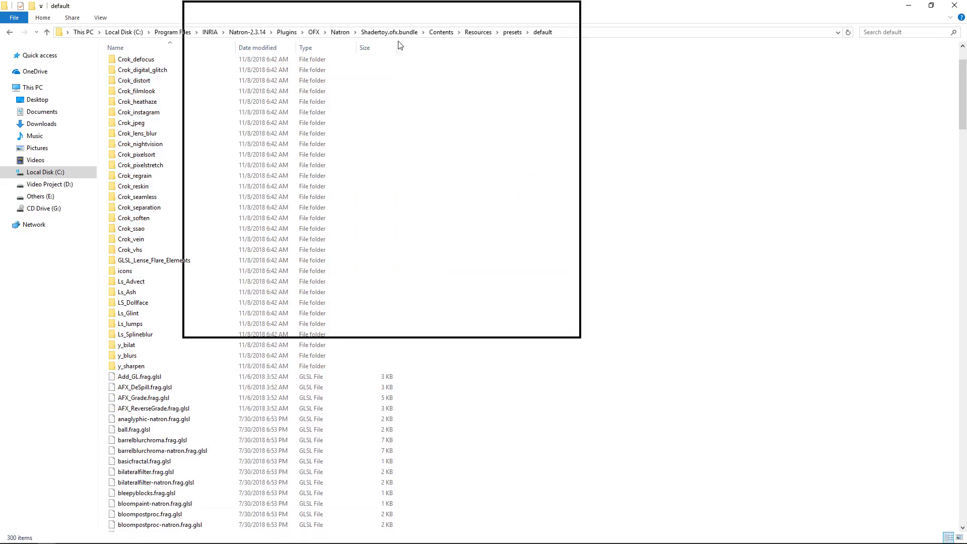
{"action": "double_click", "coordinate": [19, 115]}
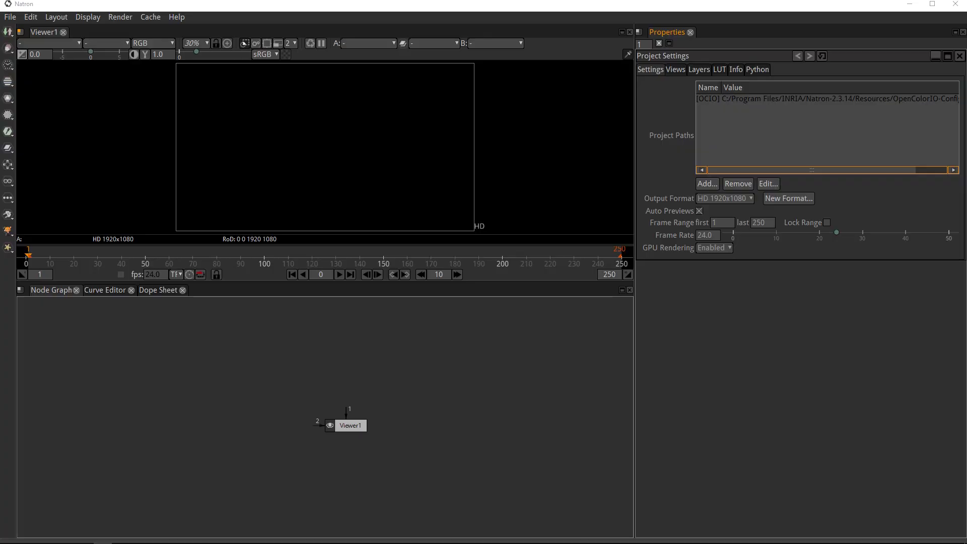
{"action": "left_click", "coordinate": [350, 349]}
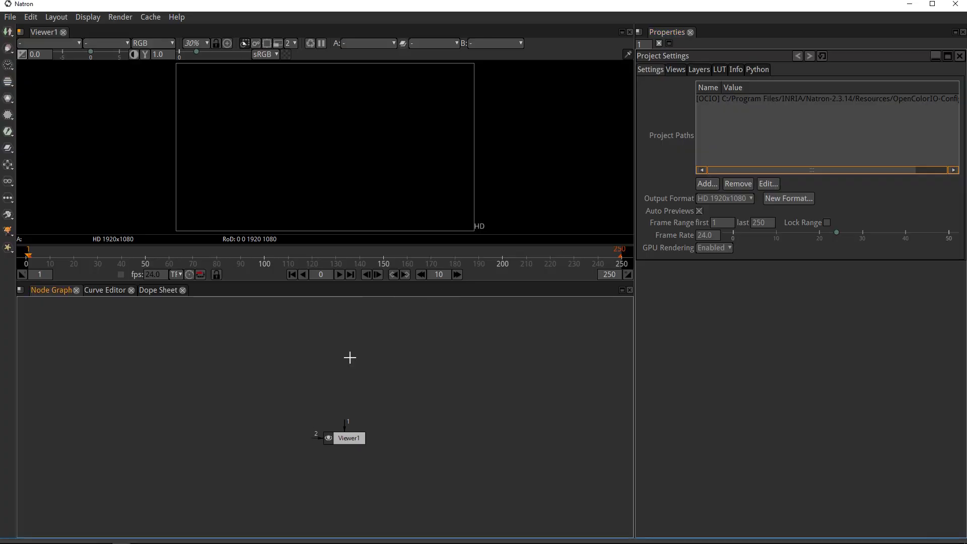
{"action": "key", "text": "Tab"}
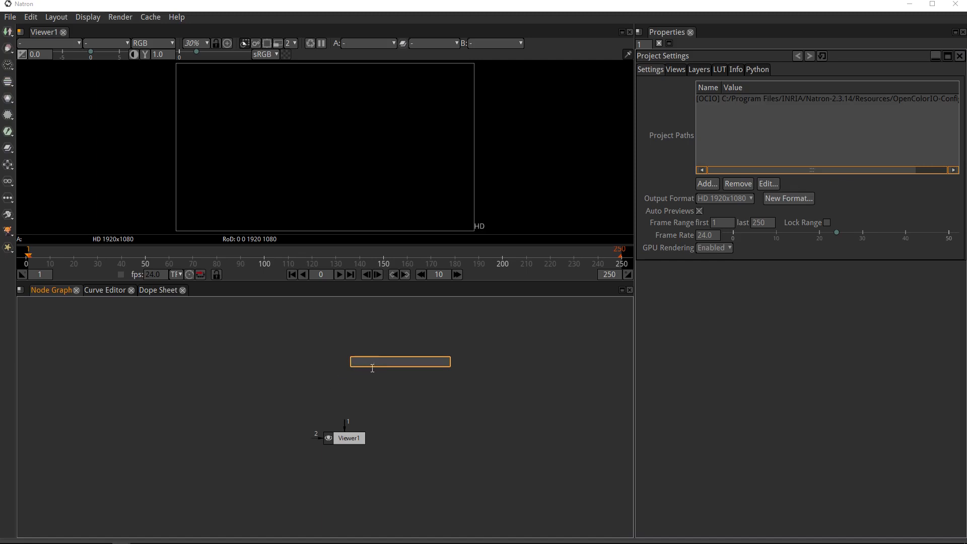
{"action": "type", "text": "shadertoy"}
{"action": "key", "text": "Return"}
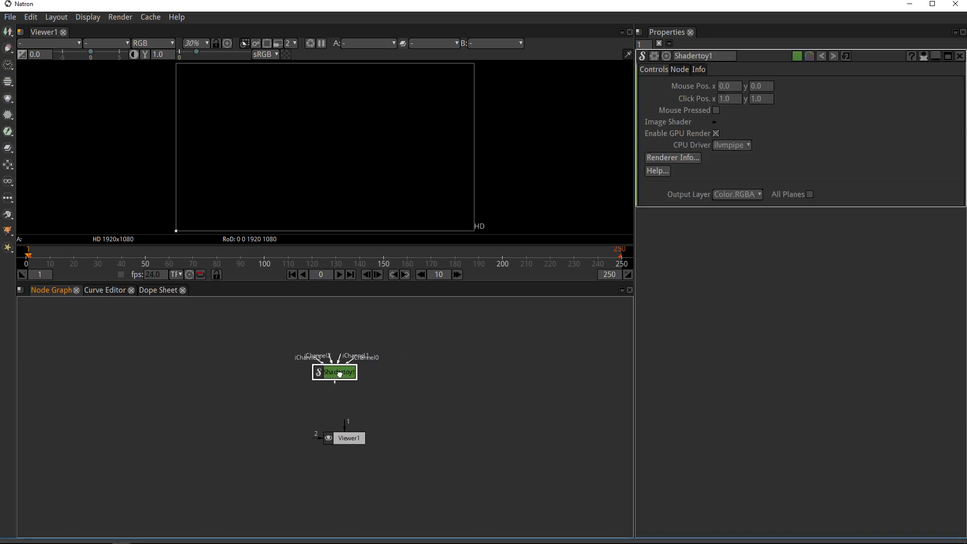
{"action": "key", "text": "1"}
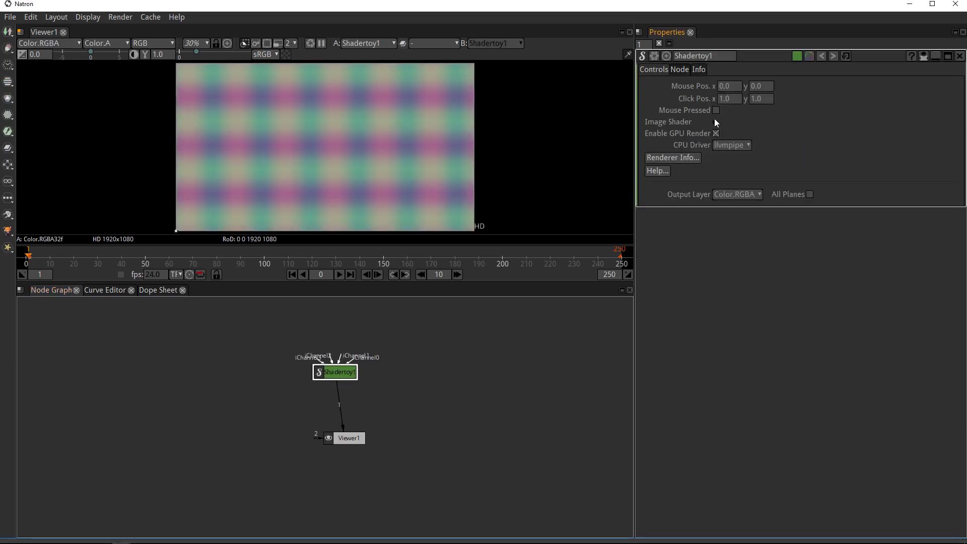
Expand the node's Image Shader settings and look through the Load from Preset categories, including Channel and Lens Flare Elements.
{"action": "left_click", "coordinate": [716, 121]}
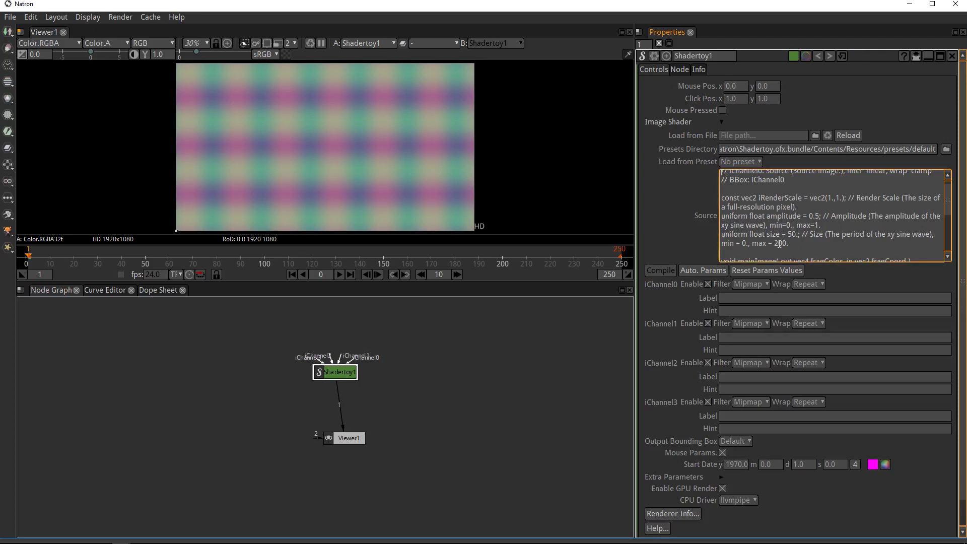
{"action": "left_click", "coordinate": [745, 162]}
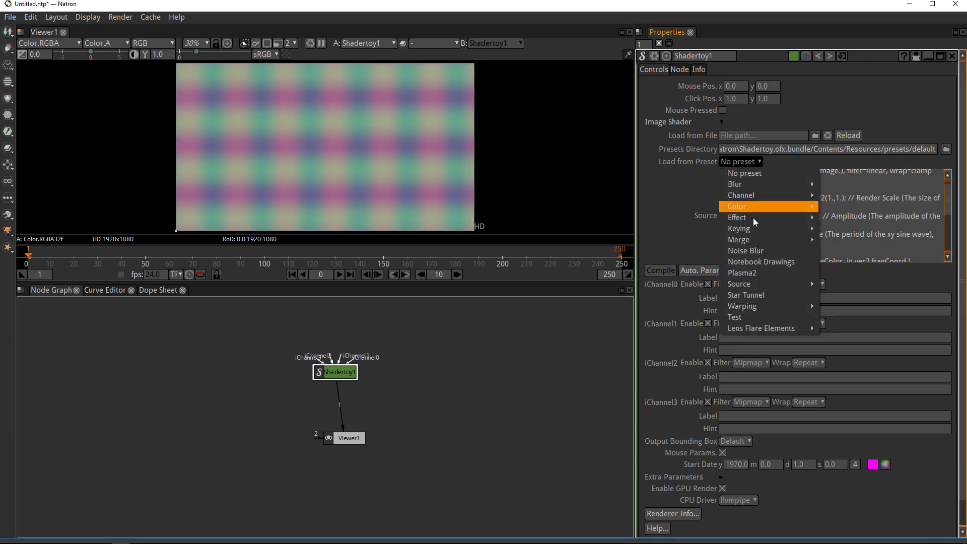
{"action": "mouse_move", "coordinate": [774, 329]}
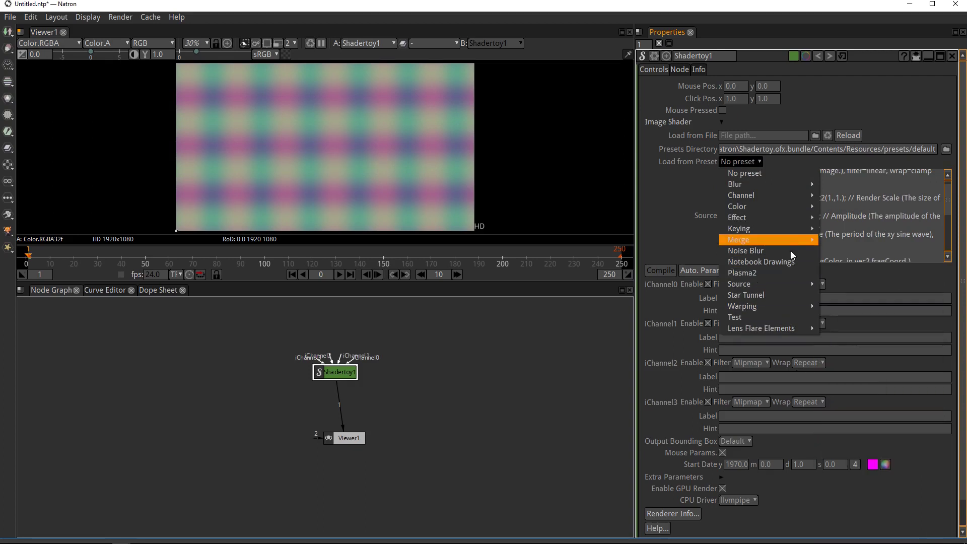
{"action": "mouse_move", "coordinate": [784, 195]}
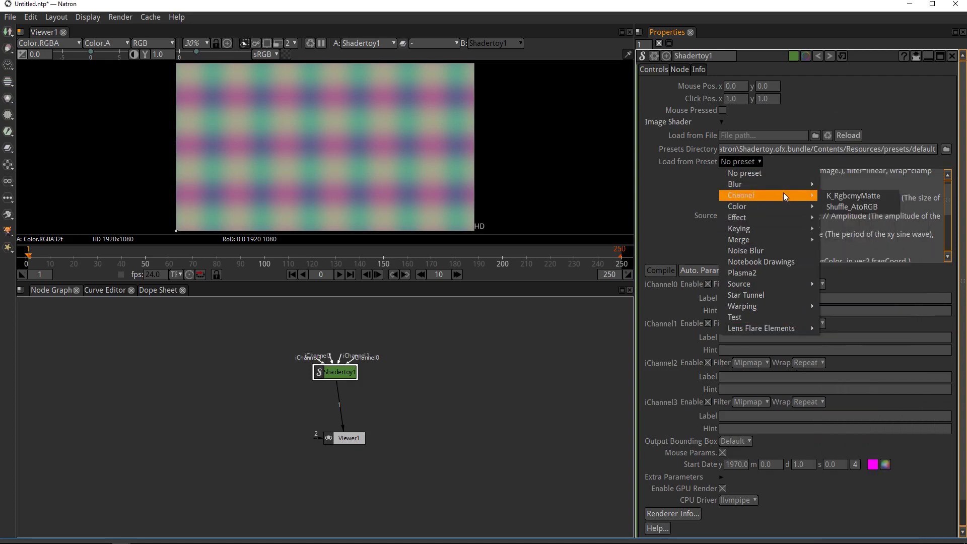
{"action": "left_click", "coordinate": [700, 195]}
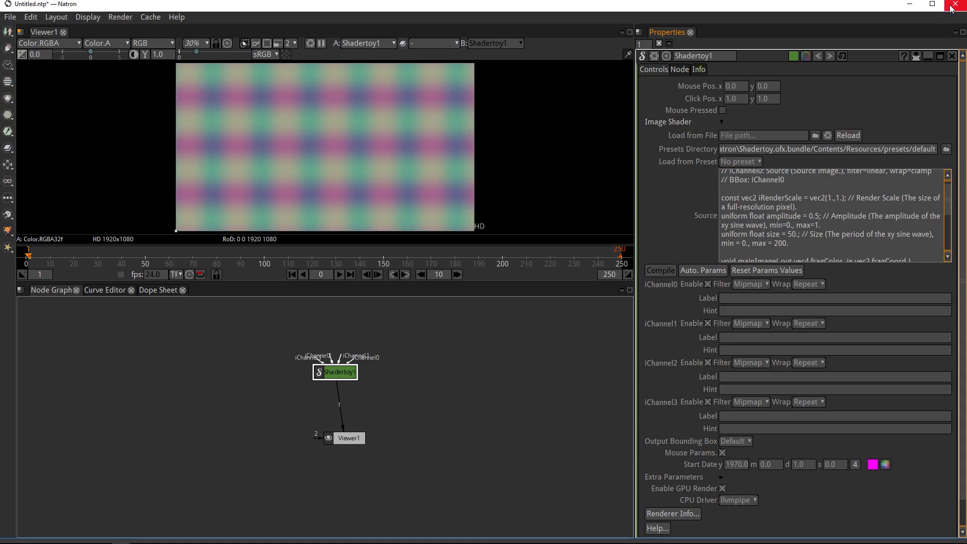
Align the Shadertoy node directly above Viewer1 and select its full Presets Directory path.
{"action": "left_click", "coordinate": [340, 371]}
{"action": "mouse_move", "coordinate": [345, 368]}
{"action": "left_mouse_down"}
{"action": "mouse_move", "coordinate": [336, 384]}
{"action": "mouse_move", "coordinate": [355, 373]}
{"action": "left_mouse_up"}
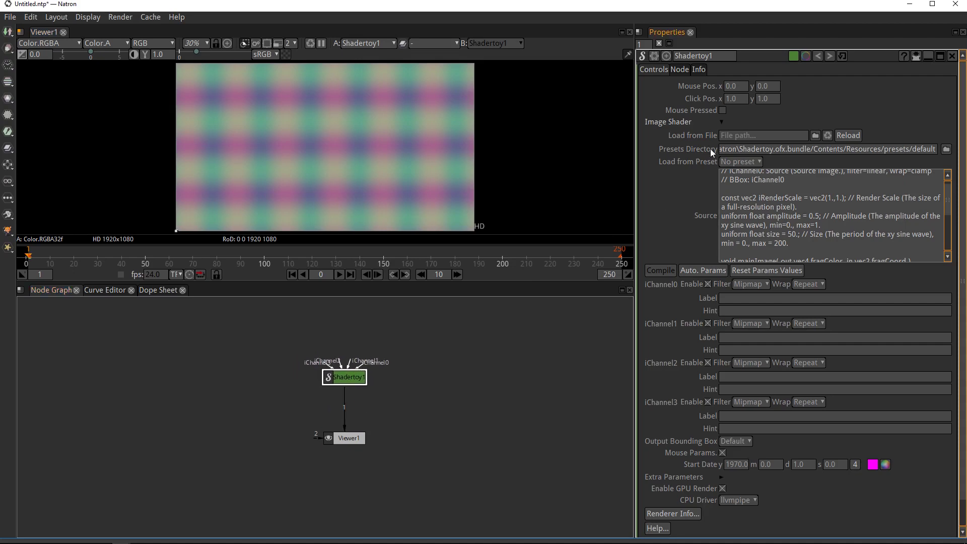
{"action": "triple_click", "coordinate": [769, 149]}
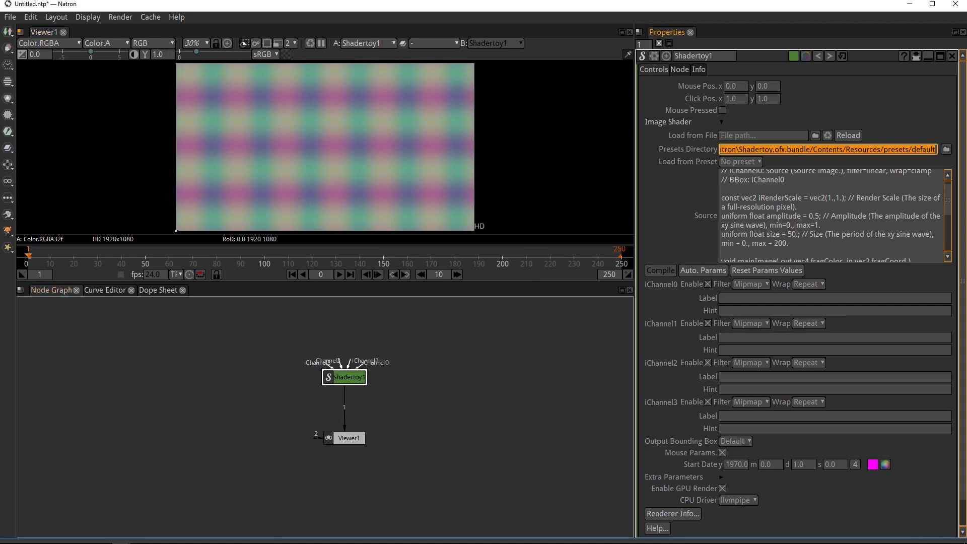
Review the source Shadertoy folder's location within natron-plugins-master in File Explorer, and preview the default presets folder for comparison.
{"action": "mouse_move", "coordinate": [128, 538]}
{"action": "mouse_move", "coordinate": [49, 535]}
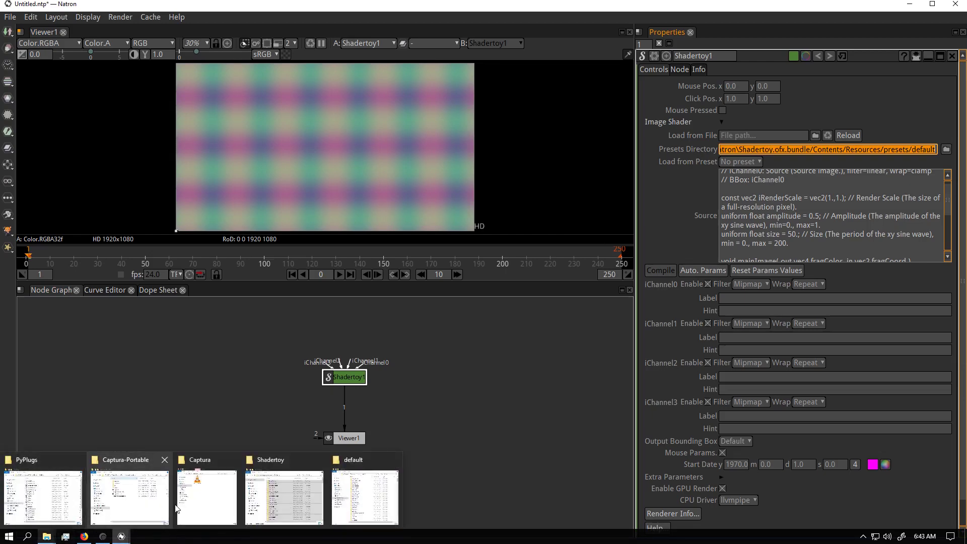
{"action": "left_click", "coordinate": [296, 499]}
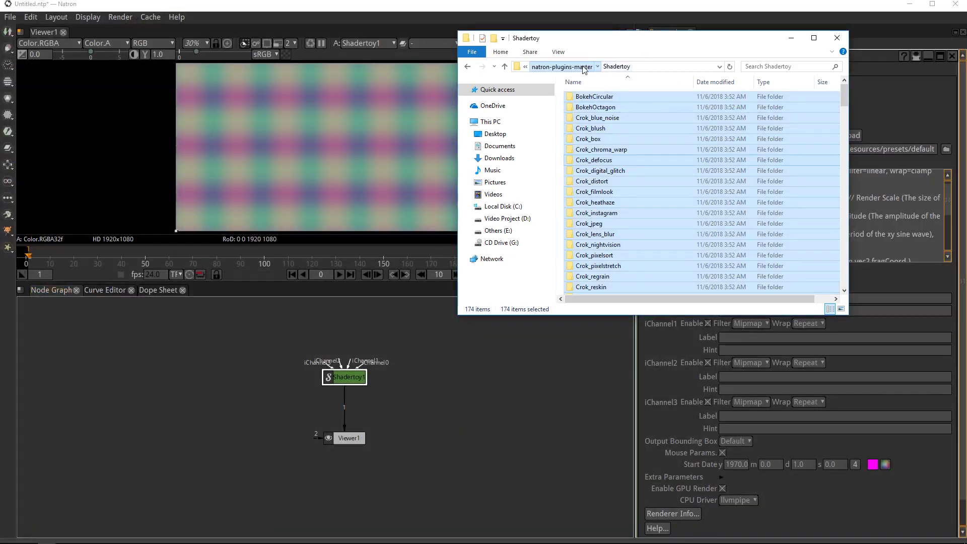
{"action": "left_click", "coordinate": [562, 66]}
{"action": "double_click", "coordinate": [668, 44]}
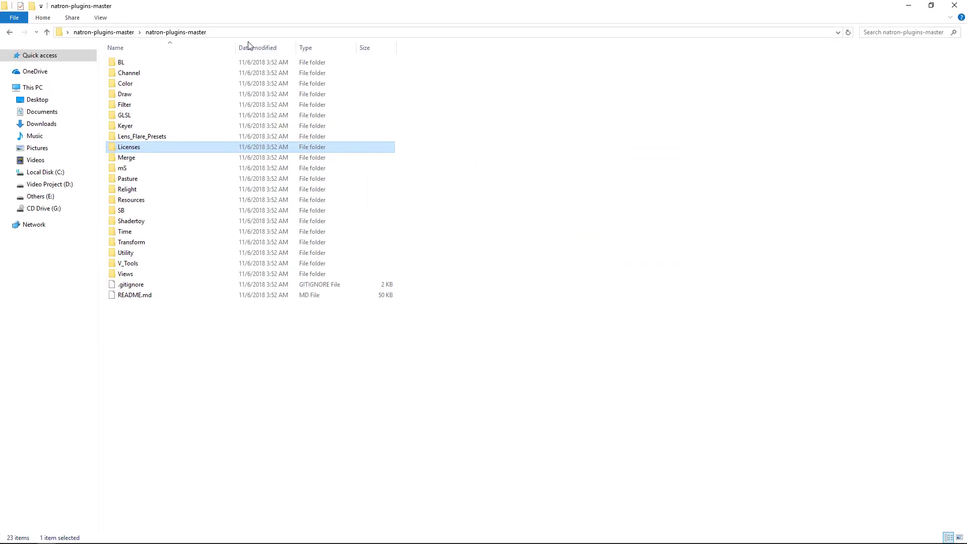
{"action": "left_click", "coordinate": [104, 32]}
{"action": "double_click", "coordinate": [170, 65]}
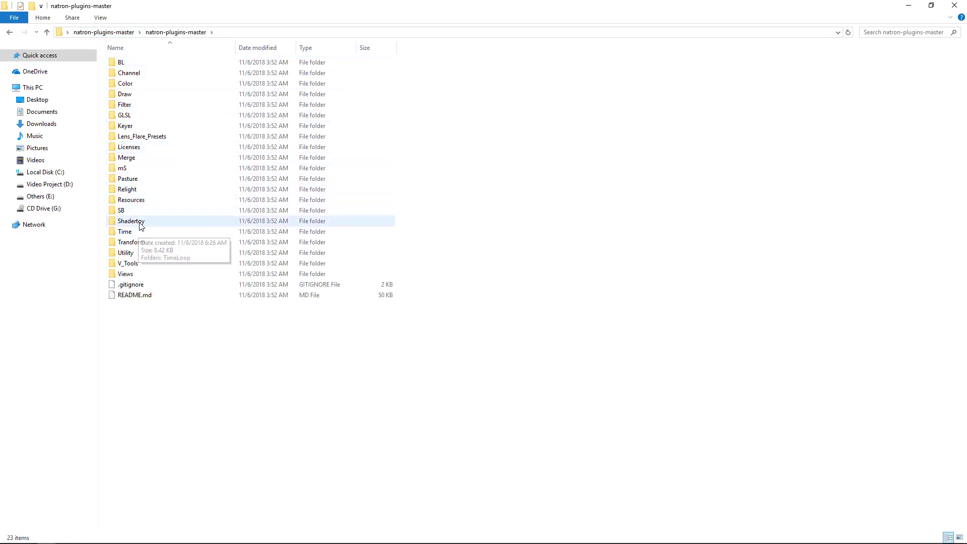
{"action": "double_click", "coordinate": [126, 221]}
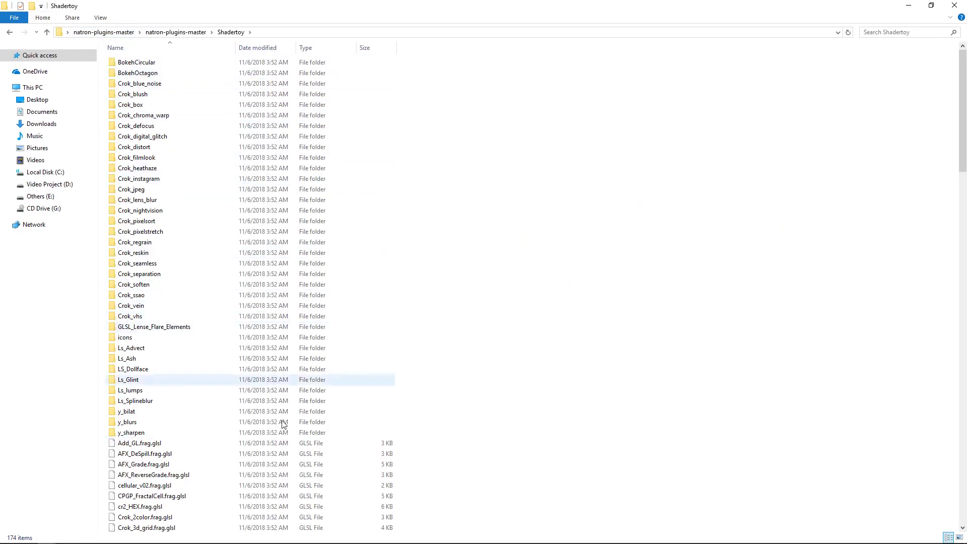
{"action": "mouse_move", "coordinate": [105, 541]}
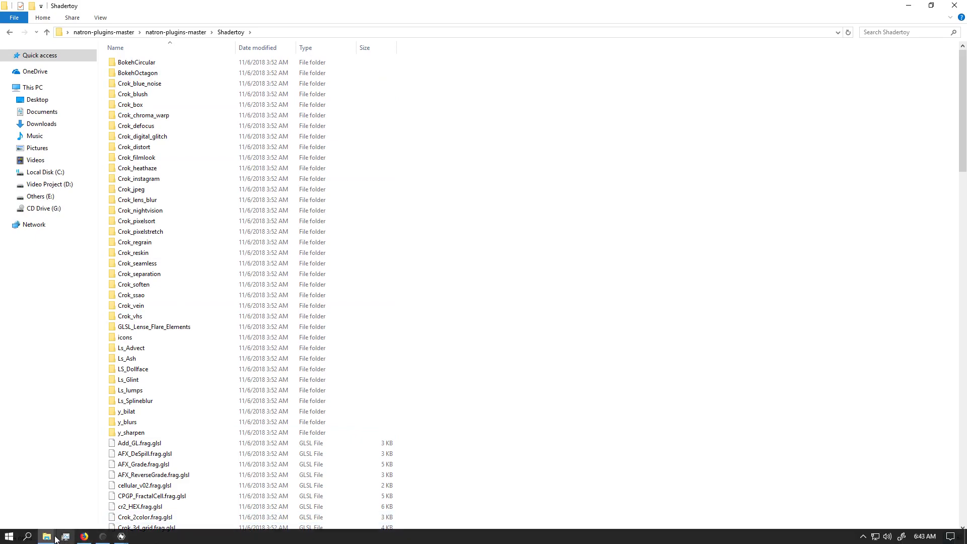
{"action": "mouse_move", "coordinate": [46, 536]}
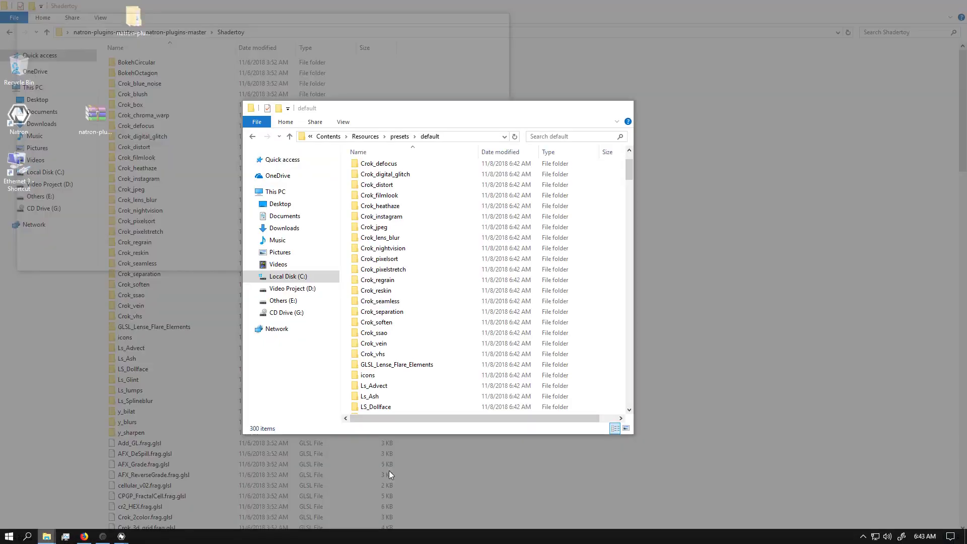
Bring up the default presets folder window and examine its full path under C:\Program Files\INRIA\Natron-2.3.14.
{"action": "left_click", "coordinate": [388, 470]}
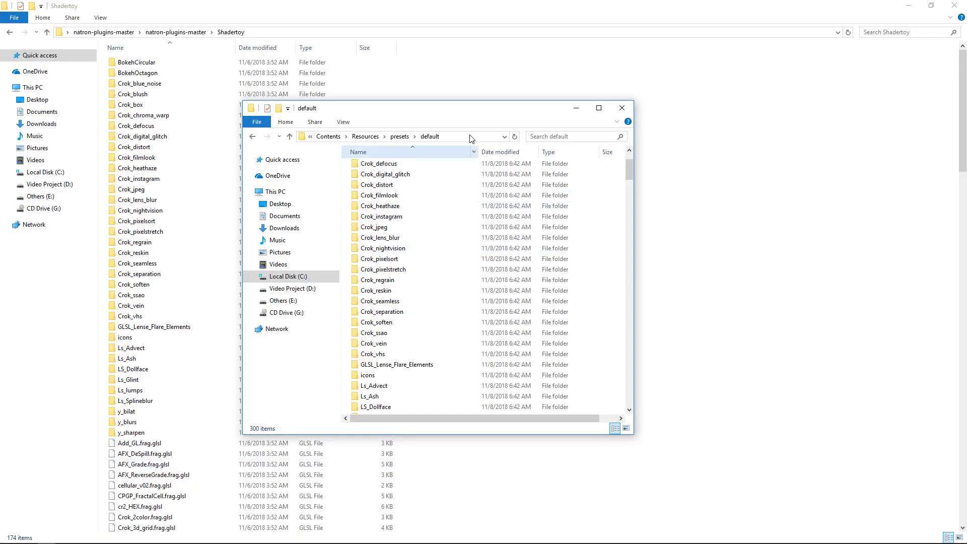
{"action": "left_click", "coordinate": [461, 136]}
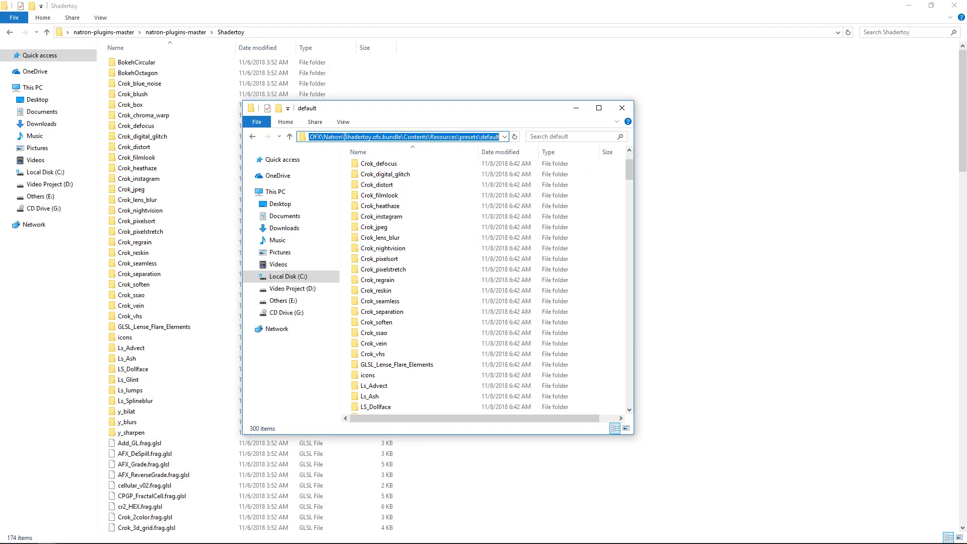
{"action": "left_click", "coordinate": [372, 137]}
{"action": "left_click_drag", "start_coordinate": [388, 138], "coordinate": [308, 137]}
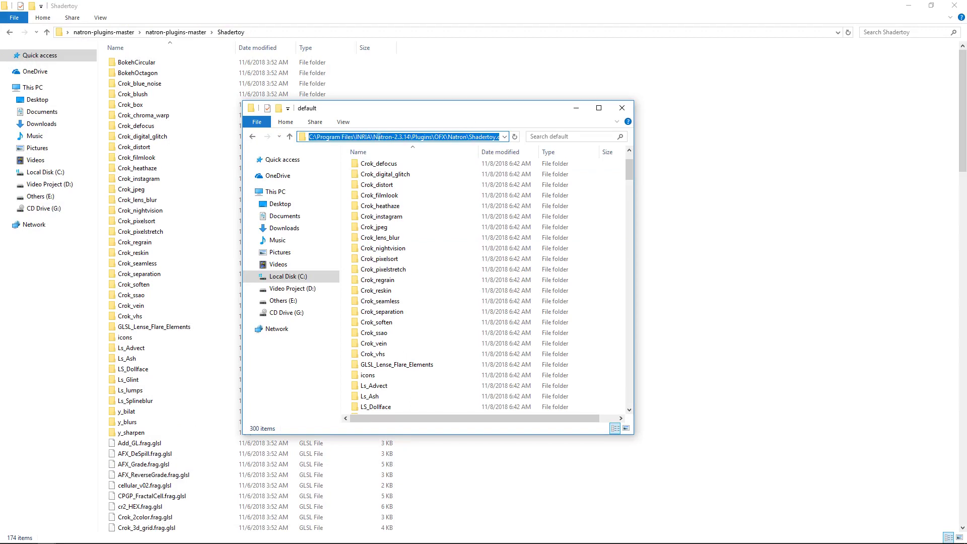
{"action": "left_click", "coordinate": [425, 137]}
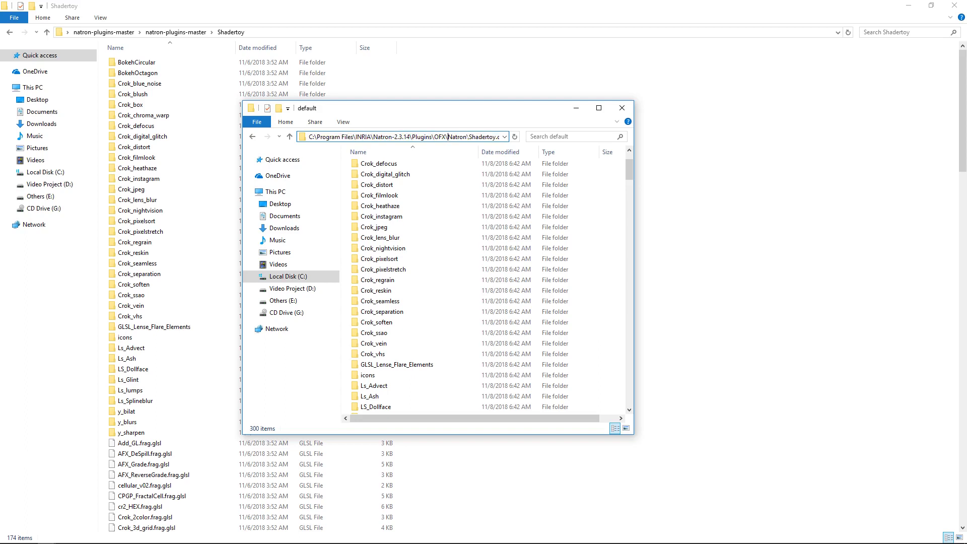
{"action": "left_click", "coordinate": [428, 164]}
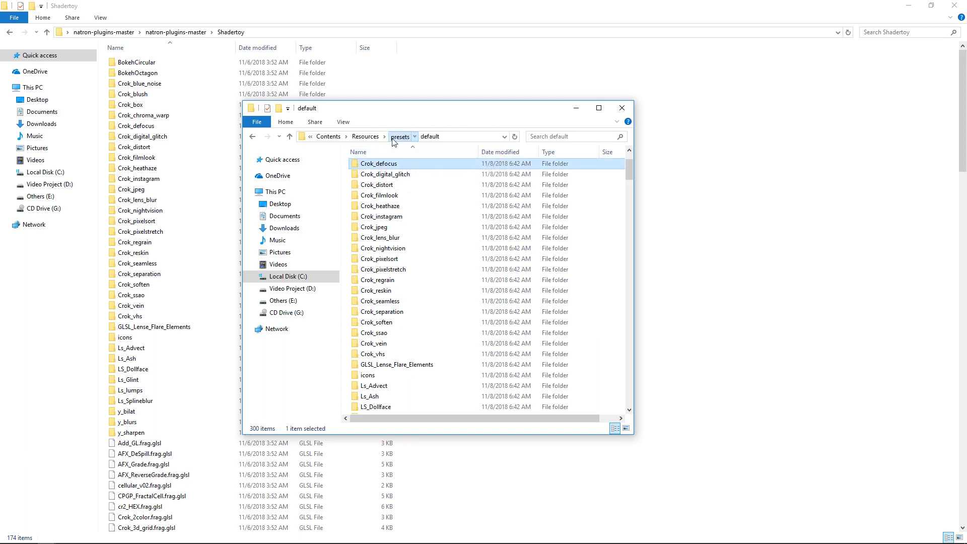
Go back up from the default presets folder to the INRIA folder in Program Files and maximize its window.
{"action": "left_click", "coordinate": [400, 137]}
{"action": "left_click", "coordinate": [328, 136]}
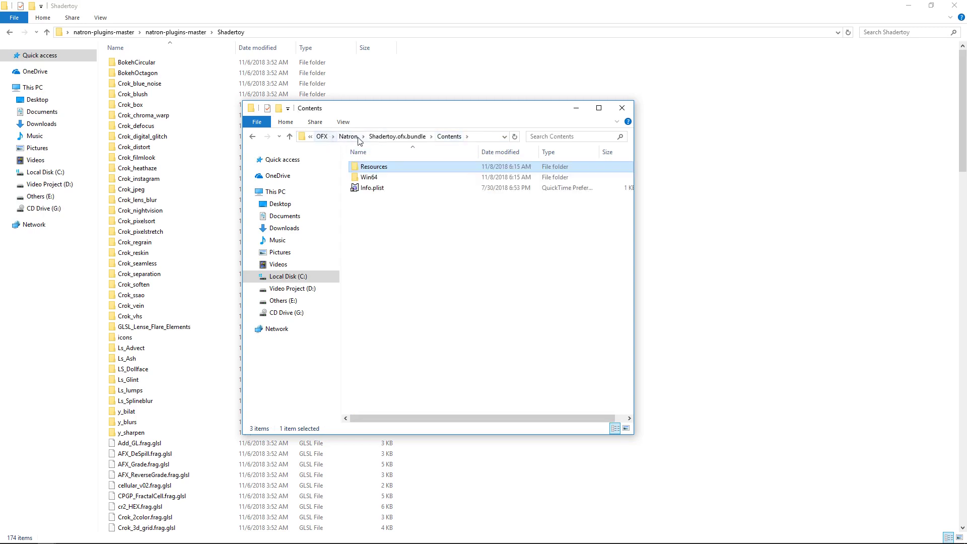
{"action": "left_click", "coordinate": [350, 137]}
{"action": "left_click", "coordinate": [329, 136]}
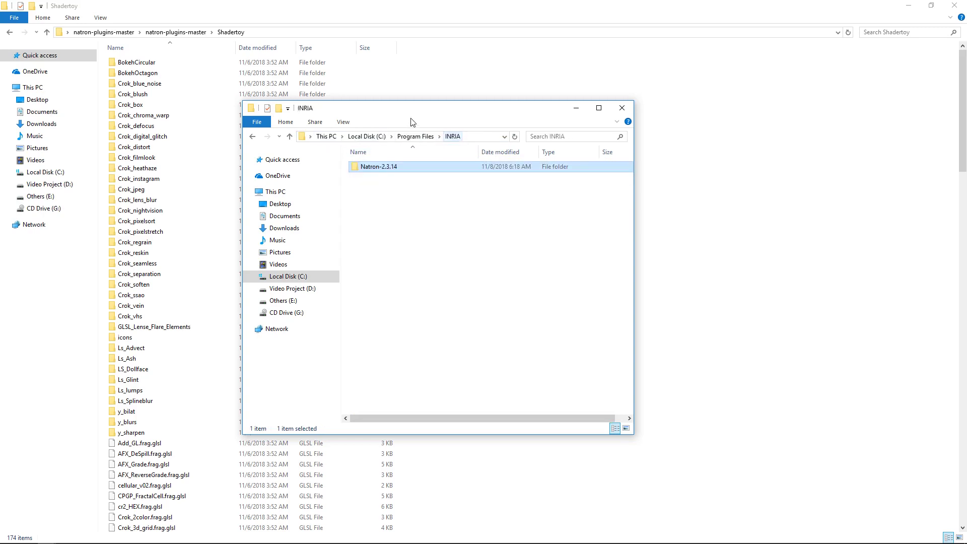
{"action": "double_click", "coordinate": [419, 111]}
Open the Shadertoy.ofx.bundle folder inside Natron-2.3.14\Plugins\OFX\Natron.
{"action": "double_click", "coordinate": [162, 67]}
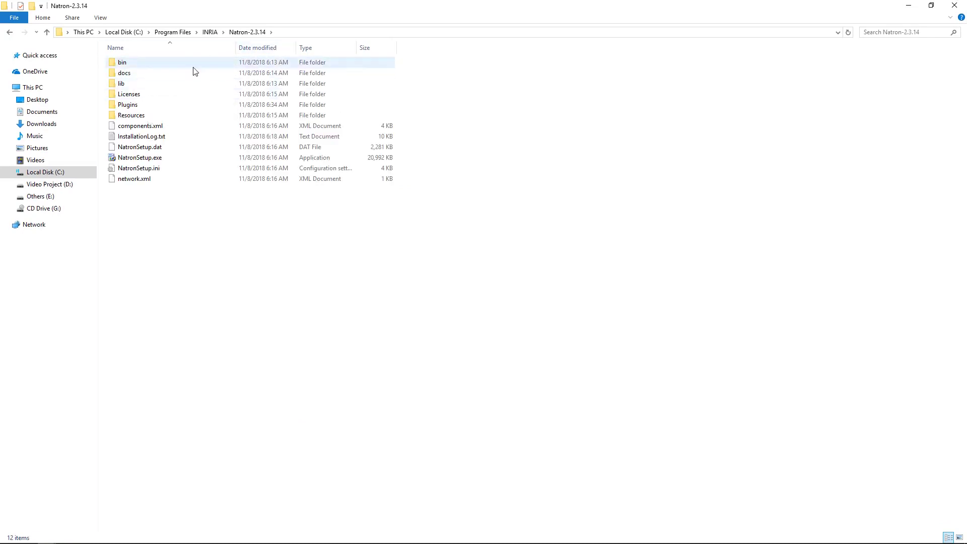
{"action": "double_click", "coordinate": [141, 105]}
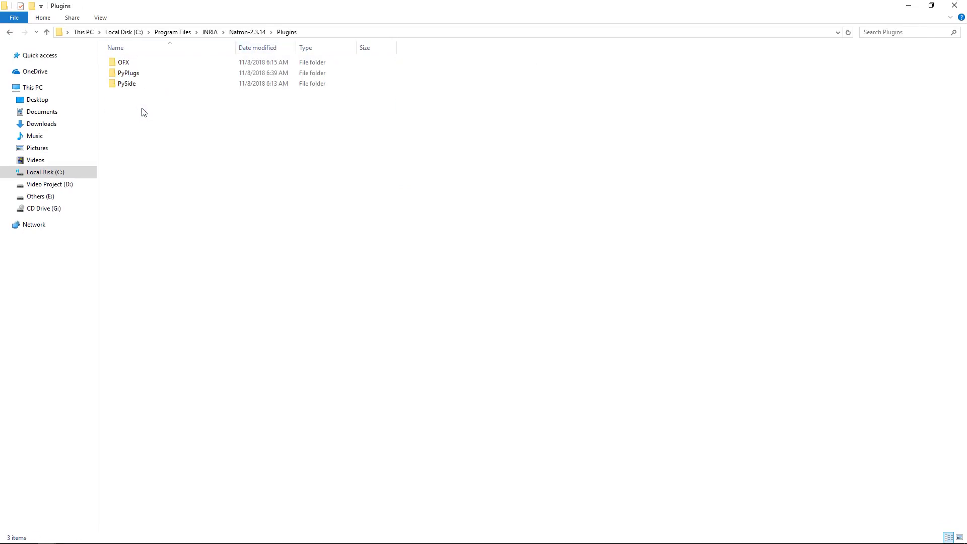
{"action": "double_click", "coordinate": [140, 64]}
{"action": "double_click", "coordinate": [128, 63]}
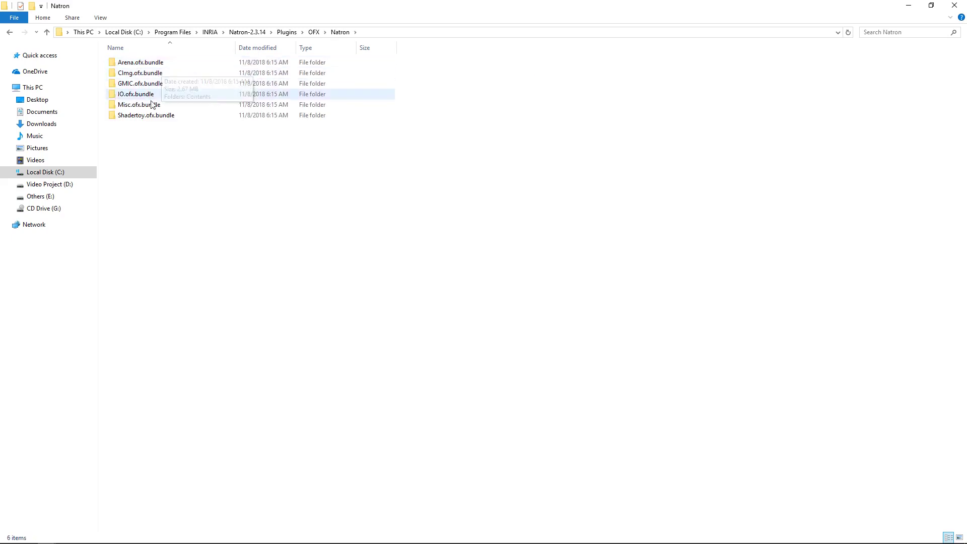
{"action": "double_click", "coordinate": [159, 116]}
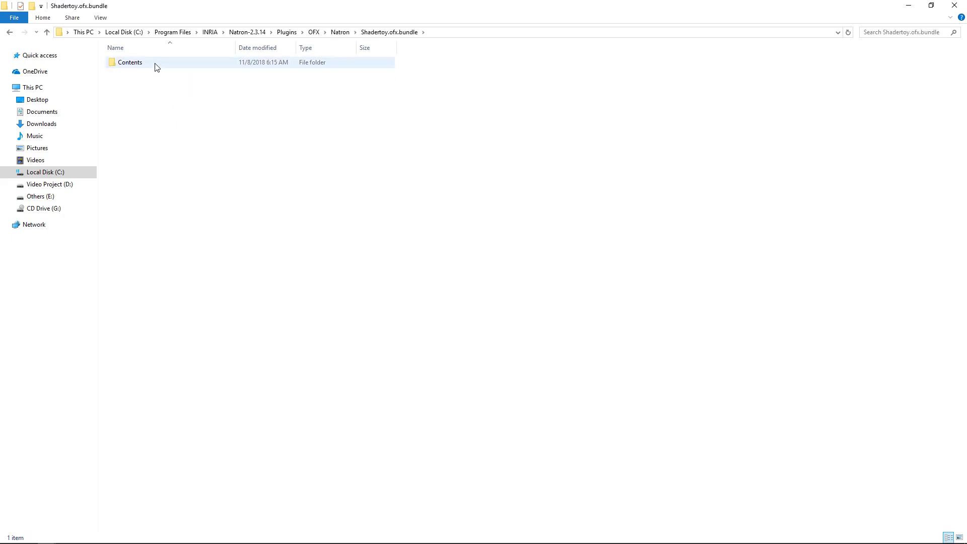
Open the bundle's Contents\Resources\presets\default folder, look through the copied shader folders and files, and close the window.
{"action": "double_click", "coordinate": [130, 63]}
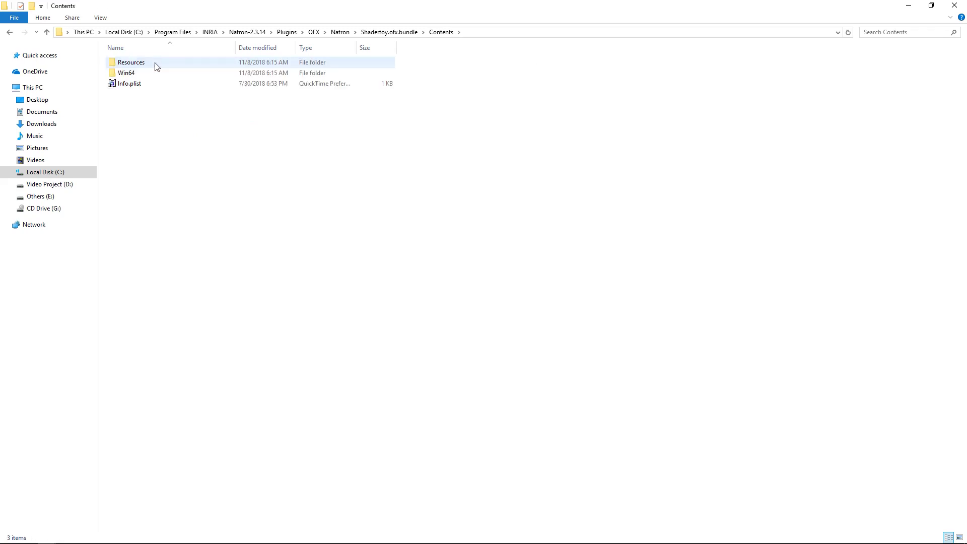
{"action": "double_click", "coordinate": [156, 64]}
{"action": "double_click", "coordinate": [156, 64]}
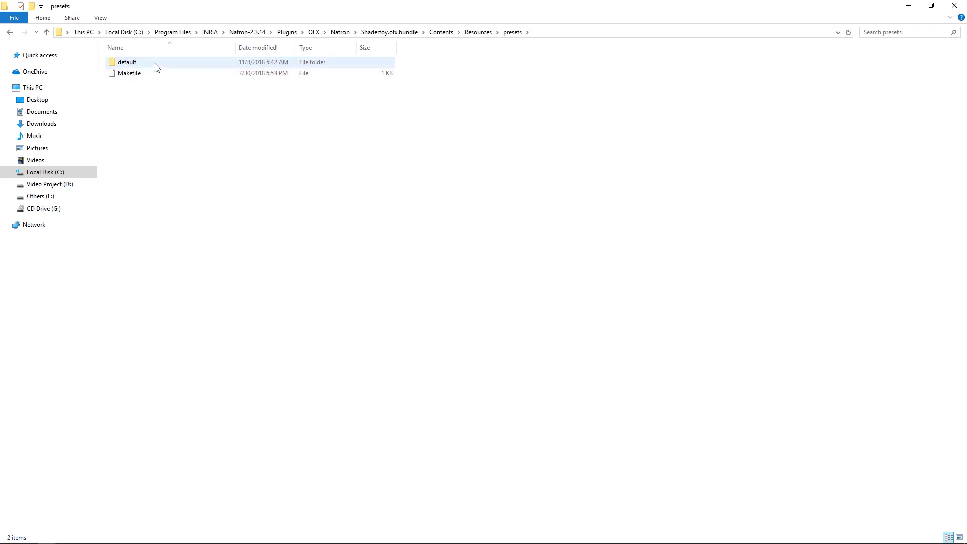
{"action": "double_click", "coordinate": [155, 65]}
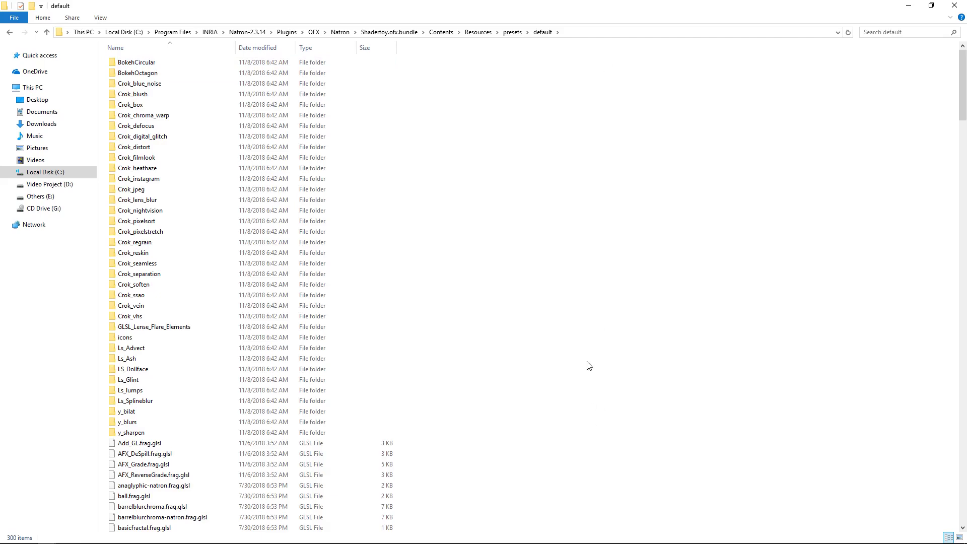
{"action": "scroll", "coordinate": [574, 347], "scroll_direction": "down", "scroll_amount": 8}
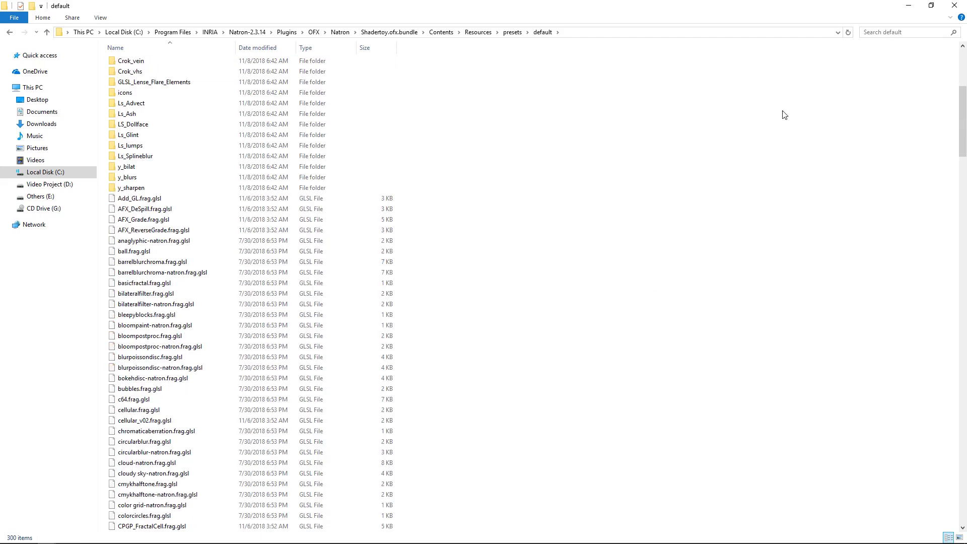
{"action": "left_click", "coordinate": [955, 5]}
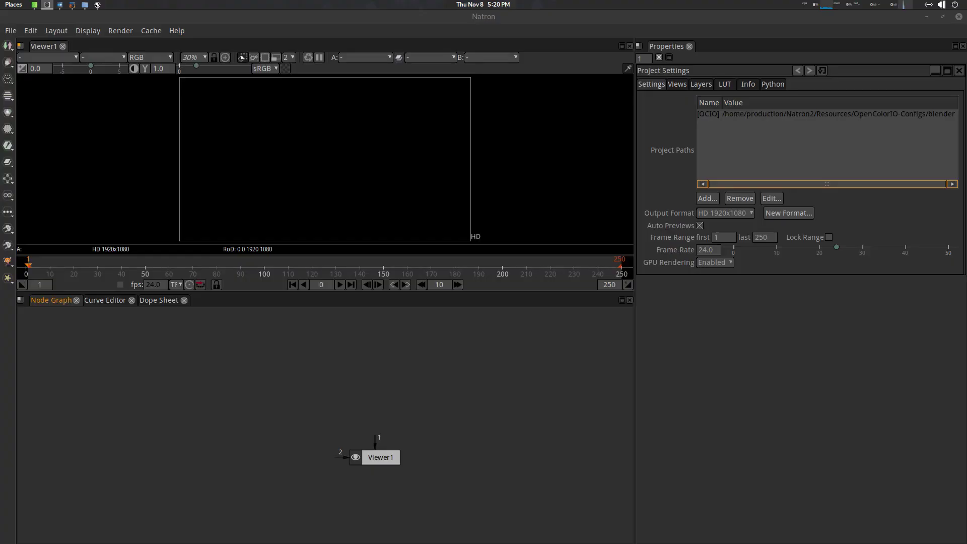